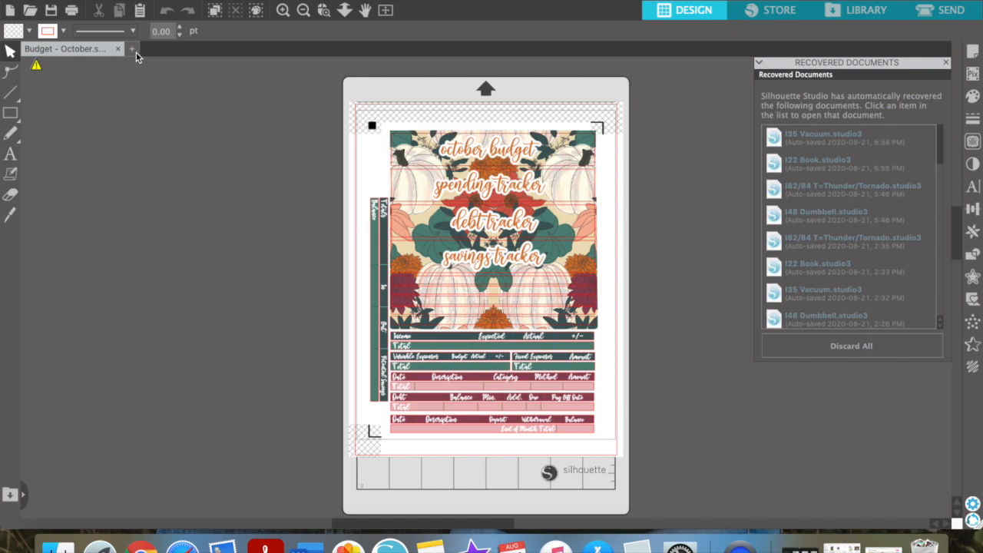
# Create a new blank document and turn on its registration marks in the page setup
pyautogui.click(709, 91)
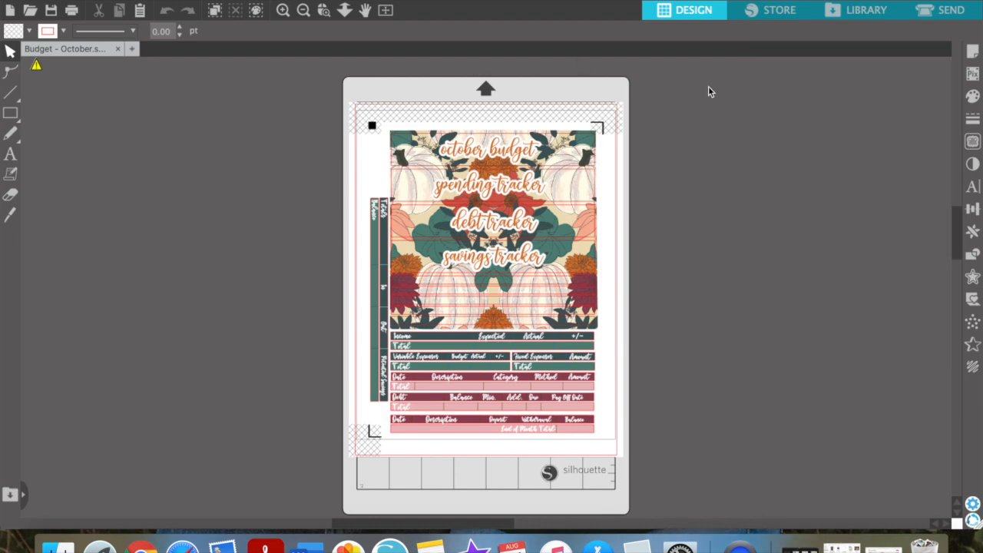
pyautogui.press('super+n')
pyautogui.click(973, 52)
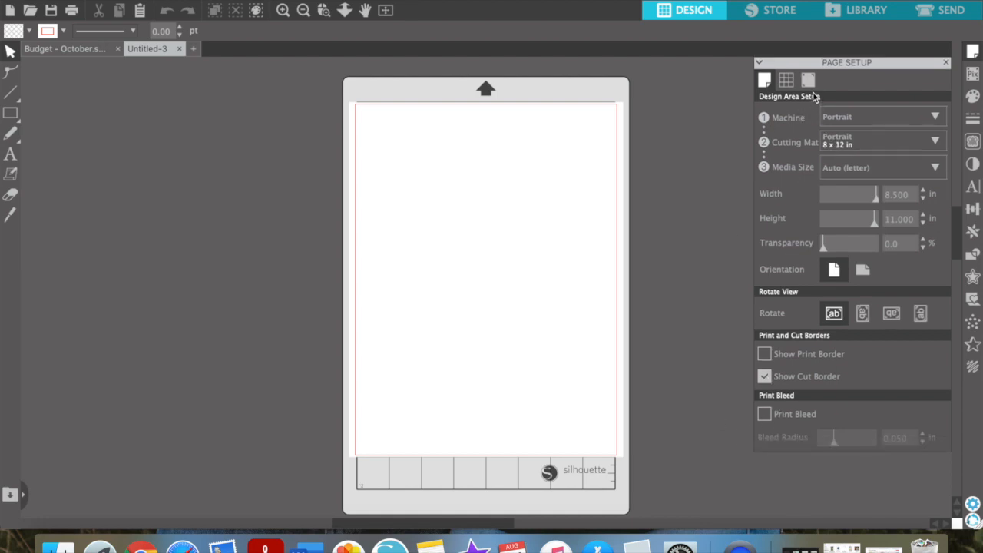
pyautogui.click(808, 80)
pyautogui.click(770, 115)
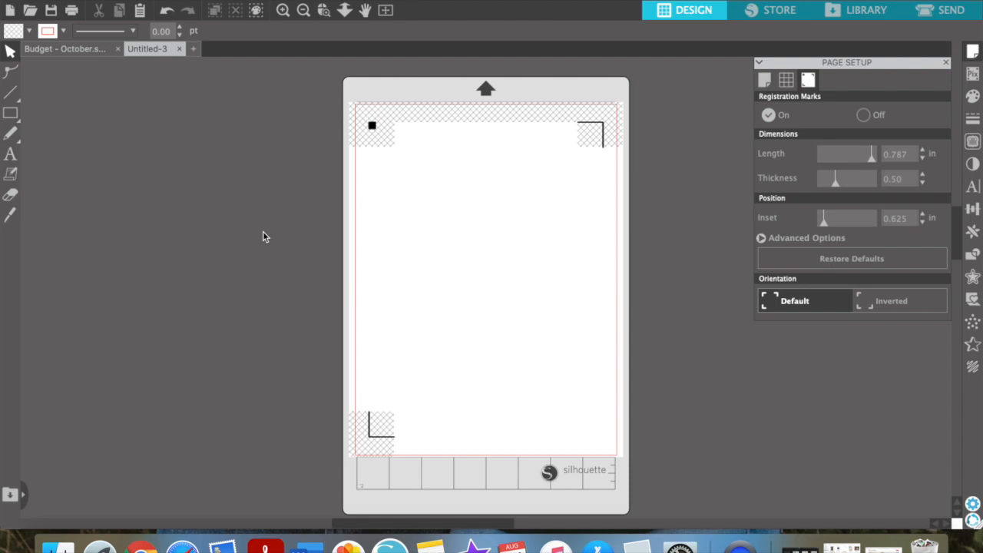
# Copy the 6.3 by 1 in rectangle around the "october budget" header into the new document
pyautogui.click(76, 54)
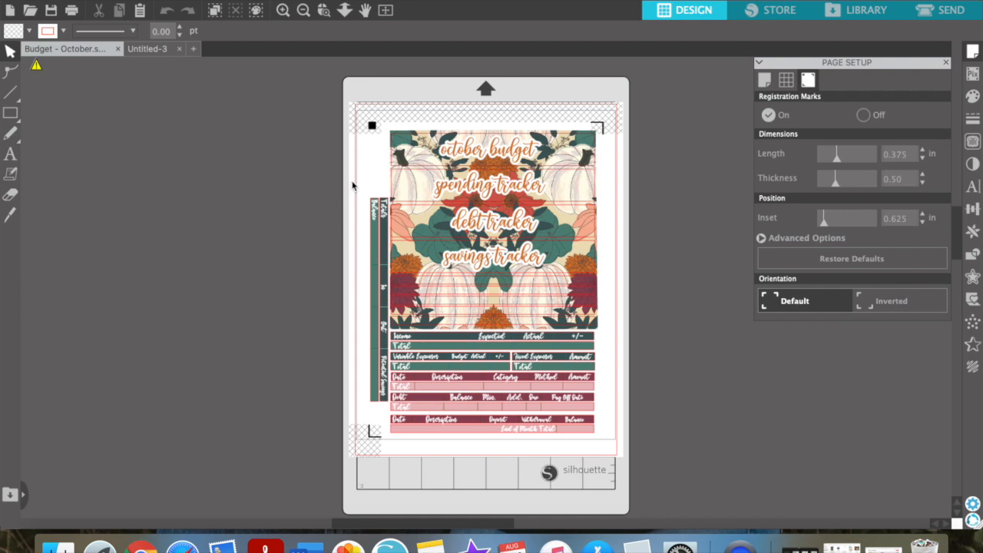
pyautogui.click(155, 51)
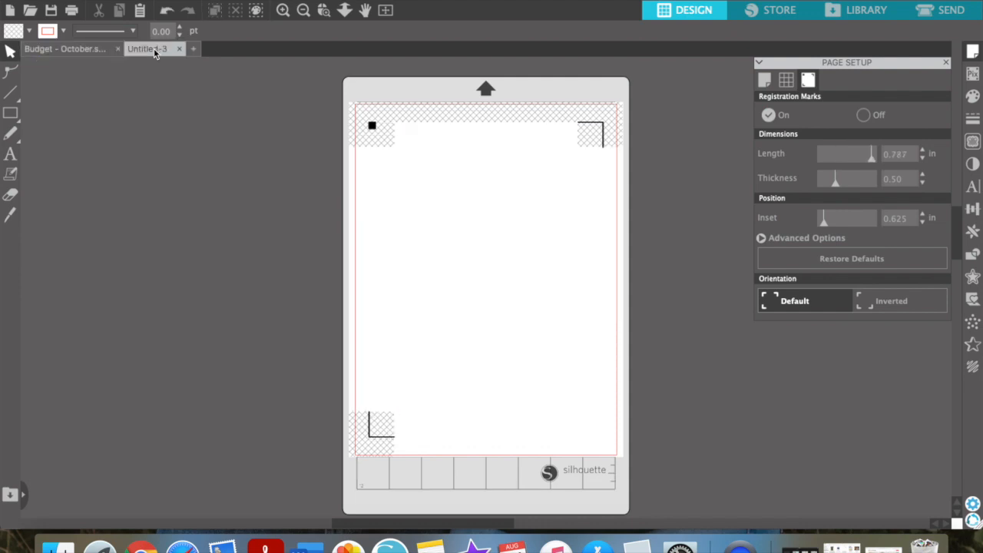
pyautogui.click(72, 49)
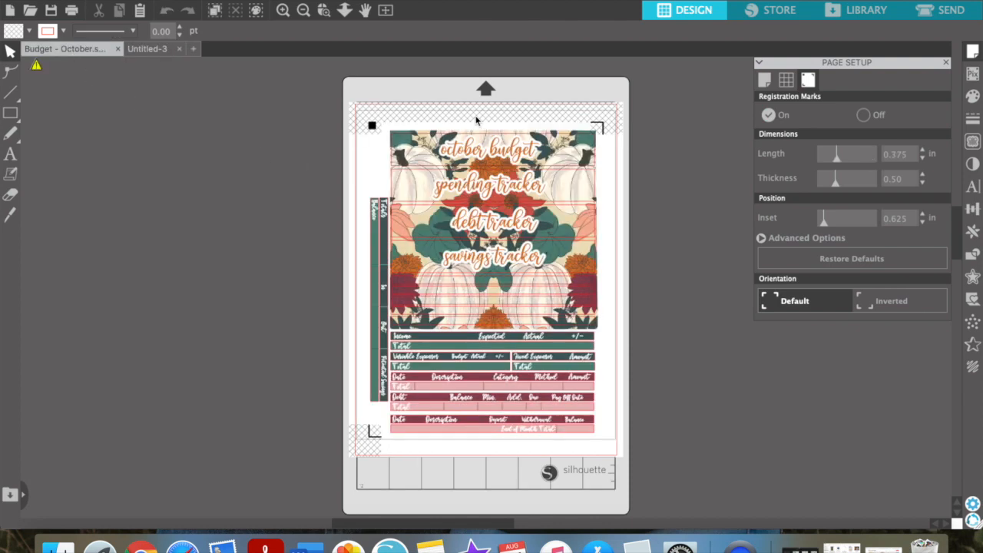
pyautogui.click(597, 159)
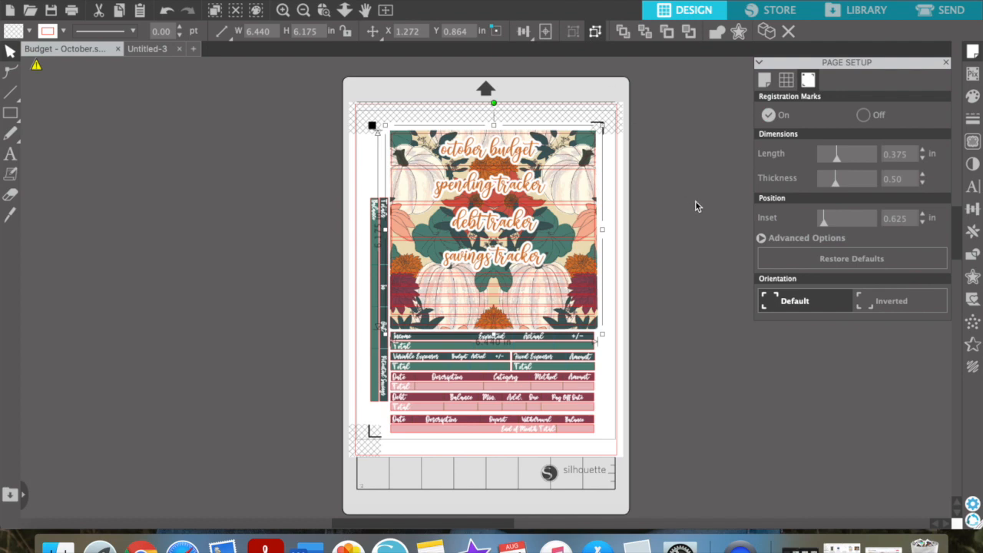
pyautogui.click(652, 182)
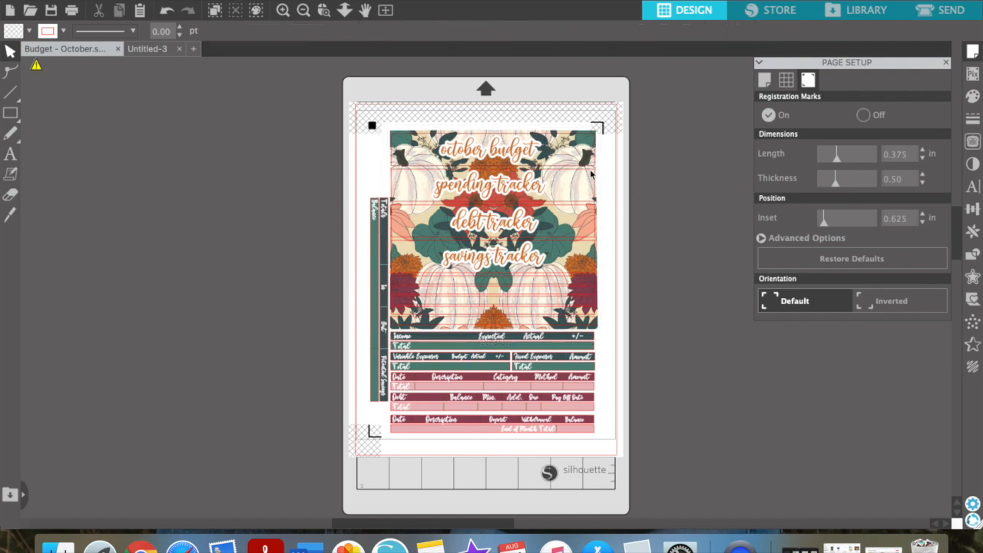
pyautogui.click(598, 166)
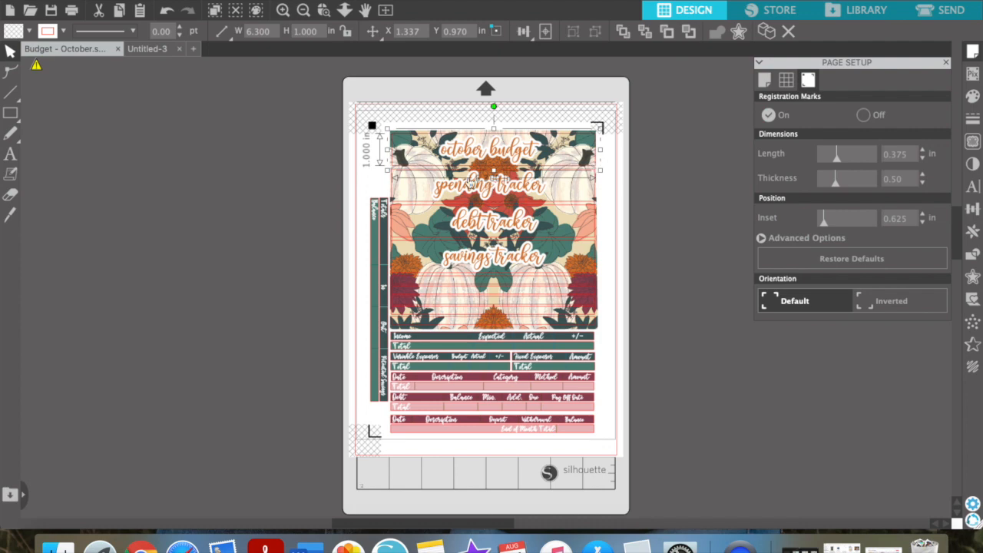
pyautogui.click(144, 53)
pyautogui.hotkey('ctrl', 'v')
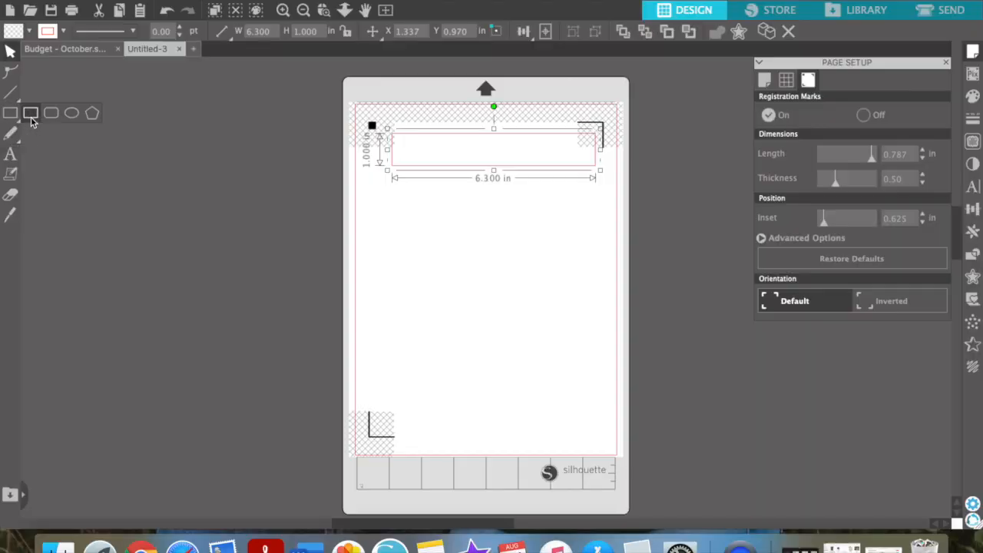
# Draw a rectangle below the pasted one and set its size to 6.3 in wide by 1 in high
pyautogui.click(31, 116)
pyautogui.moveTo(394, 181); pyautogui.dragTo(590, 230)
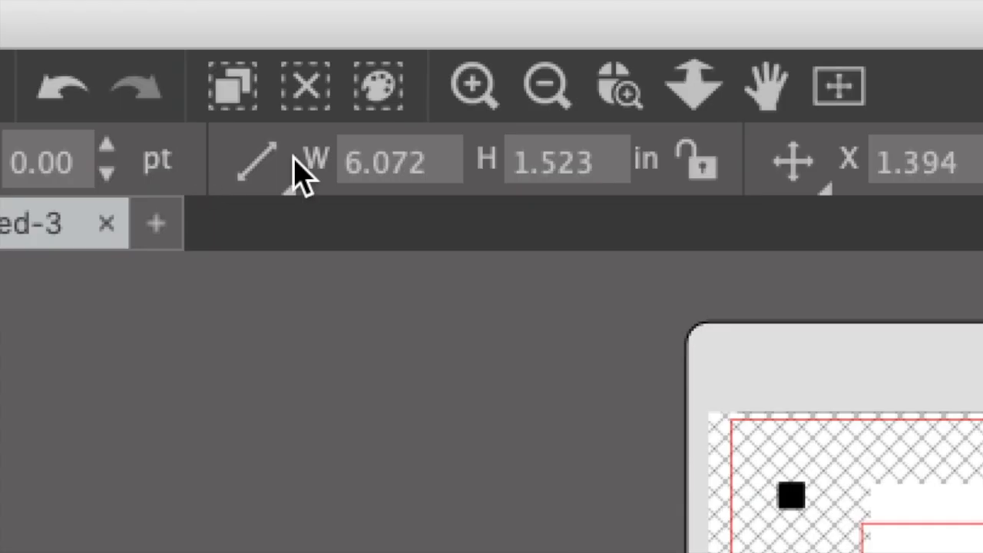
pyautogui.moveTo(429, 159); pyautogui.dragTo(223, 159)
pyautogui.write('6.3')
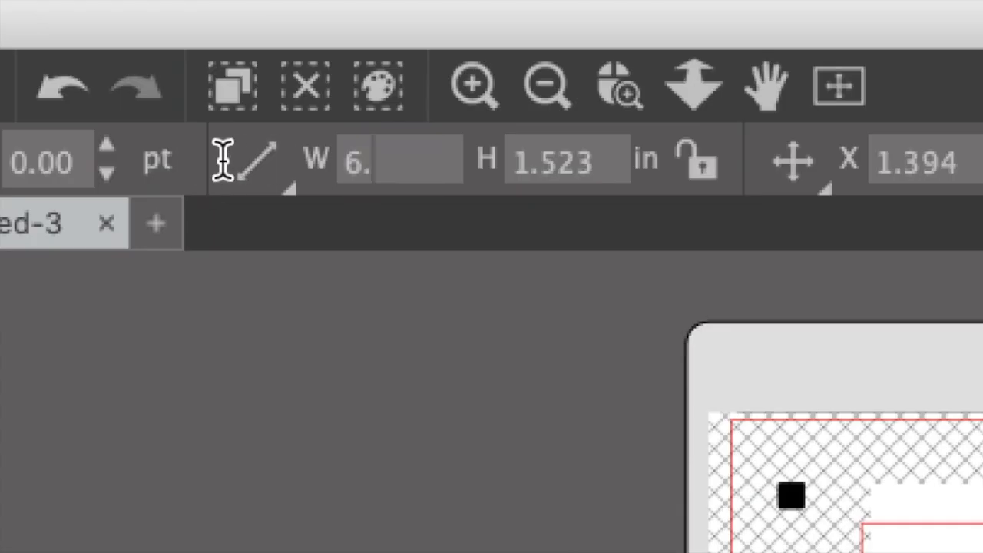
pyautogui.press('Return')
pyautogui.moveTo(258, 208)
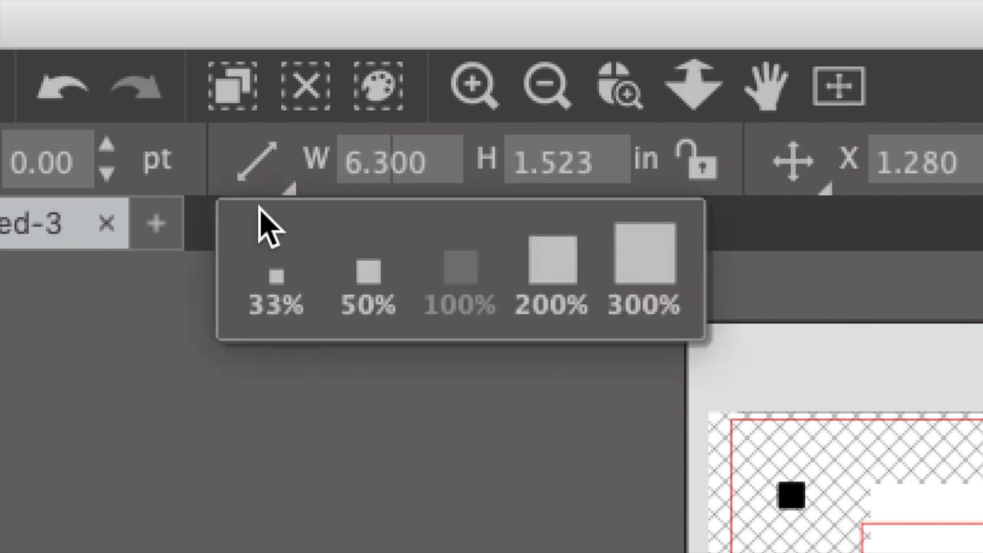
pyautogui.click(610, 165)
pyautogui.doubleClick(610, 162)
pyautogui.write('000')
pyautogui.press('Return')
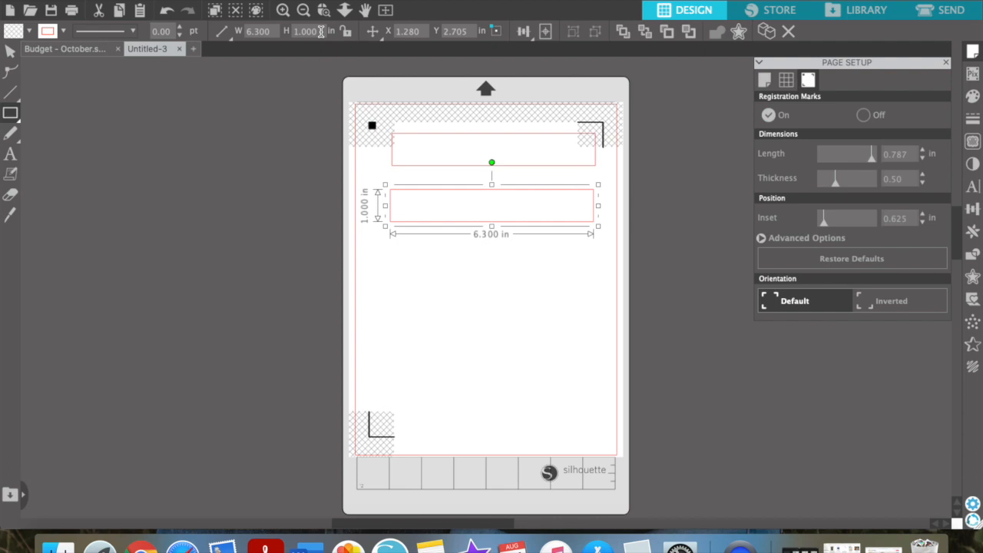
# Delete the newly drawn rectangle below the pasted header box
pyautogui.click(14, 60)
pyautogui.press('Delete')
# Duplicate the pasted header rectangle downward four times to form a column of five boxes
pyautogui.click(446, 165)
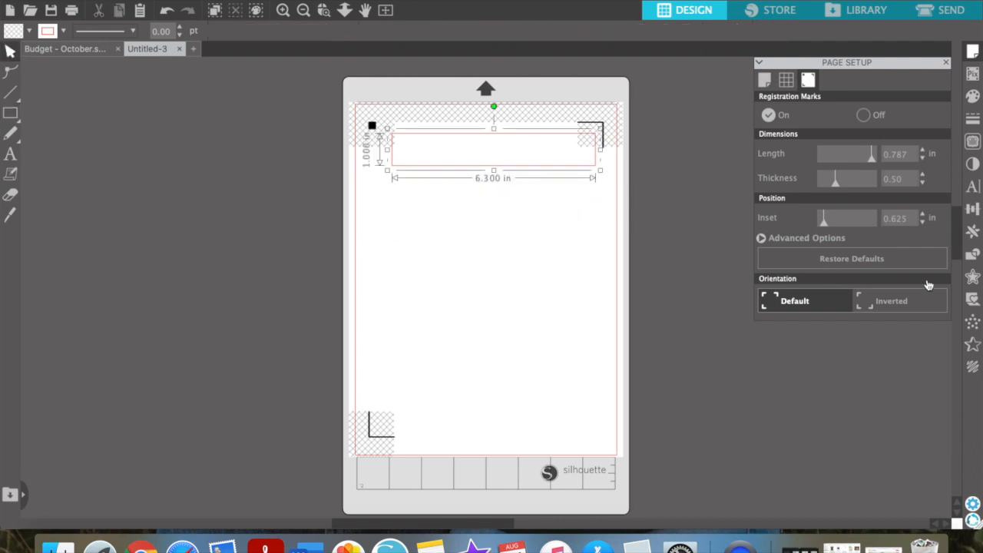
pyautogui.click(975, 233)
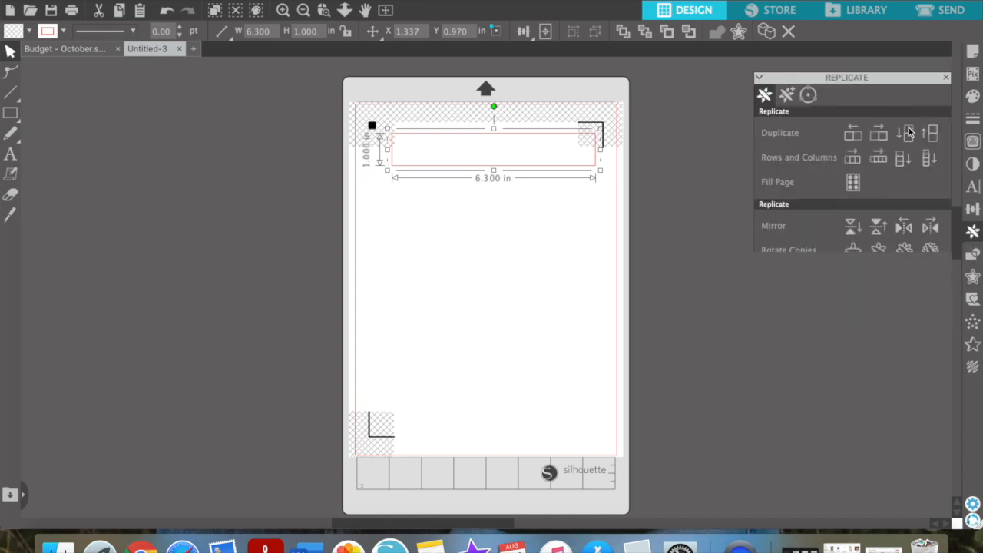
pyautogui.click(904, 121)
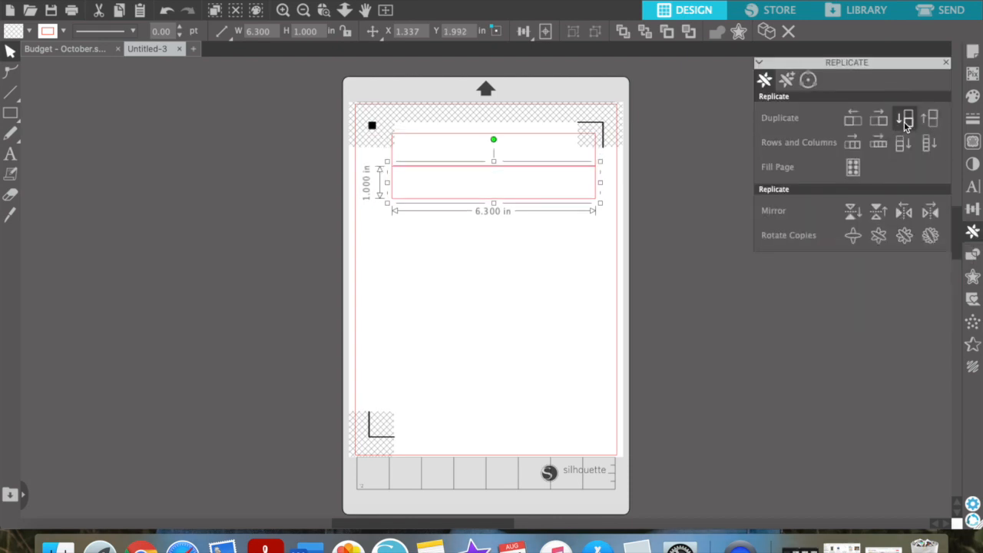
pyautogui.click(904, 122)
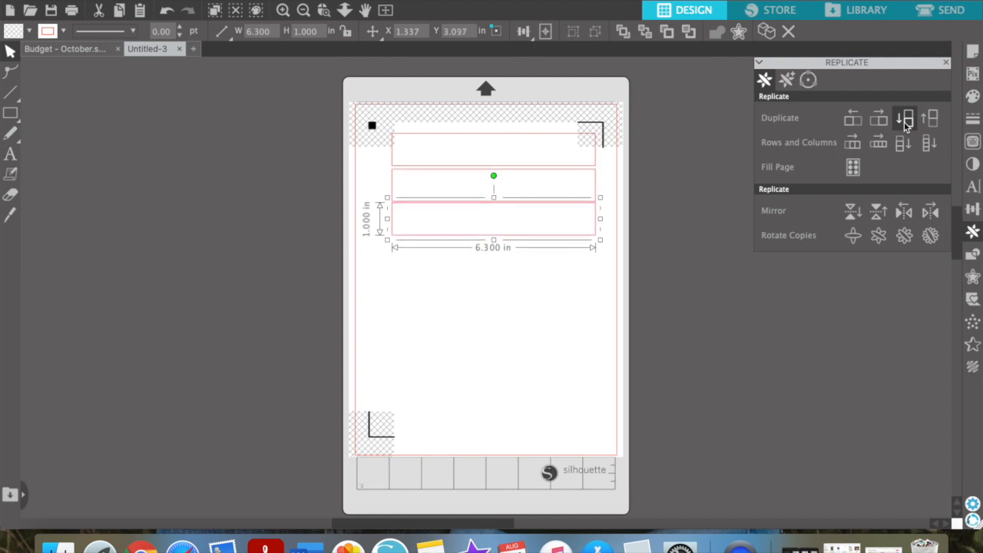
pyautogui.click(904, 122)
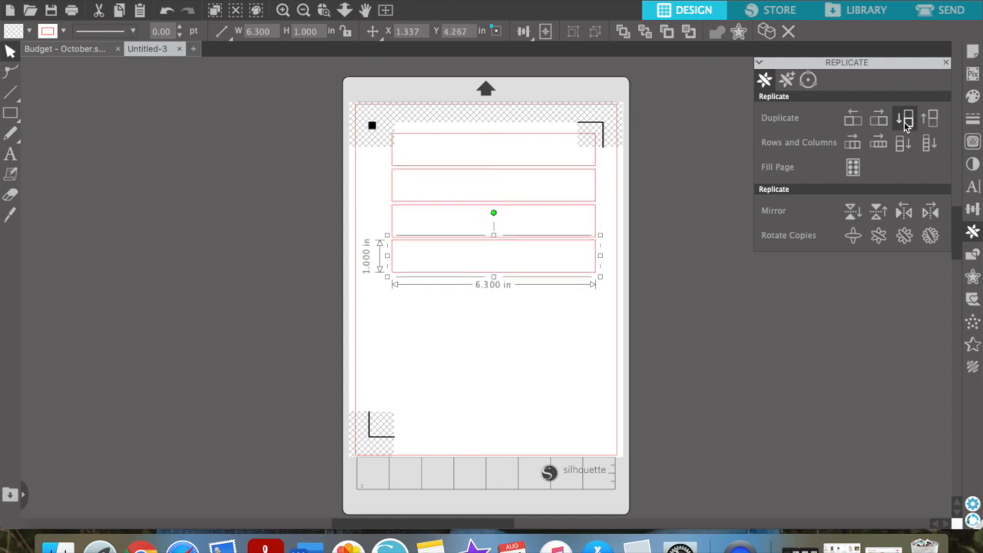
pyautogui.click(905, 121)
pyautogui.click(255, 178)
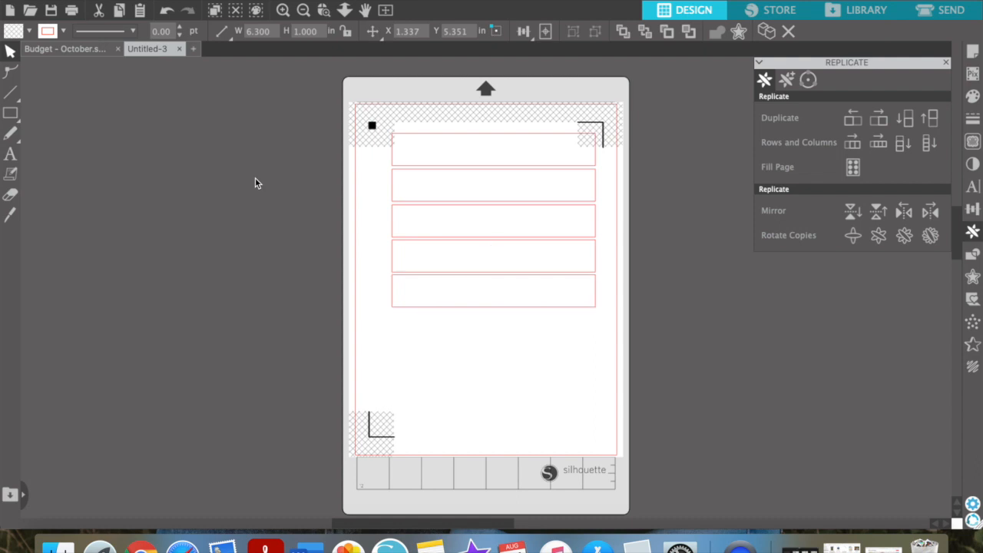
# Compare the header layout with the October budget document and delete the lowest rectangle in the new document
pyautogui.click(96, 50)
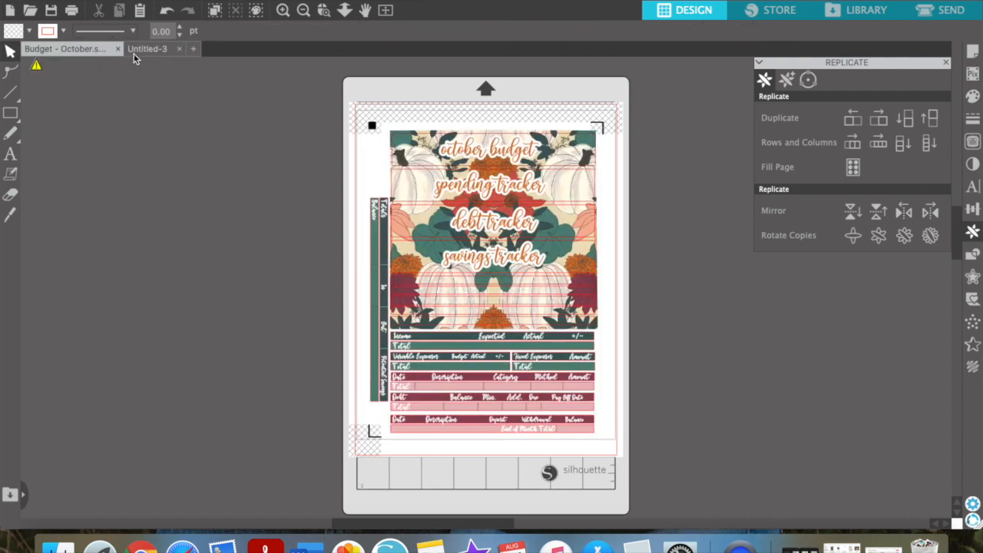
pyautogui.click(134, 53)
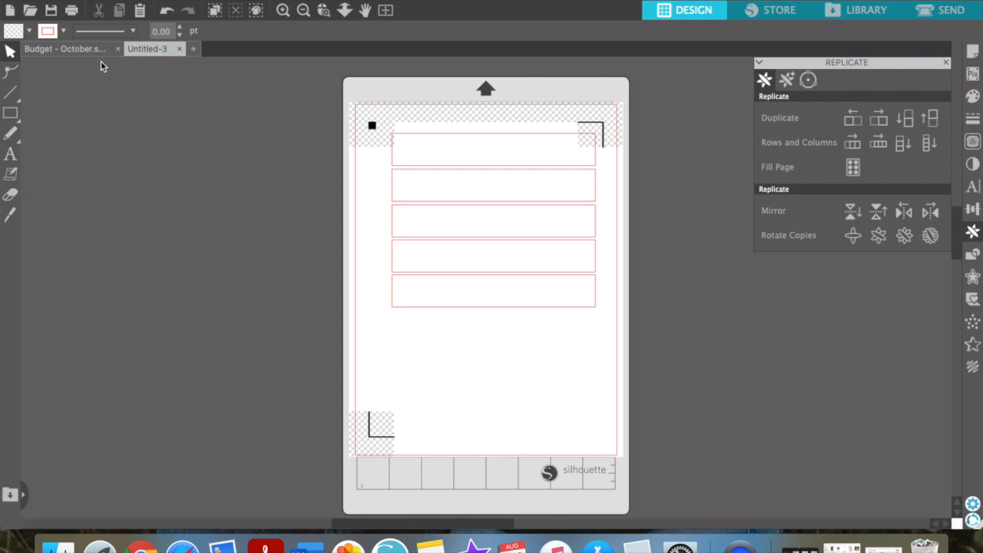
pyautogui.click(69, 50)
pyautogui.click(98, 47)
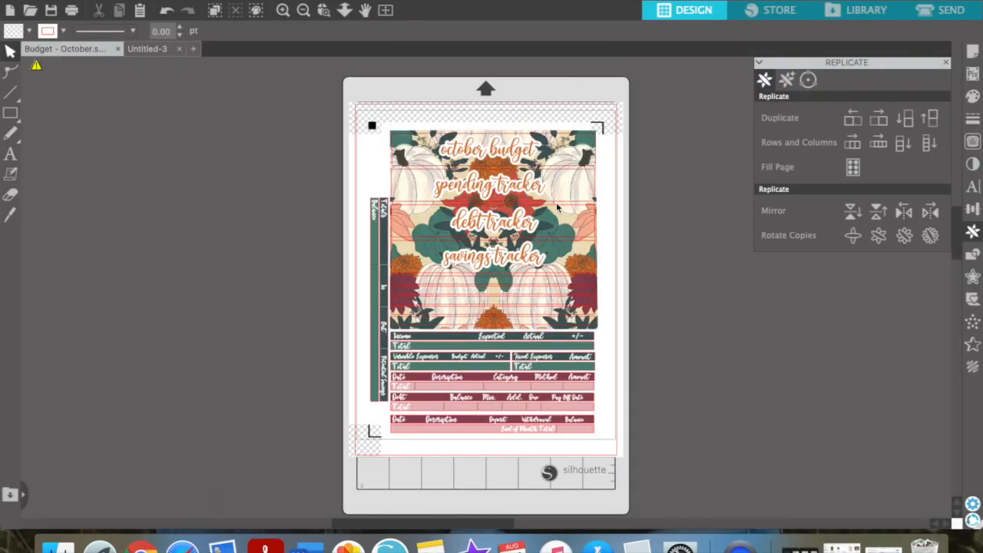
pyautogui.click(143, 49)
pyautogui.click(593, 307)
pyautogui.press('Delete')
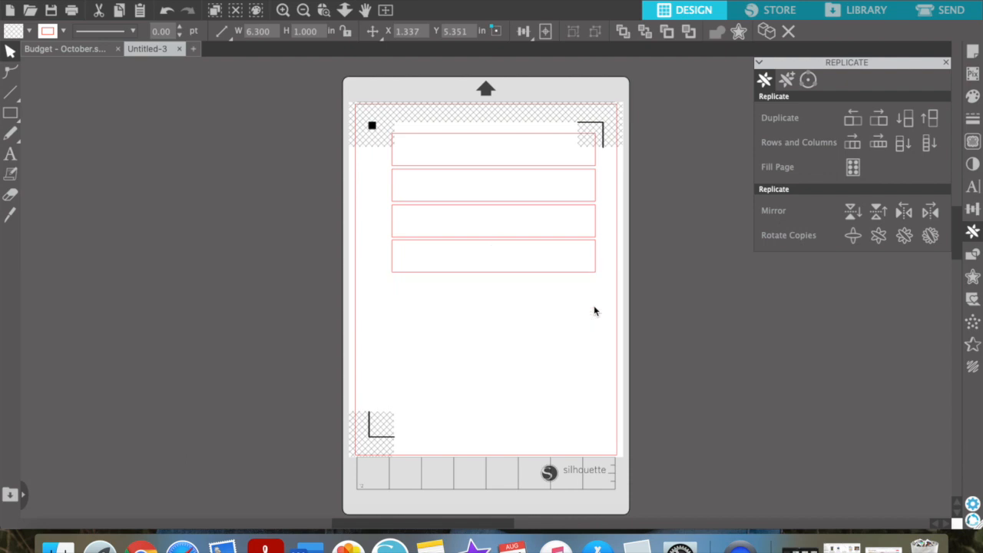
# Nudge the lowest of the four rectangles slightly downward to widen the gap above it
pyautogui.click(558, 273)
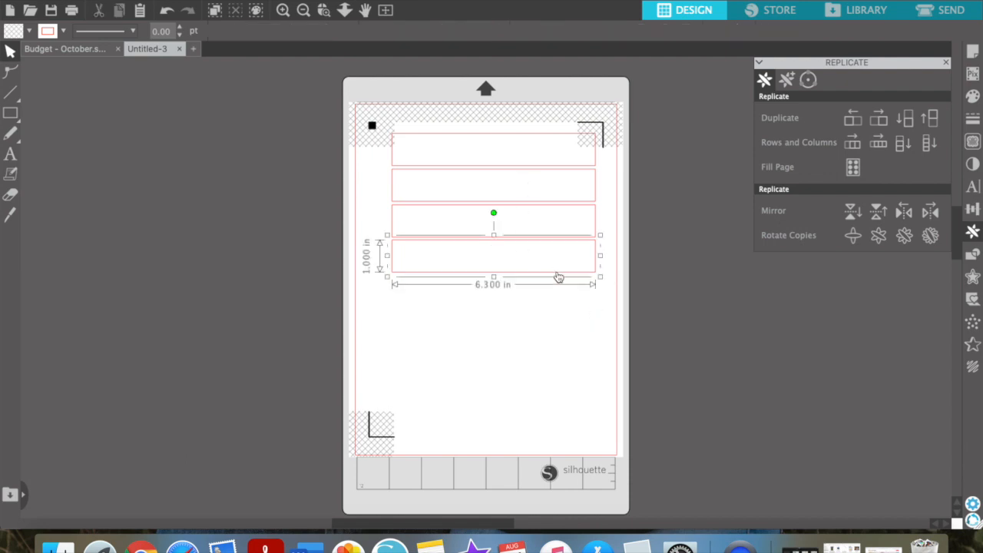
pyautogui.press('Down')
pyautogui.click(626, 254)
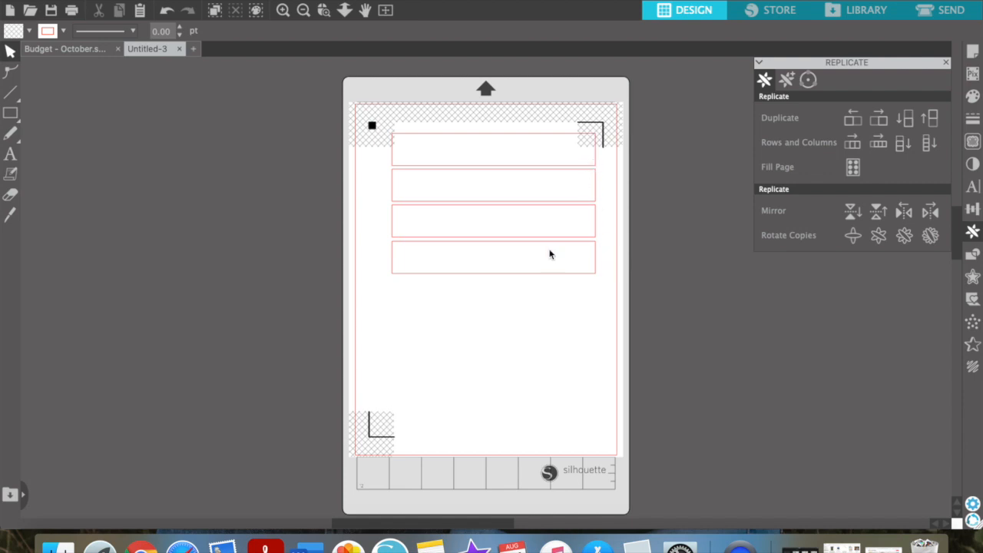
# Switch to Safari and open the Inspiration Center on the Erin Condren website
pyautogui.moveTo(11, 119)
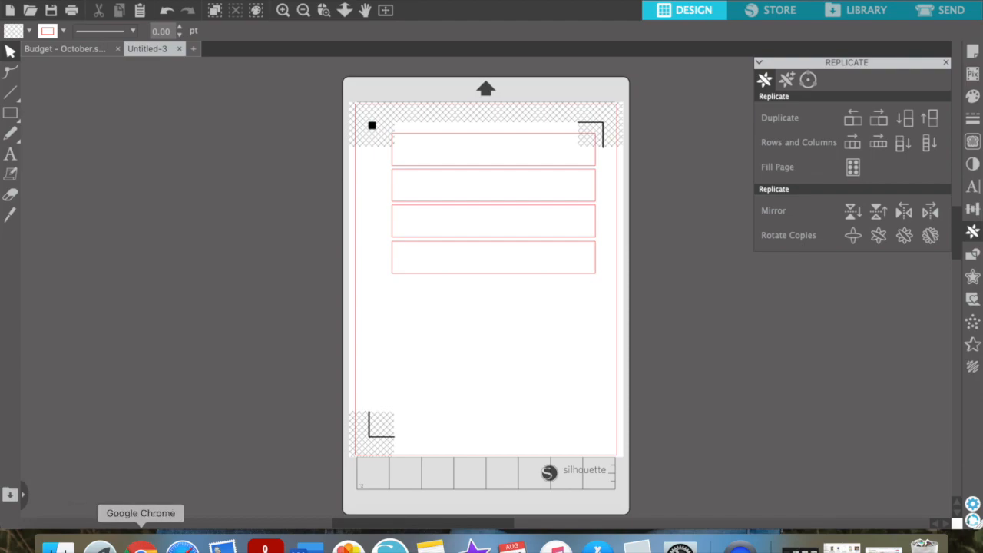
pyautogui.click(182, 547)
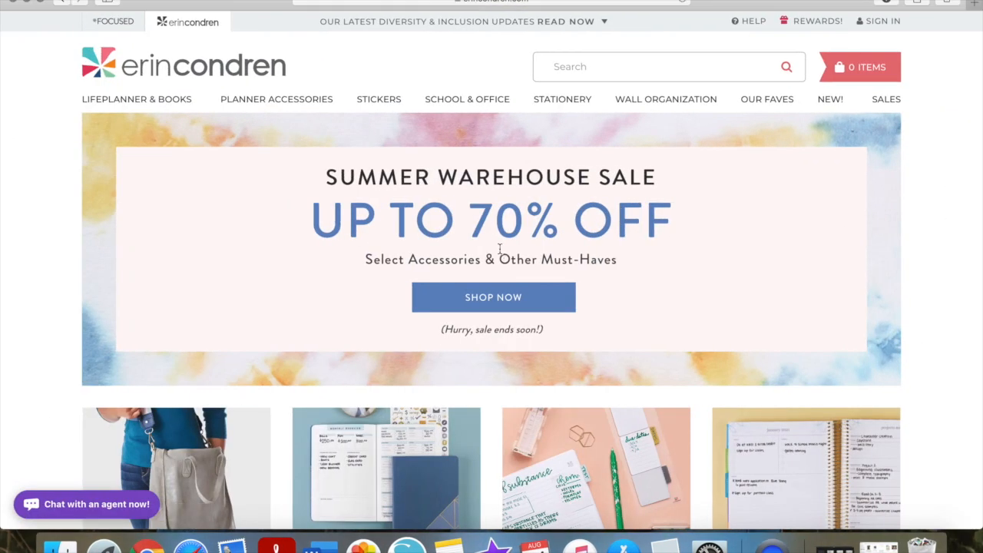
pyautogui.scroll(-20, 500, 248)
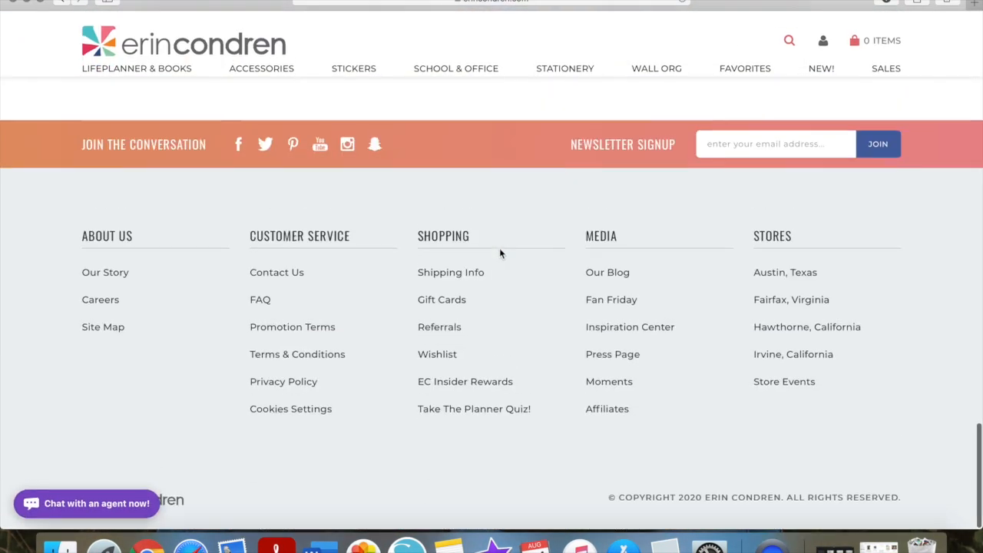
pyautogui.click(632, 329)
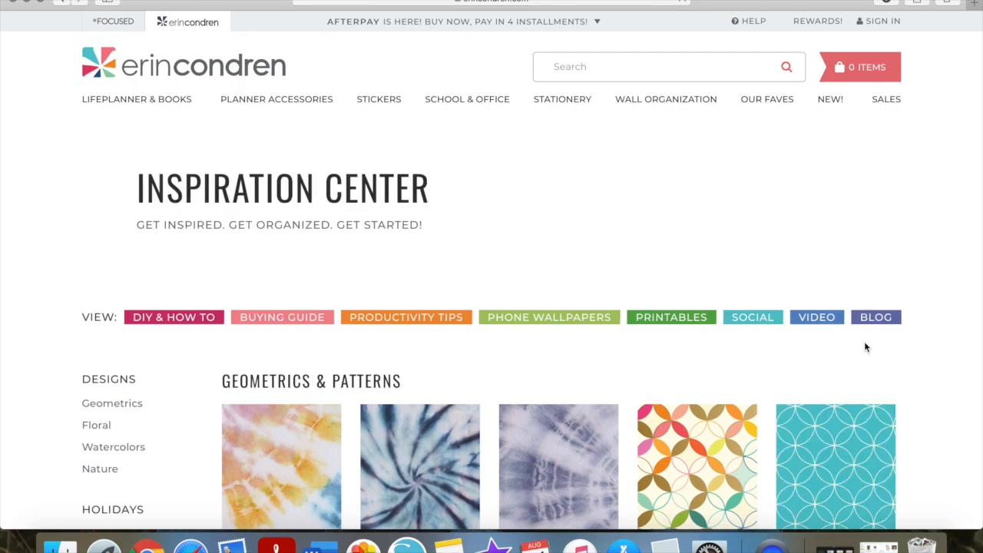
# Browse the phone wallpaper designs, from the geometric patterns through the floral and watercolor sections to the nature section
pyautogui.scroll(-3, 865, 348)
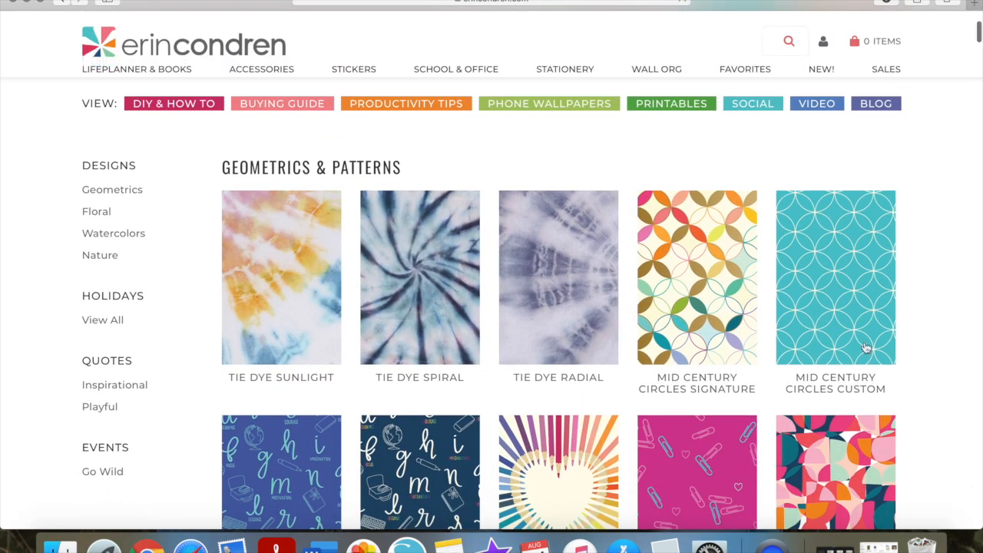
pyautogui.scroll(-3, 865, 348)
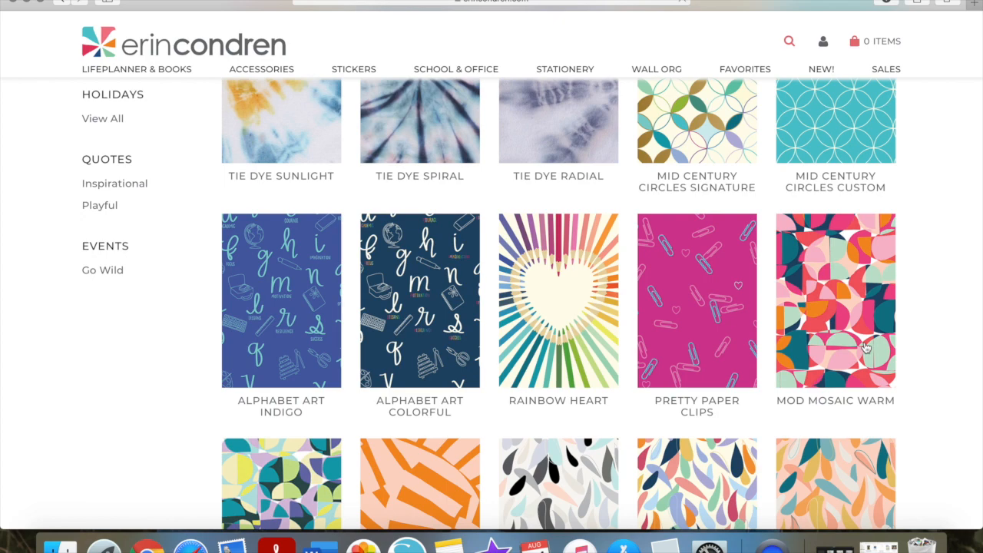
pyautogui.scroll(-2, 865, 348)
pyautogui.scroll(-2, 876, 350)
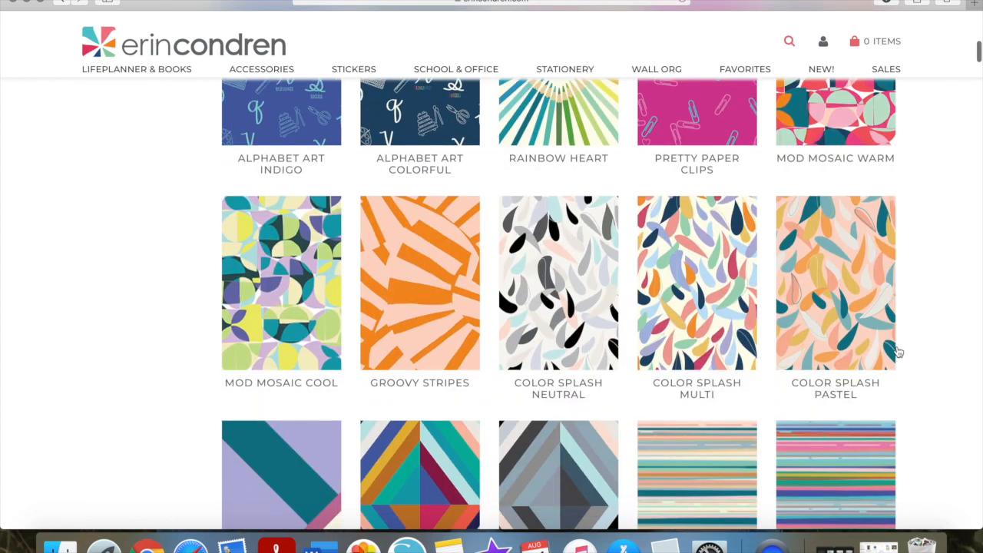
pyautogui.scroll(-4, 917, 357)
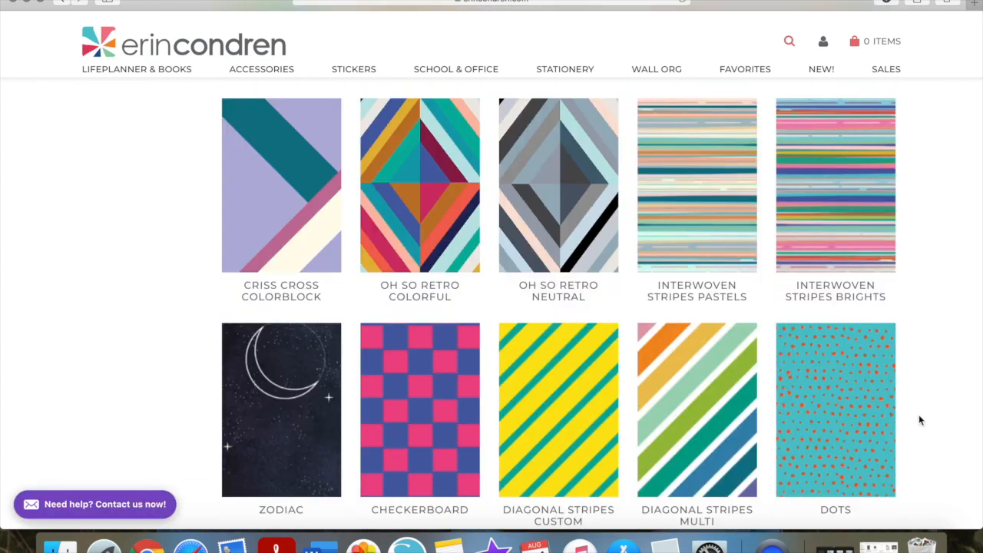
pyautogui.scroll(-9, 920, 420)
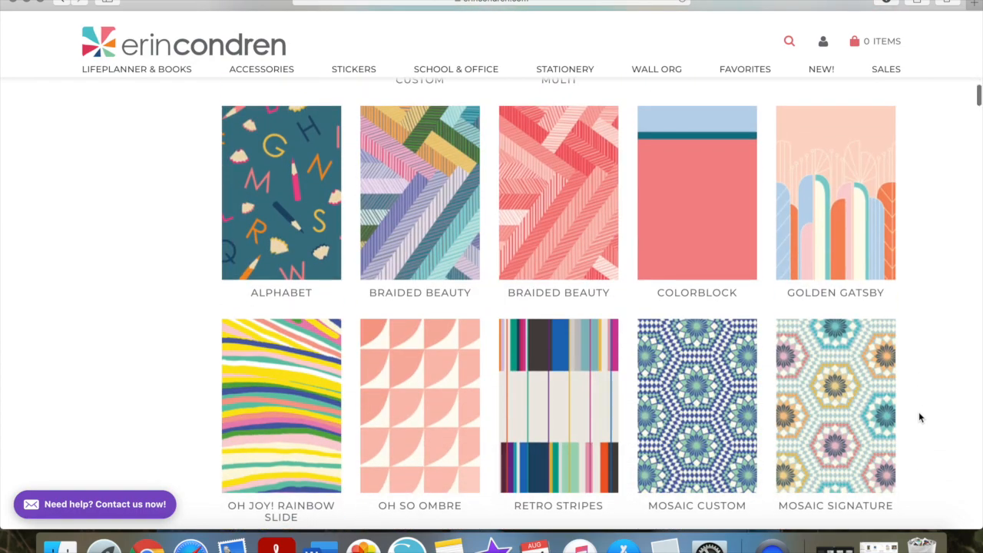
pyautogui.scroll(-5, 920, 418)
pyautogui.scroll(-2, 921, 417)
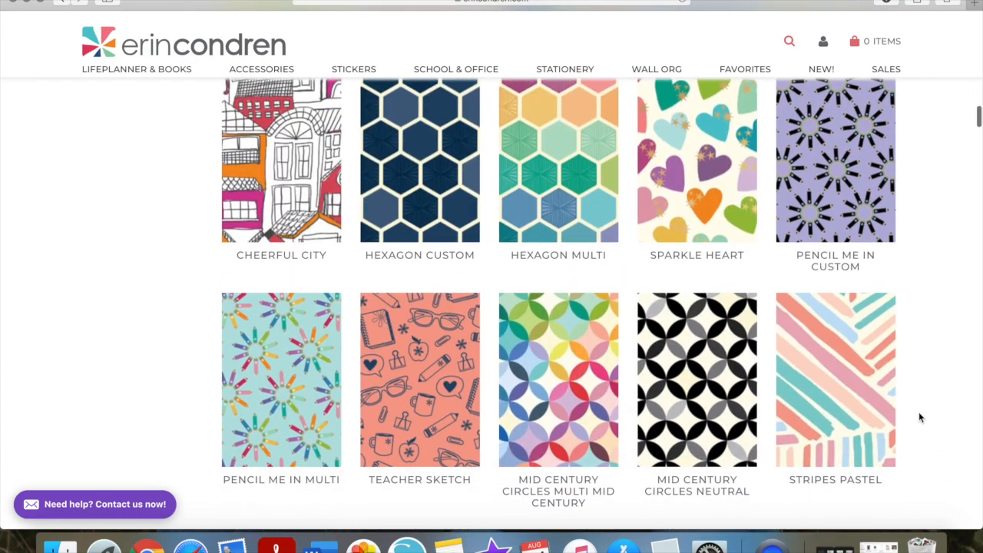
pyautogui.scroll(-11, 921, 417)
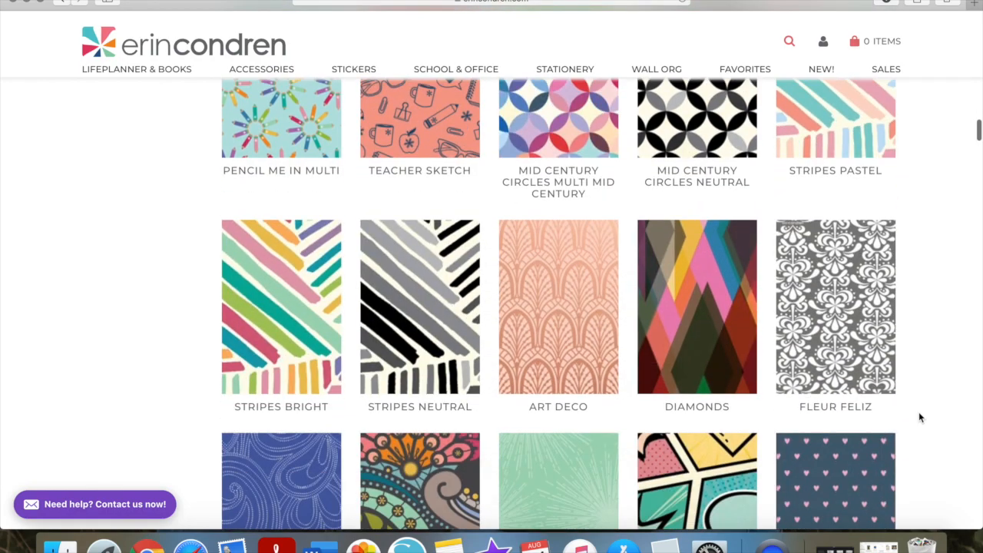
pyautogui.scroll(-7, 939, 381)
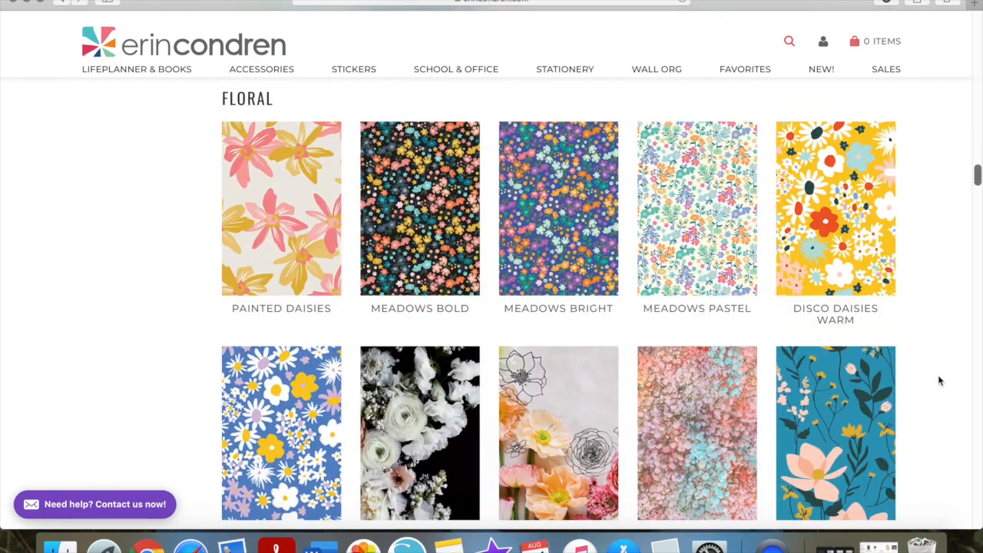
pyautogui.scroll(-6, 938, 381)
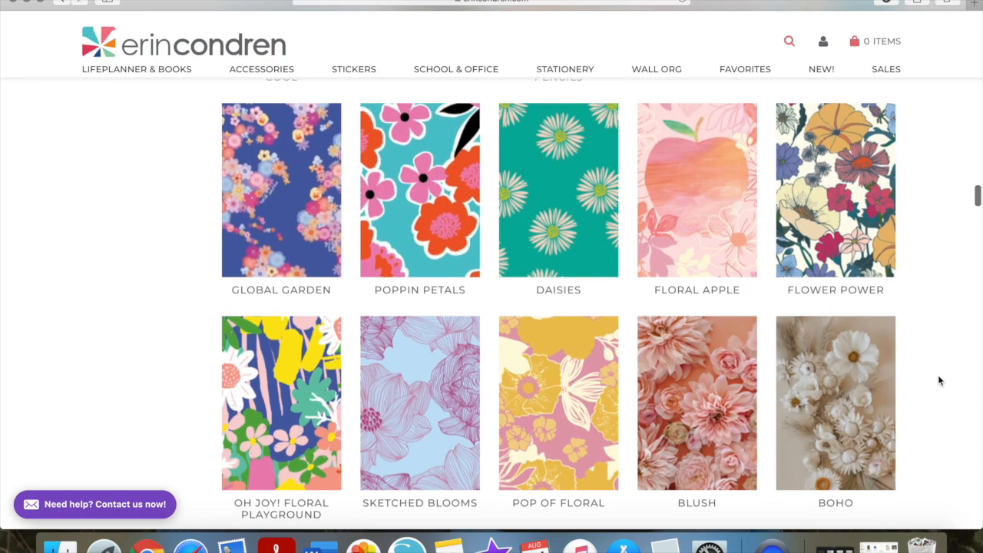
pyautogui.scroll(-6, 938, 377)
pyautogui.scroll(-2, 938, 371)
pyautogui.scroll(-2, 940, 359)
pyautogui.scroll(-10, 942, 359)
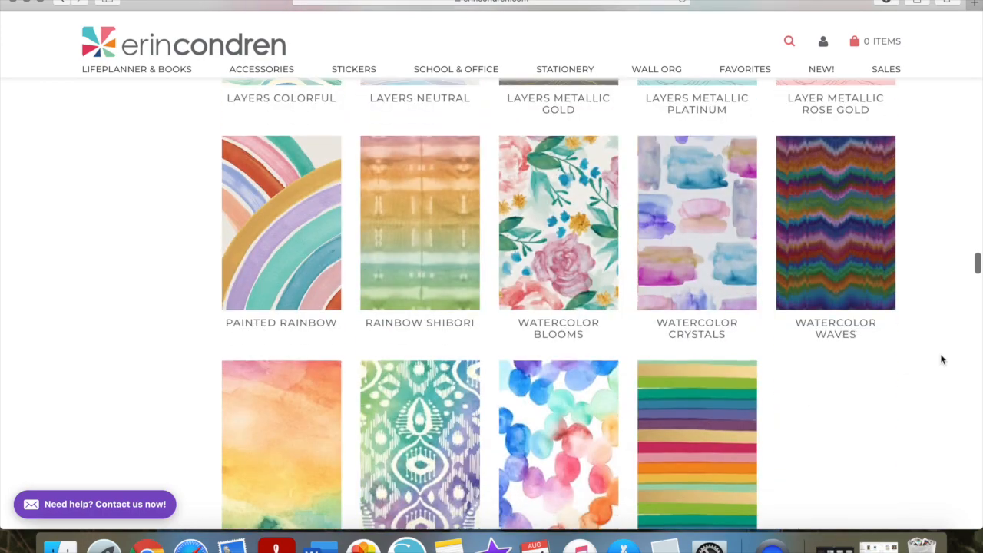
pyautogui.scroll(-6, 943, 358)
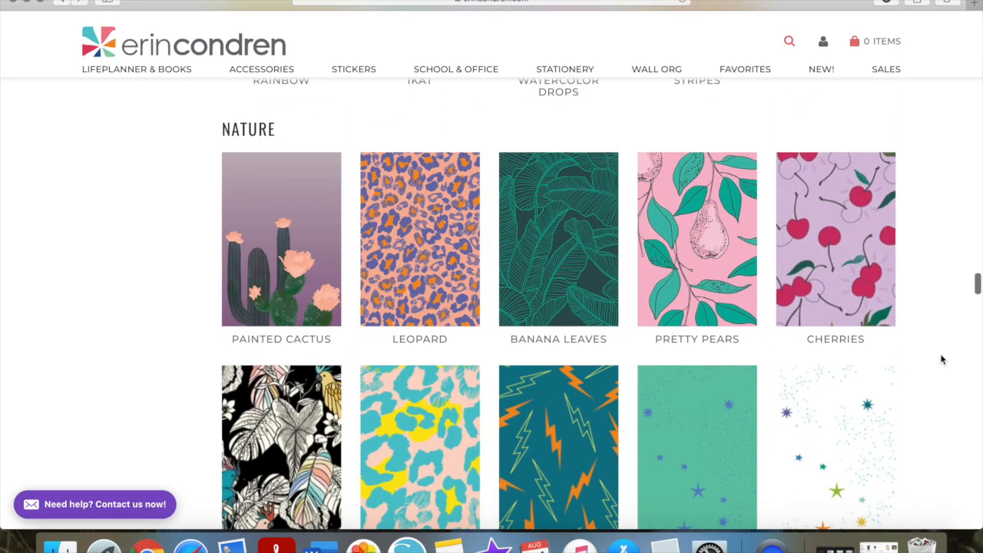
pyautogui.scroll(-5, 942, 359)
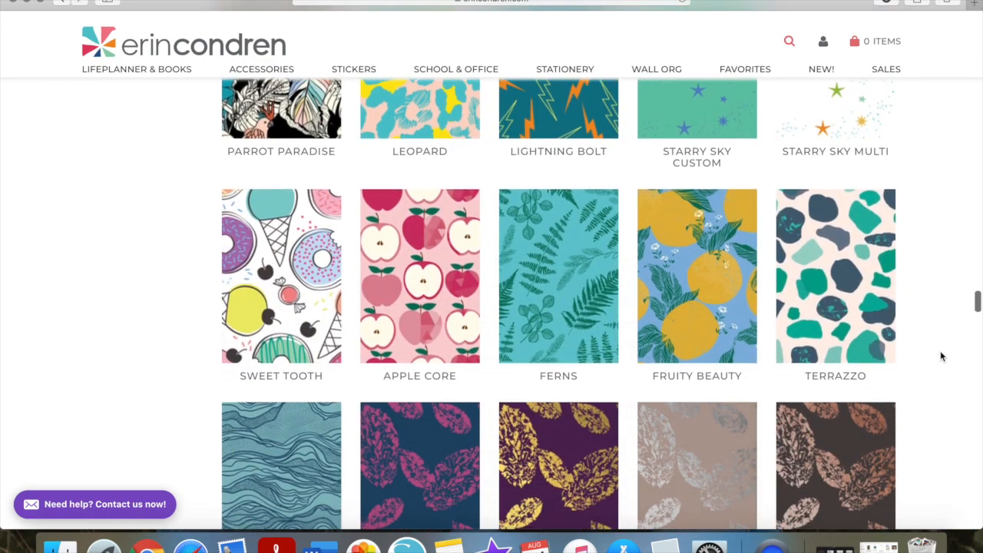
pyautogui.scroll(-5, 942, 356)
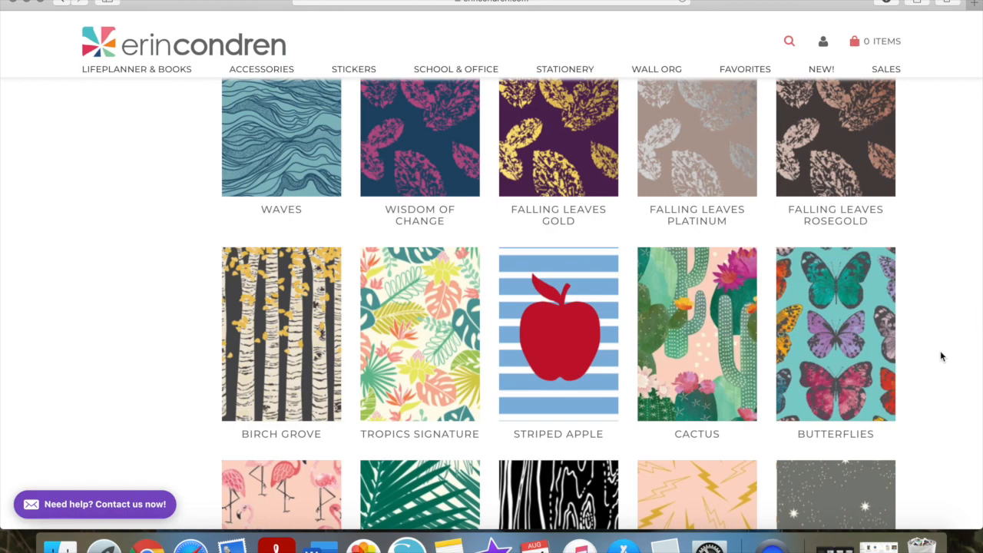
# Open the Mid Century Circles Custom phone wallpaper at full size and save the image to the Downloads folder
pyautogui.scroll(20, 942, 355)
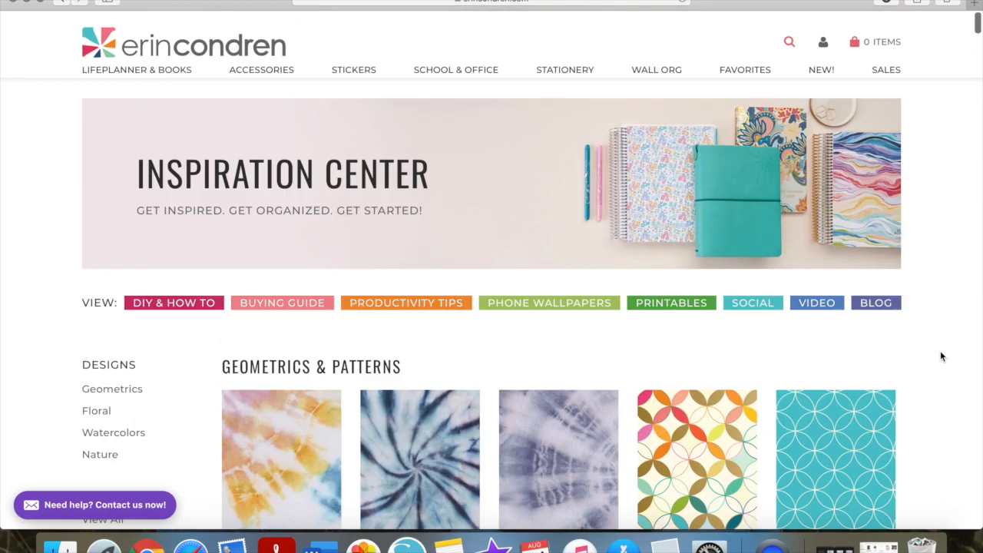
pyautogui.scroll(-3, 942, 356)
pyautogui.press('super+t')
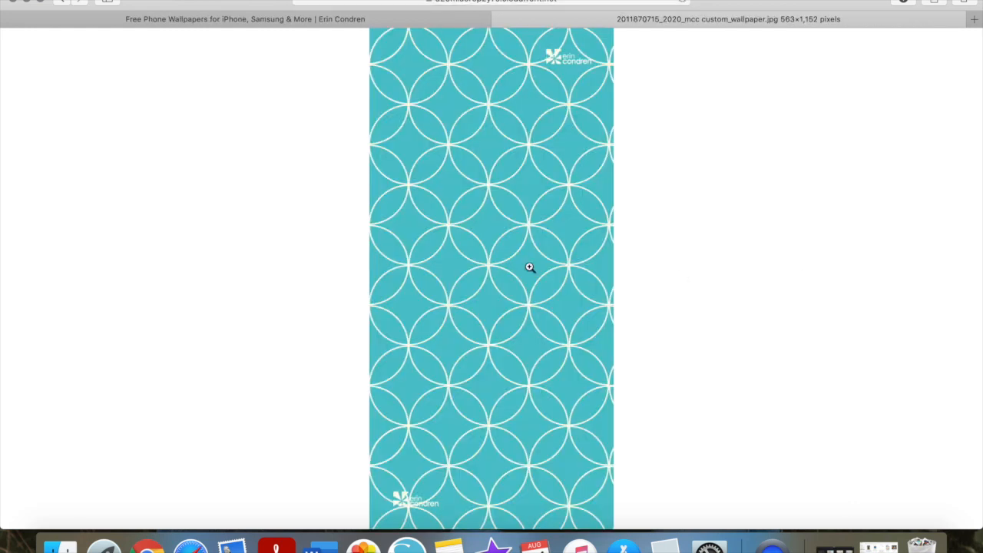
pyautogui.rightClick(530, 267)
pyautogui.click(578, 273)
# Switch to Silhouette Studio, bring in the circles wallpaper from Finder's Downloads folder, and move it onto the page over the header boxes
pyautogui.click(407, 544)
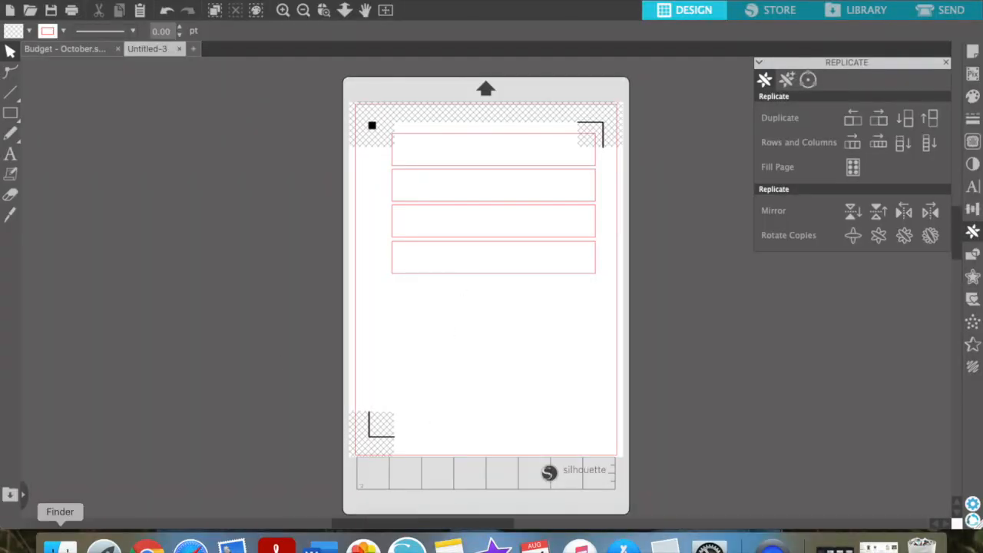
pyautogui.click(61, 545)
pyautogui.moveTo(560, 77); pyautogui.dragTo(142, 247)
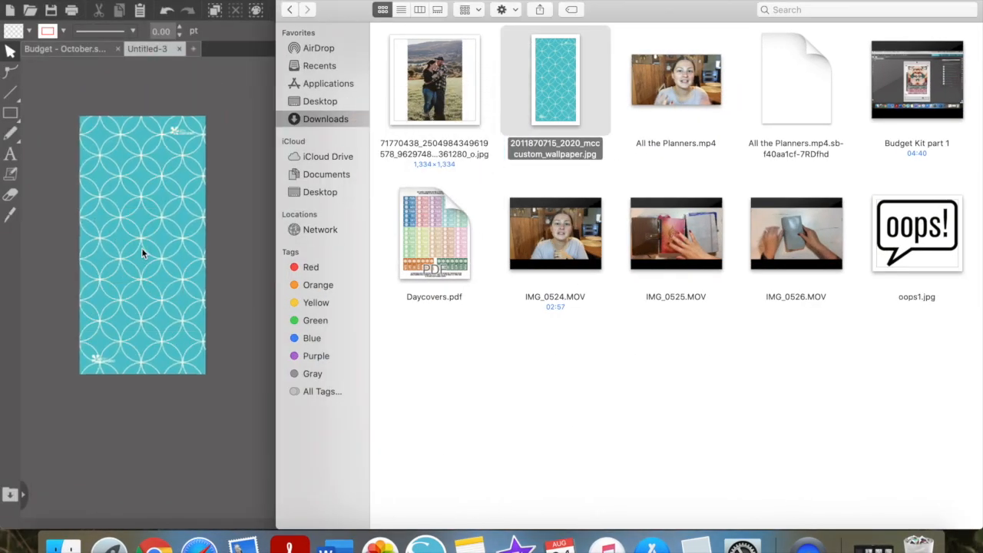
pyautogui.click(215, 275)
pyautogui.moveTo(482, 235); pyautogui.dragTo(436, 292)
# Compare the wallpaper's coverage in the new document with the mirrored background in the October budget document
pyautogui.click(70, 49)
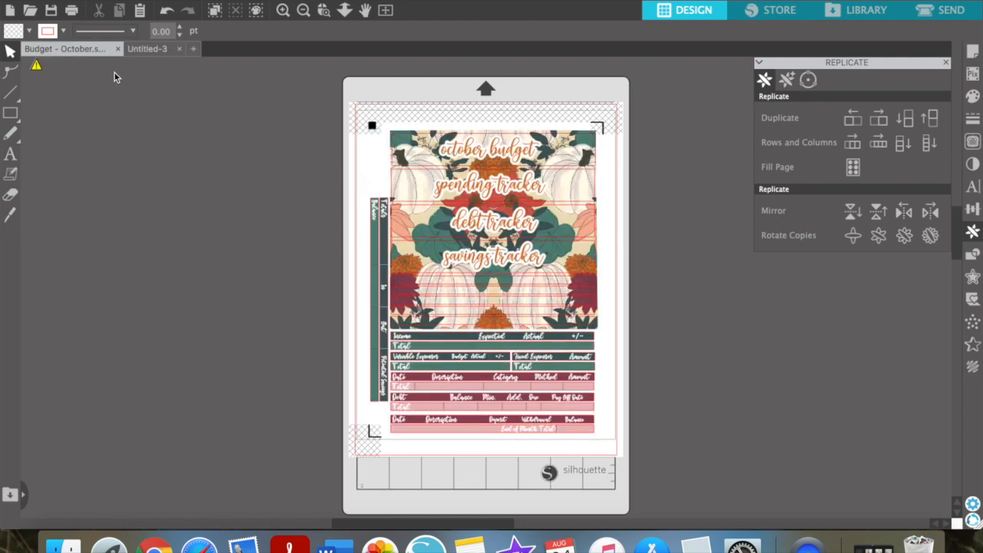
pyautogui.click(141, 48)
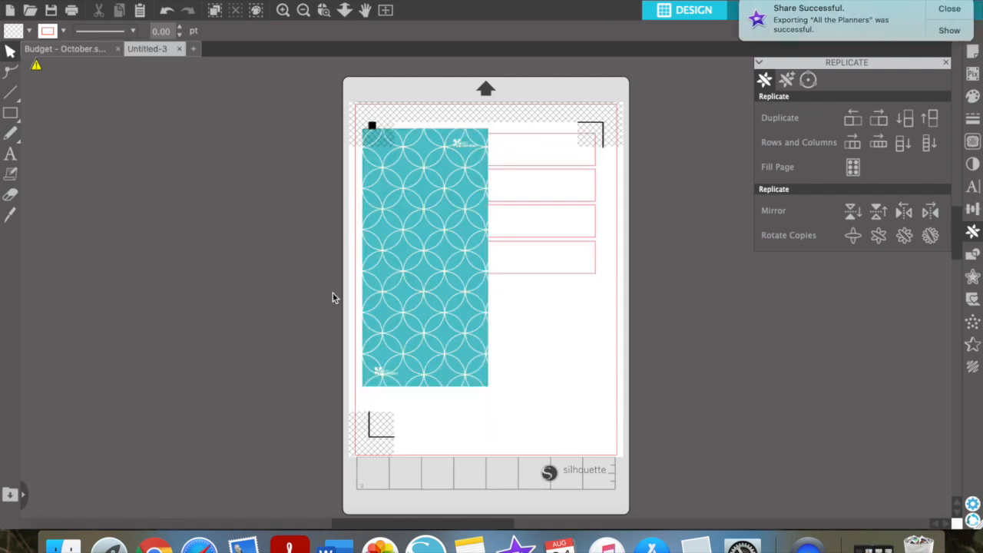
pyautogui.click(417, 290)
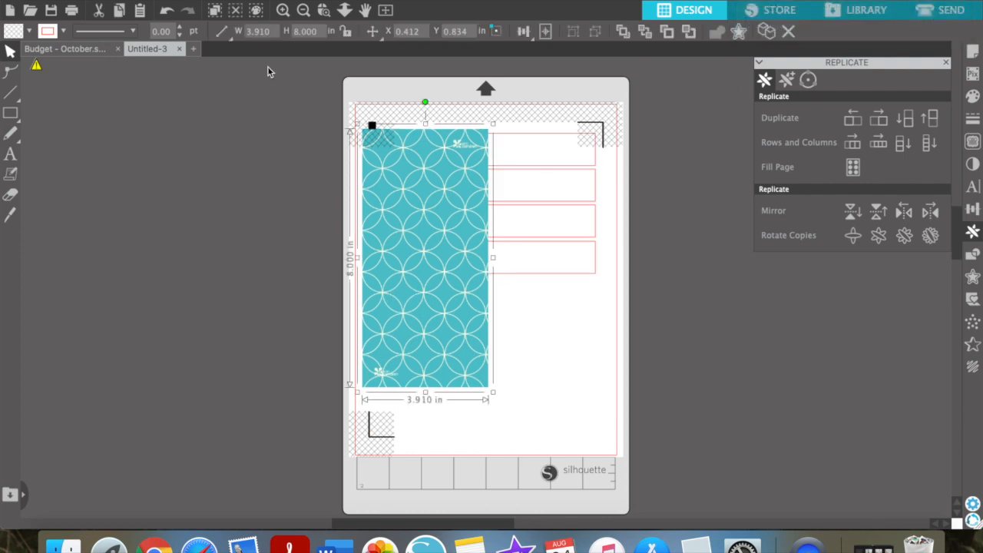
pyautogui.click(96, 50)
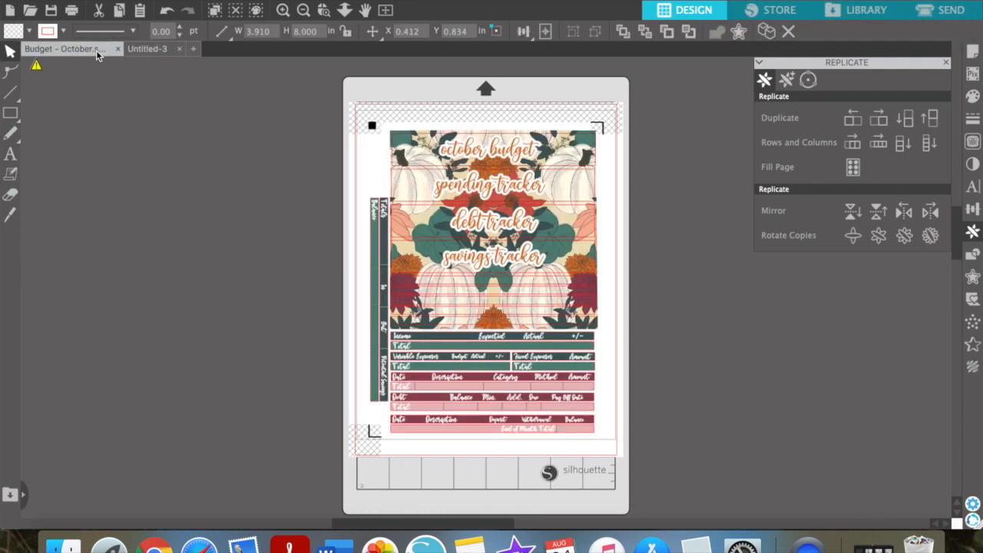
pyautogui.click(138, 50)
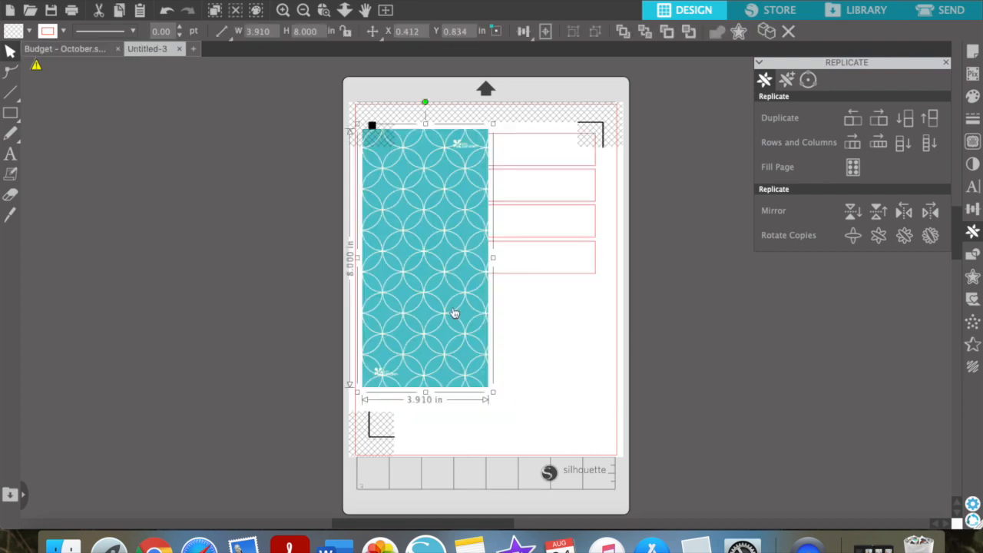
# Mirror the wallpaper to the right and nudge the copy left to X 4.153 in so the circles line up at the seam
pyautogui.click(931, 212)
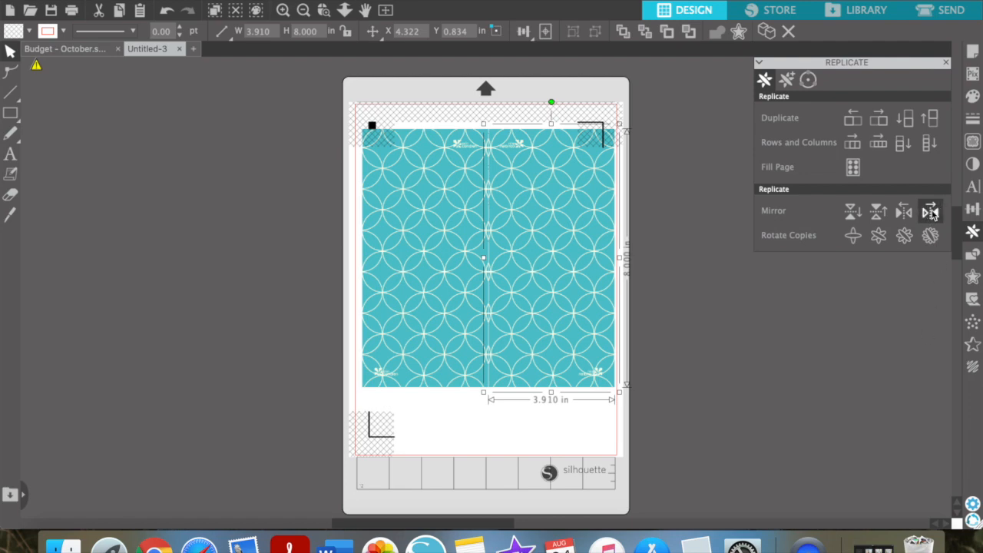
pyautogui.press('Left')
pyautogui.press('Left')
pyautogui.press('Left')
pyautogui.press('Left')
pyautogui.press('Left')
pyautogui.press('Left')
pyautogui.press('Left')
pyautogui.press('Left')
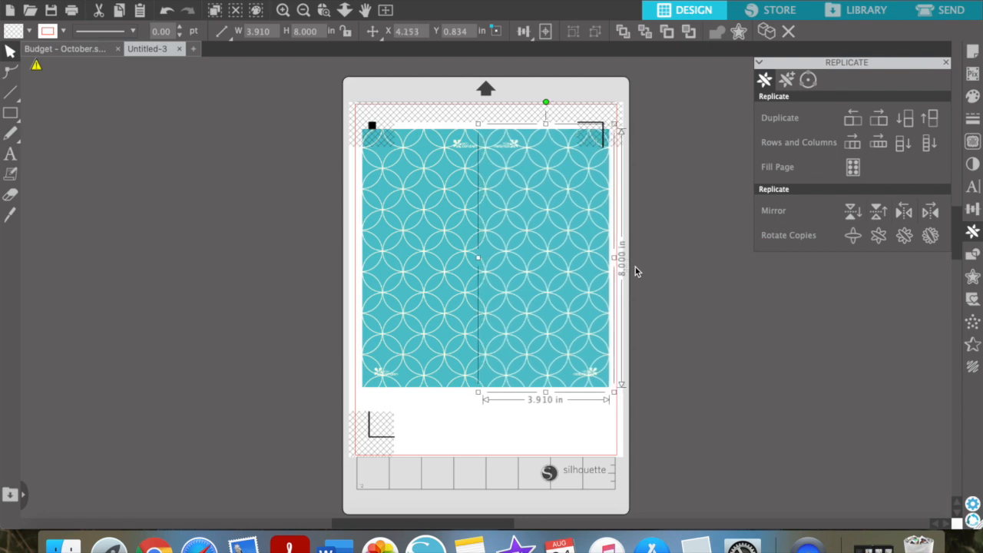
# Select both wallpaper halves, move them up to the page's upper edge, and send them behind the header boxes
pyautogui.moveTo(542, 434); pyautogui.dragTo(427, 337)
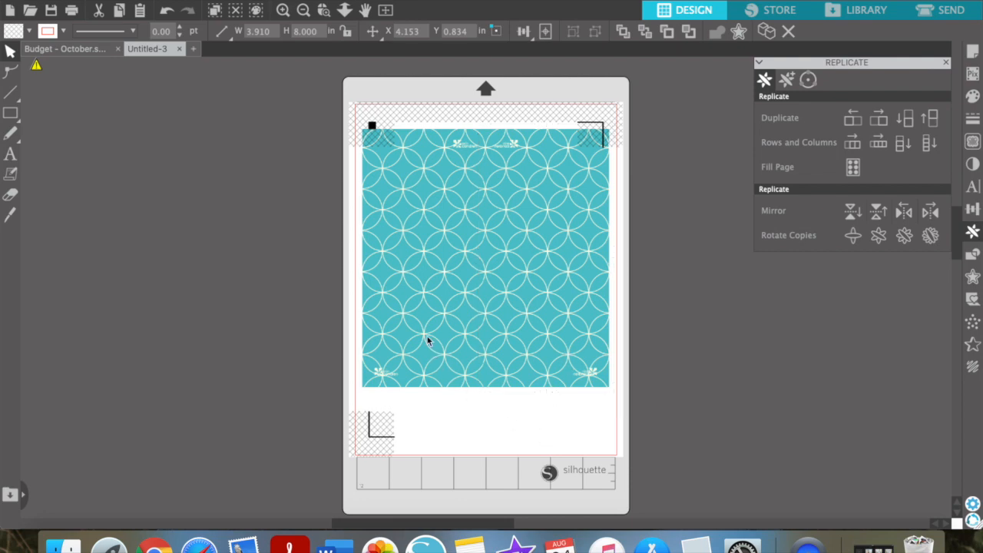
pyautogui.moveTo(480, 368)
pyautogui.mouseDown()
pyautogui.moveTo(486, 342)
pyautogui.moveTo(482, 350)
pyautogui.mouseUp()
pyautogui.rightClick(482, 350)
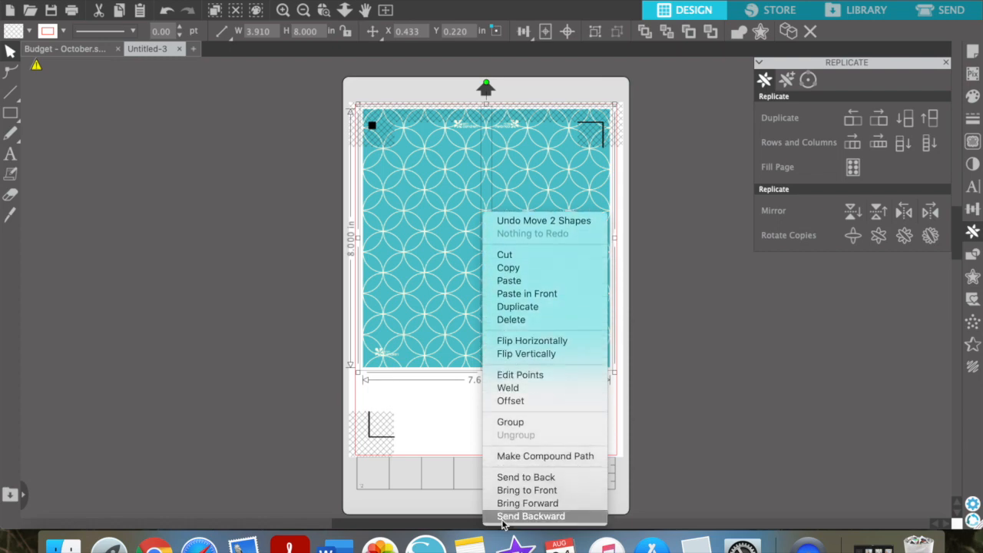
pyautogui.click(516, 478)
# Scale the two wallpaper halves to about 6.56 in wide overall and position them to cover the four header boxes
pyautogui.moveTo(488, 348); pyautogui.dragTo(487, 350)
pyautogui.moveTo(360, 380); pyautogui.dragTo(395, 359)
pyautogui.moveTo(615, 350); pyautogui.dragTo(602, 347)
pyautogui.press('Down')
pyautogui.press('Down')
pyautogui.press('Down')
pyautogui.press('Down')
pyautogui.press('Down')
# Slice the logo strip off the wallpaper's upper edge with a straight Knife cut just above the first header box and delete it
pyautogui.click(10, 215)
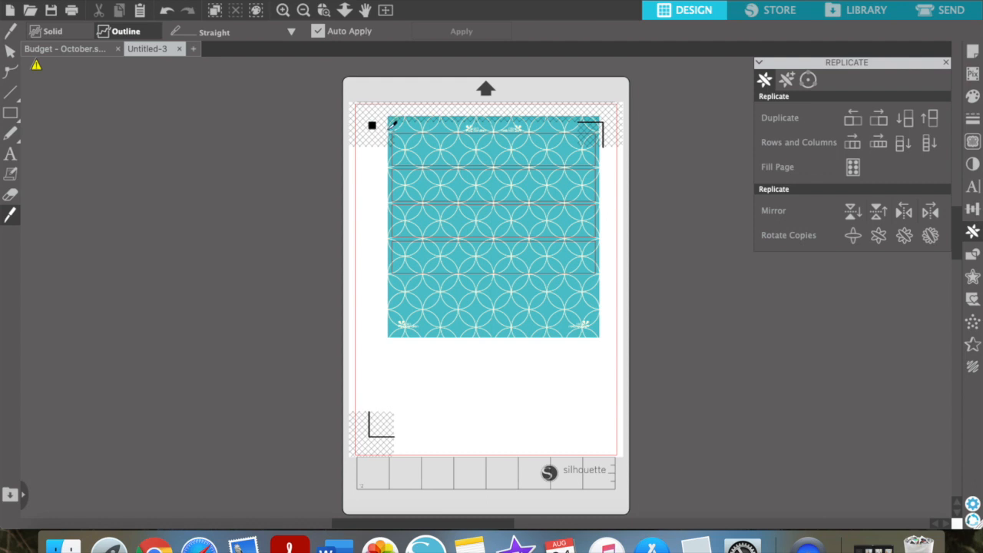
pyautogui.moveTo(391, 125); pyautogui.dragTo(612, 125)
pyautogui.click(10, 51)
pyautogui.click(513, 123)
pyautogui.press('Delete')
# Group the two trimmed wallpaper halves into one object
pyautogui.click(451, 310)
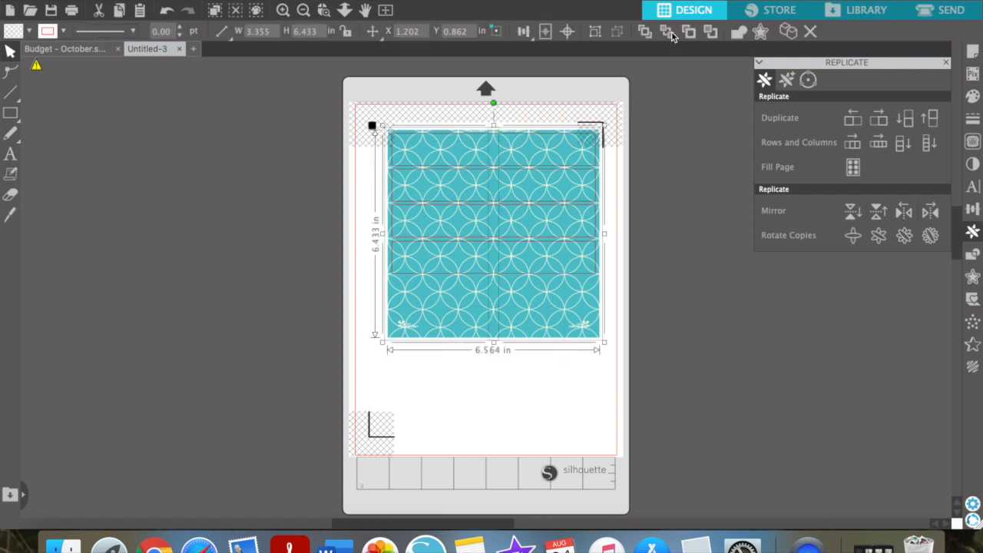
pyautogui.click(595, 33)
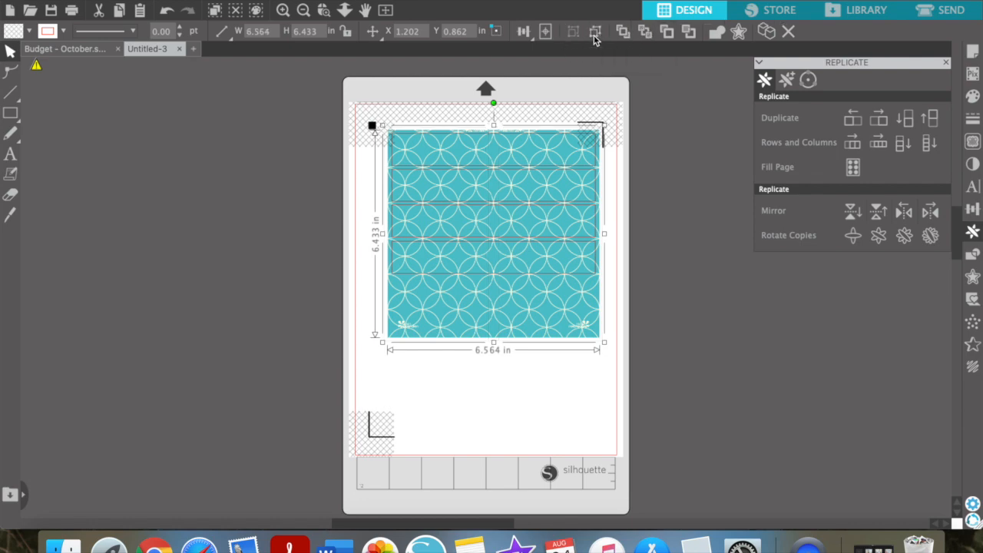
pyautogui.click(500, 376)
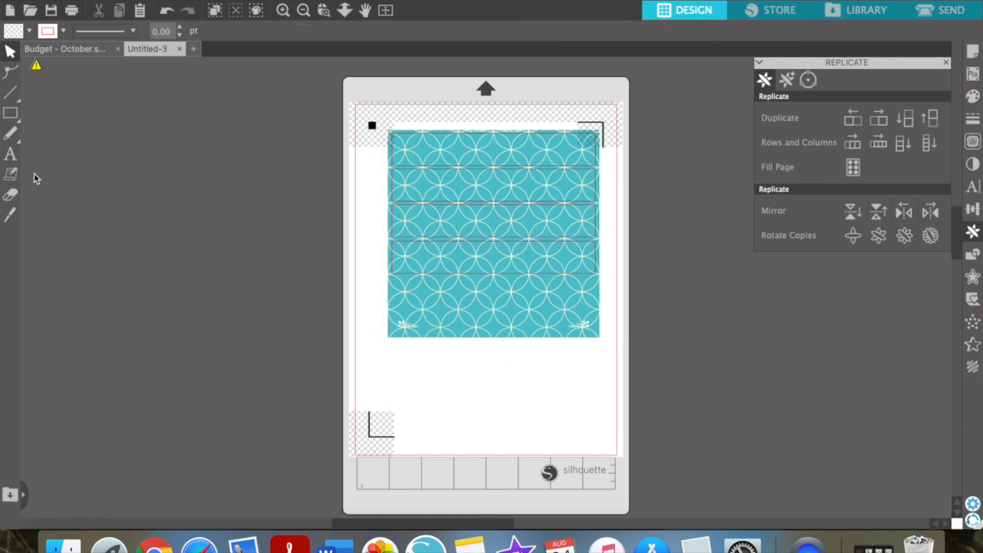
# Copy the thin 6.300 × 0.250 in rectangle from the October budget document into the new one and place it just below the lowest header box
pyautogui.click(97, 52)
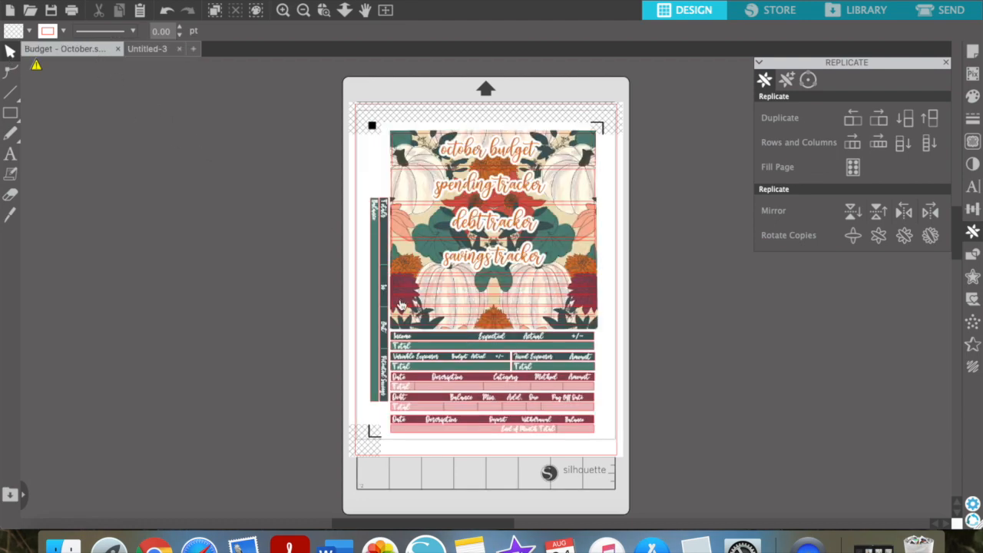
pyautogui.click(588, 291)
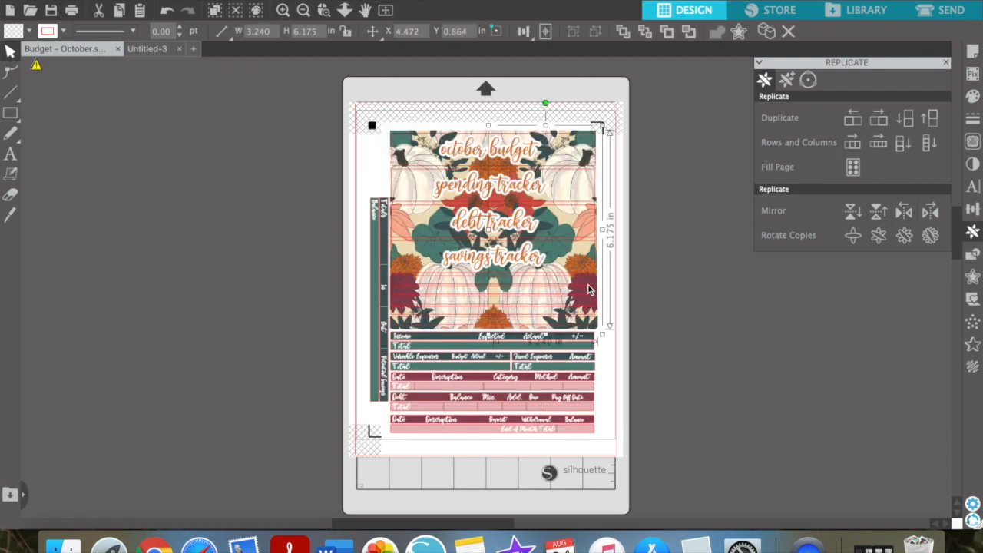
pyautogui.click(498, 288)
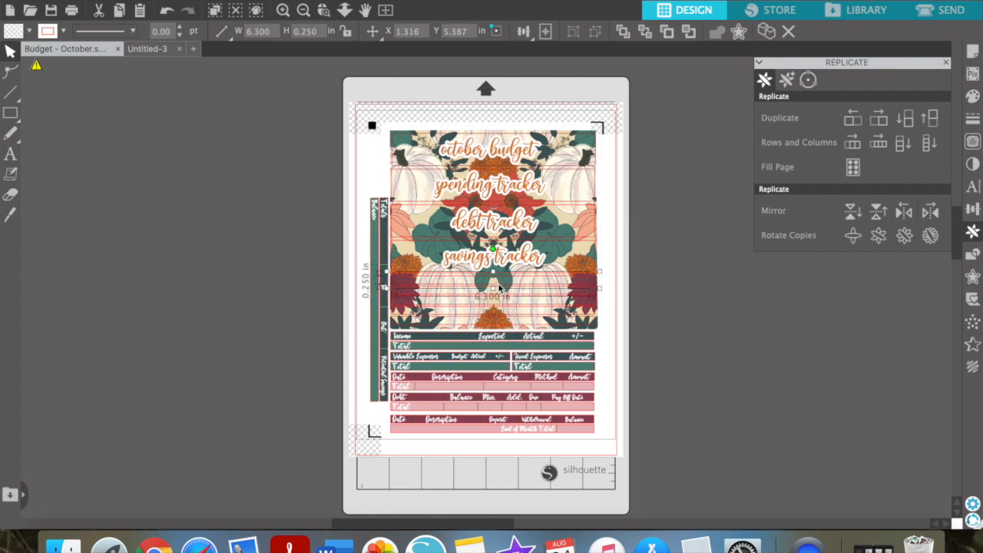
pyautogui.click(151, 49)
pyautogui.press('super+v')
pyautogui.moveTo(607, 315); pyautogui.dragTo(589, 391)
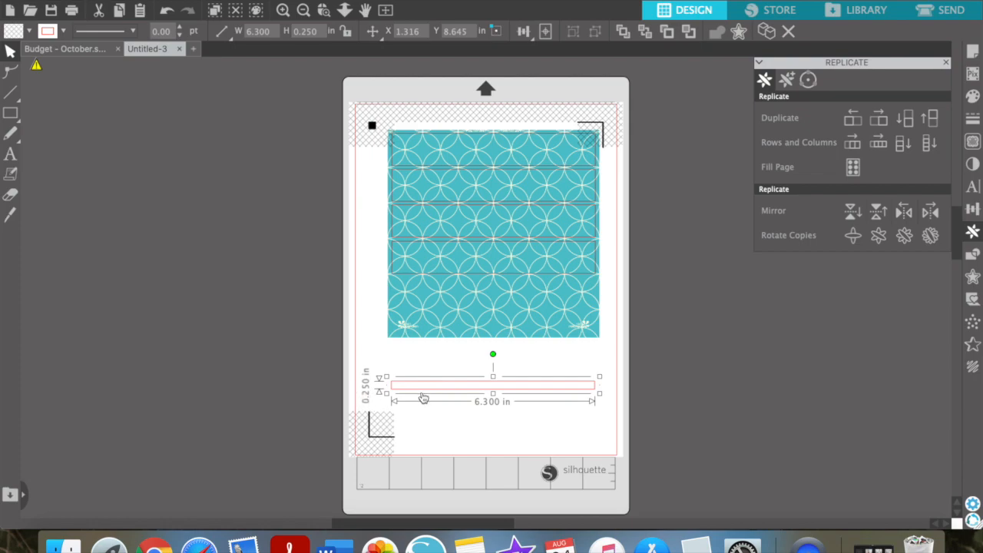
pyautogui.moveTo(422, 396); pyautogui.dragTo(423, 289)
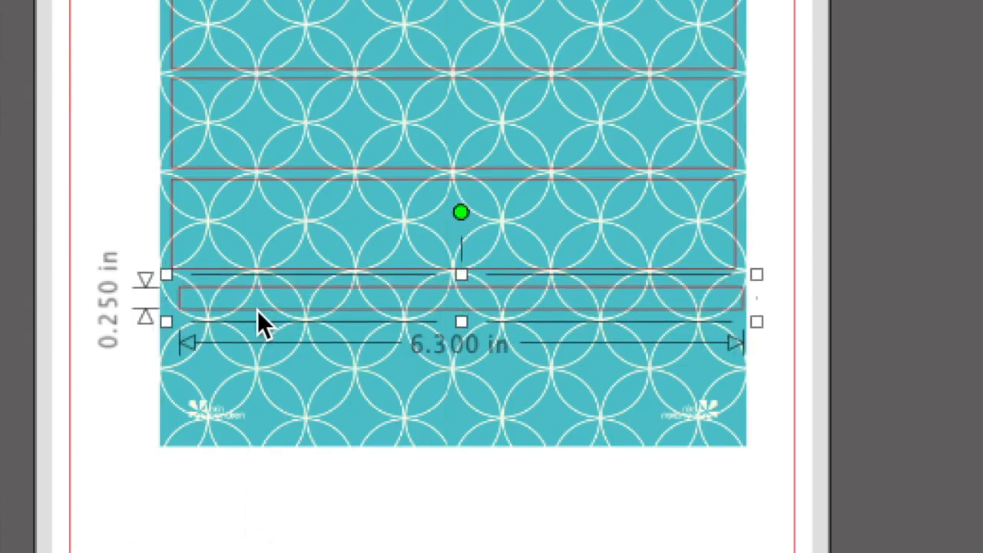
# Duplicate the thin 6.300 × 0.250 in rectangle downward and nudge the copies into a spaced stack of six strips below the header boxes
pyautogui.moveTo(252, 303); pyautogui.dragTo(251, 303)
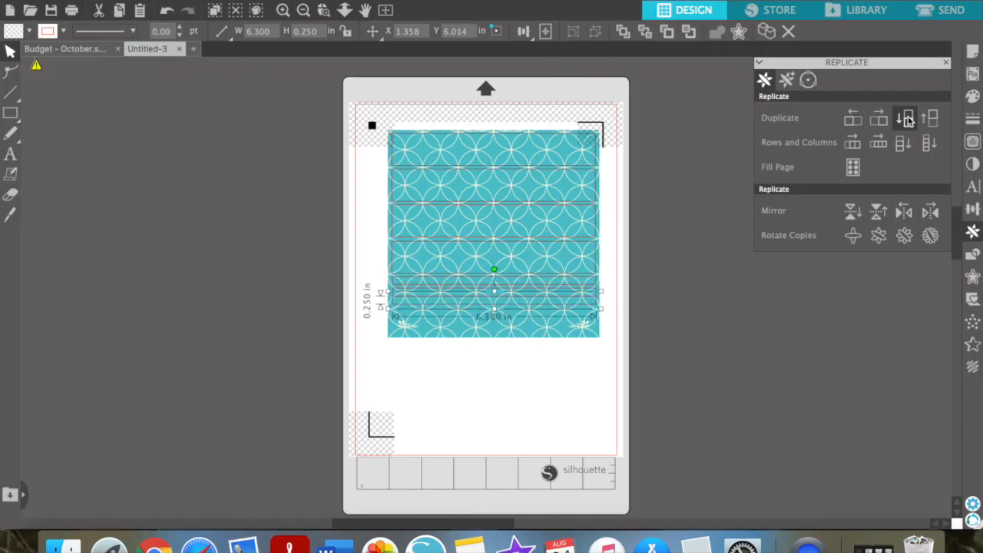
pyautogui.press('Down')
pyautogui.click(908, 121)
pyautogui.press('Down')
pyautogui.click(908, 121)
pyautogui.press('Down')
pyautogui.press('Down')
pyautogui.press('Down')
pyautogui.click(909, 121)
pyautogui.press('Down')
pyautogui.press('Down')
pyautogui.press('Down')
pyautogui.press('Down')
pyautogui.press('Down')
# Enlarge the grouped wallpaper to about 6.713 × 6.579 in so it extends behind the lowest strip
pyautogui.click(598, 330)
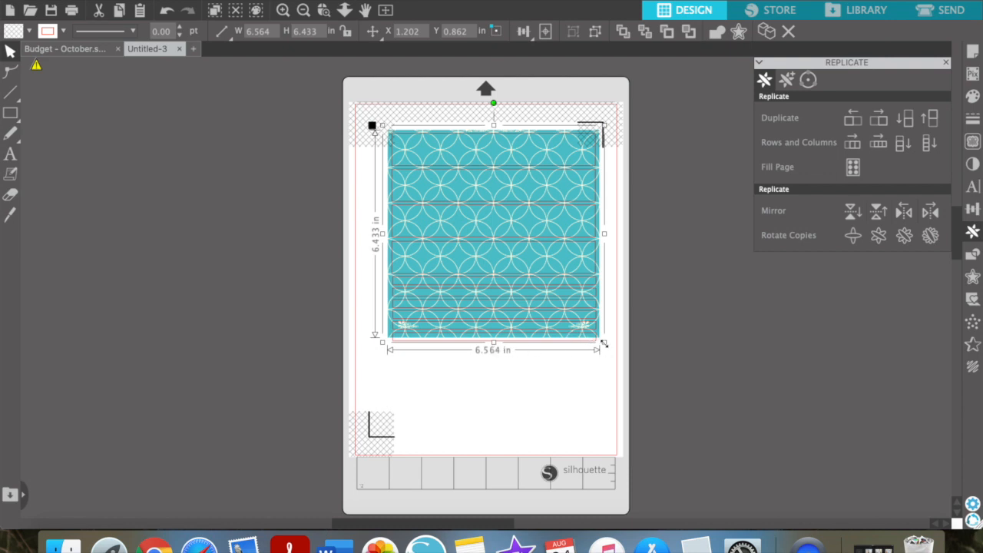
pyautogui.moveTo(604, 348); pyautogui.dragTo(607, 349)
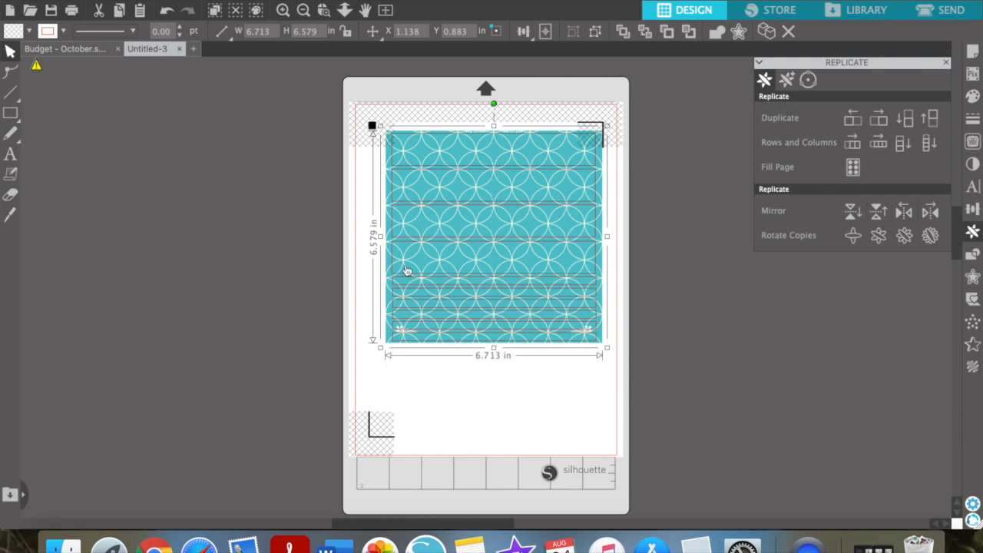
pyautogui.click(290, 254)
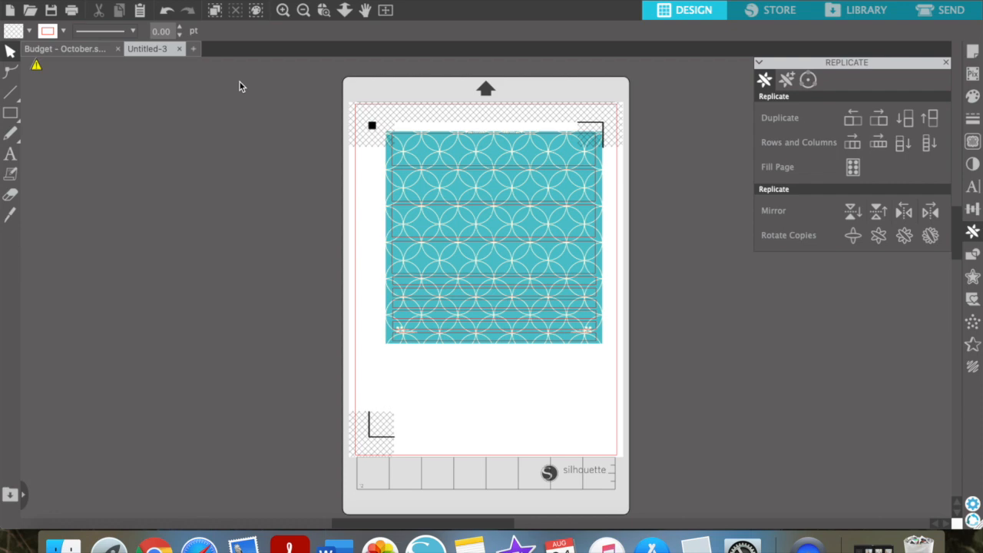
# Check the October budget document, return to the new one, and place the text "november budget" just below the wallpaper
pyautogui.click(96, 50)
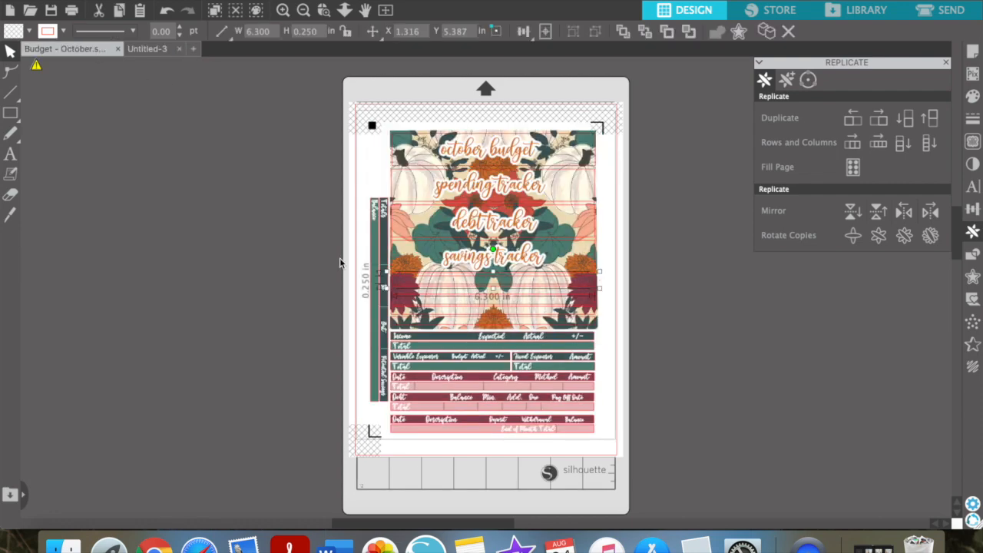
pyautogui.click(615, 311)
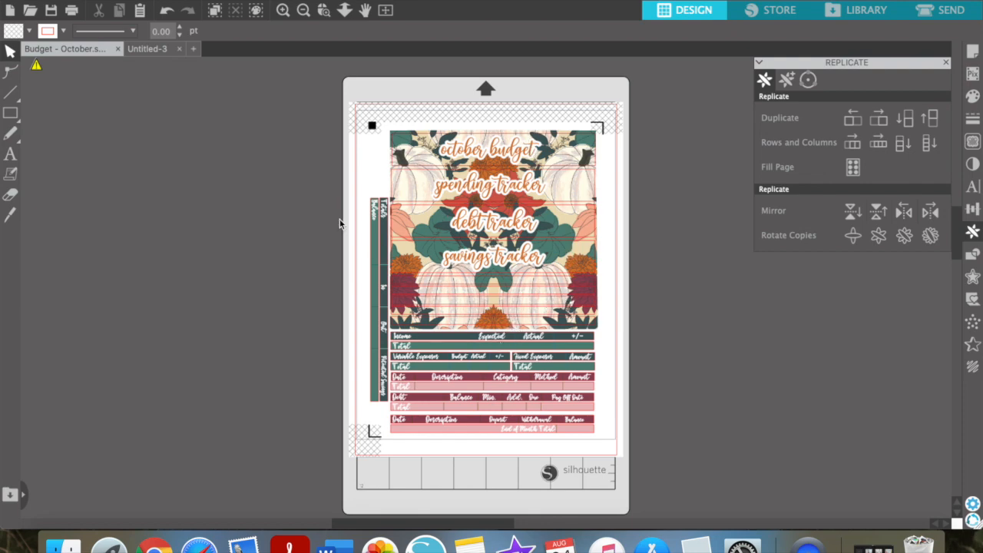
pyautogui.click(150, 49)
pyautogui.moveTo(7, 115)
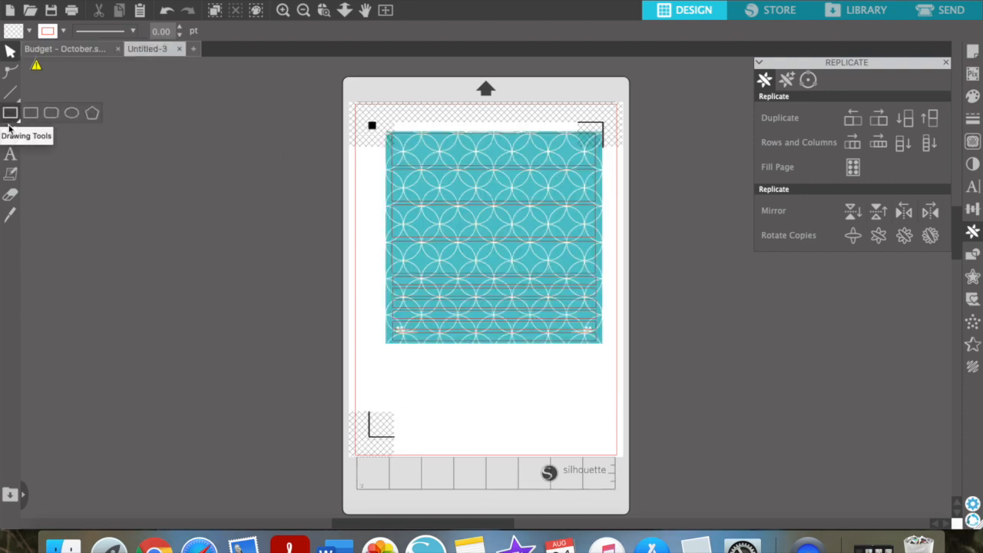
pyautogui.click(10, 155)
pyautogui.click(158, 302)
pyautogui.write('November')
pyautogui.press('BackSpace')
pyautogui.press('BackSpace')
pyautogui.press('BackSpace')
pyautogui.press('BackSpace')
pyautogui.press('BackSpace')
pyautogui.press('BackSpace')
pyautogui.press('BackSpace')
pyautogui.press('BackSpace')
pyautogui.write('november budget')
pyautogui.press('Escape')
pyautogui.moveTo(252, 300); pyautogui.dragTo(477, 393)
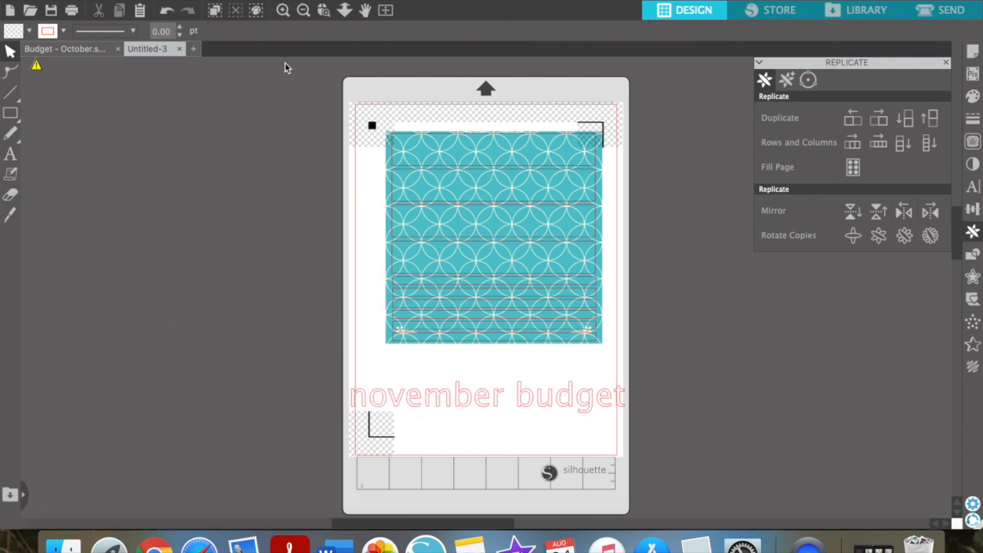
# Change the font of the "november budget" text to jenPlans
pyautogui.moveTo(268, 33); pyautogui.dragTo(168, 33)
pyautogui.write('jen')
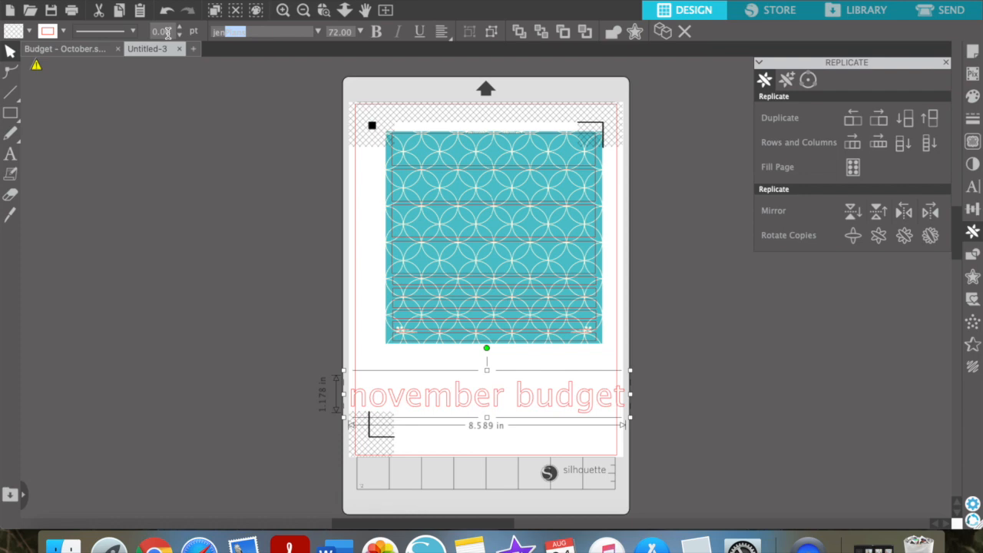
pyautogui.press('Return')
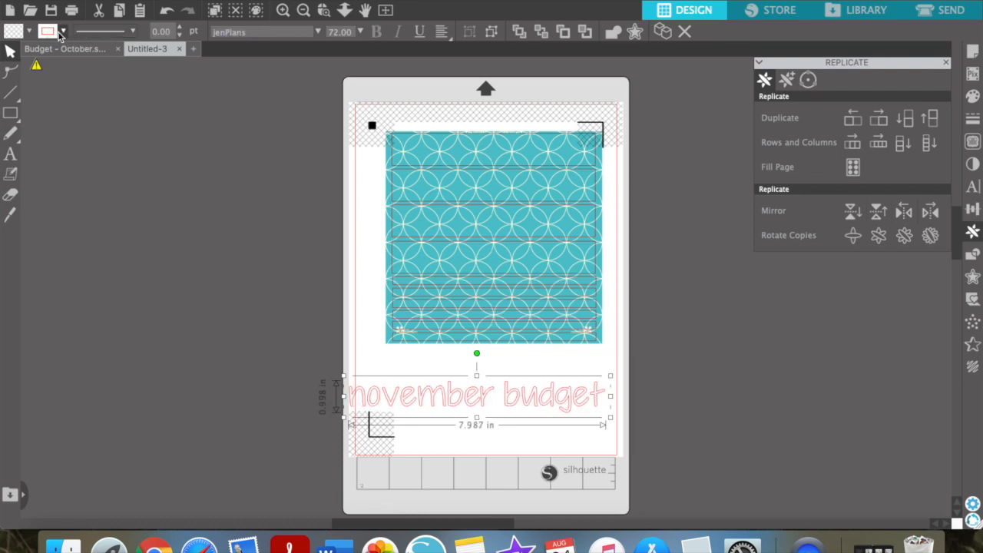
# Set both the line colour and the fill colour of the "november budget" text to white
pyautogui.click(62, 33)
pyautogui.click(68, 83)
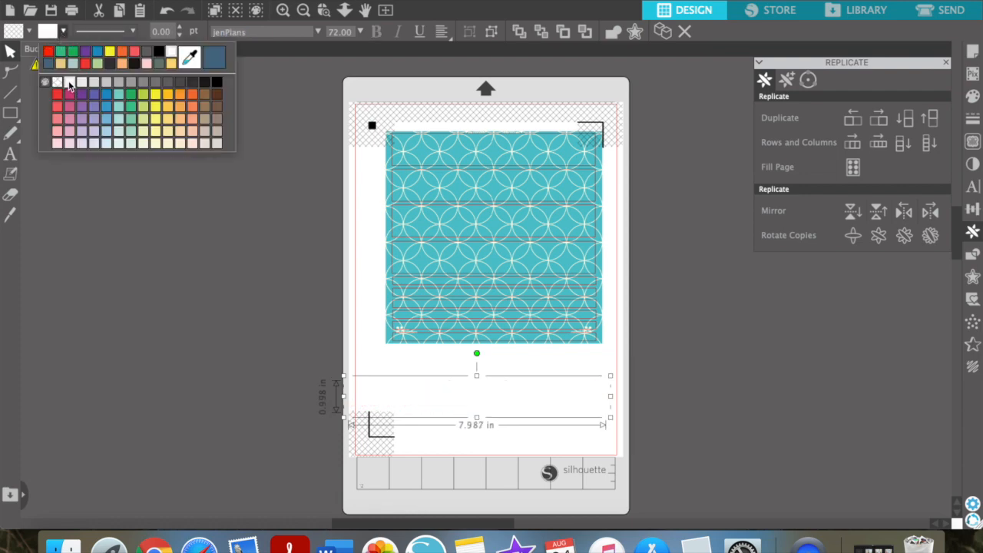
pyautogui.click(29, 31)
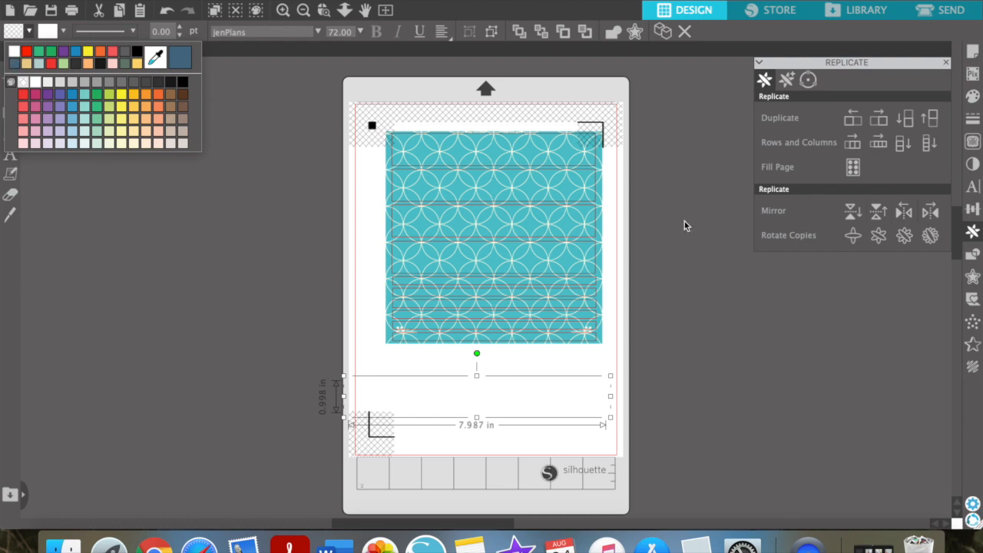
pyautogui.click(14, 54)
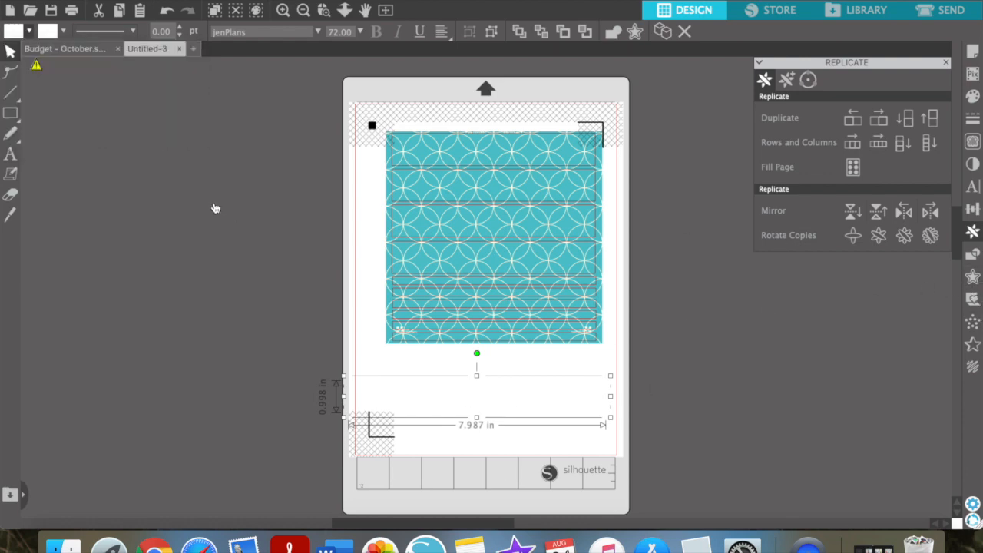
# Sample the wallpaper's teal with the eyedropper and use it as both line and fill colour of the "november budget" text
pyautogui.click(63, 31)
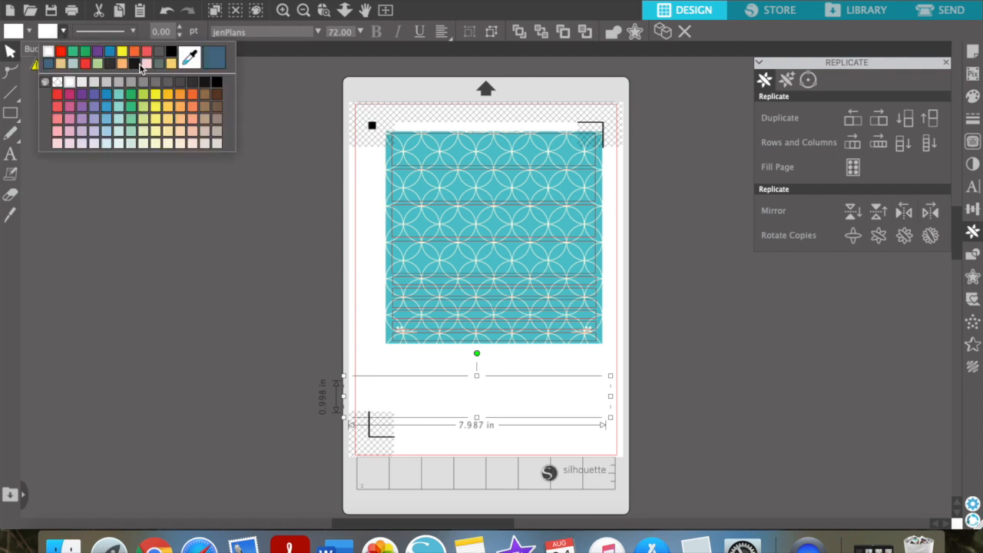
pyautogui.click(197, 65)
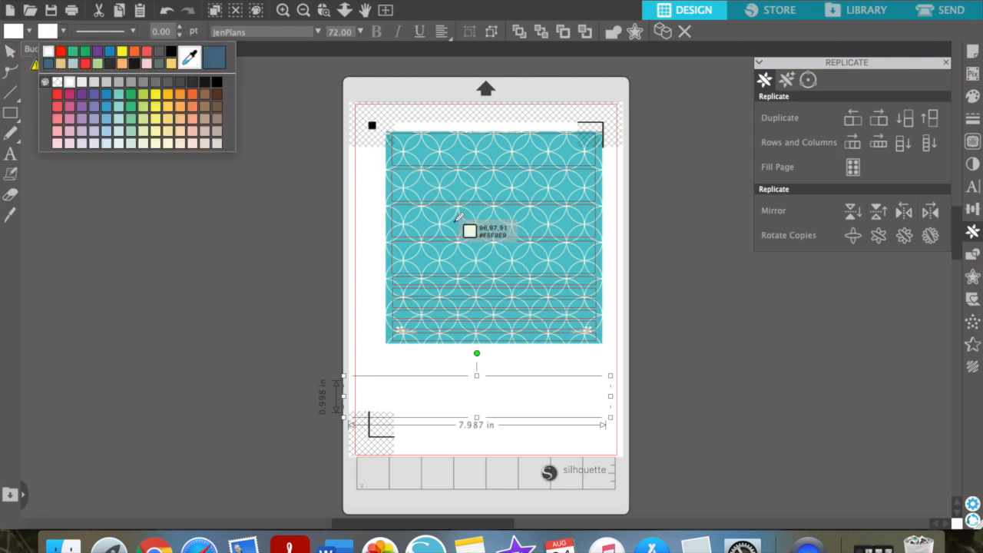
pyautogui.click(459, 217)
pyautogui.click(29, 32)
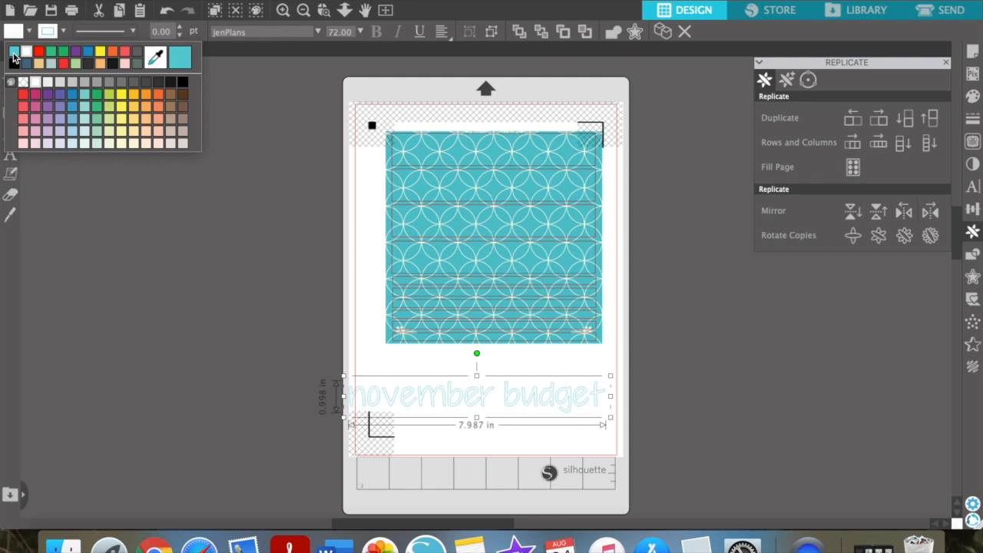
pyautogui.click(14, 55)
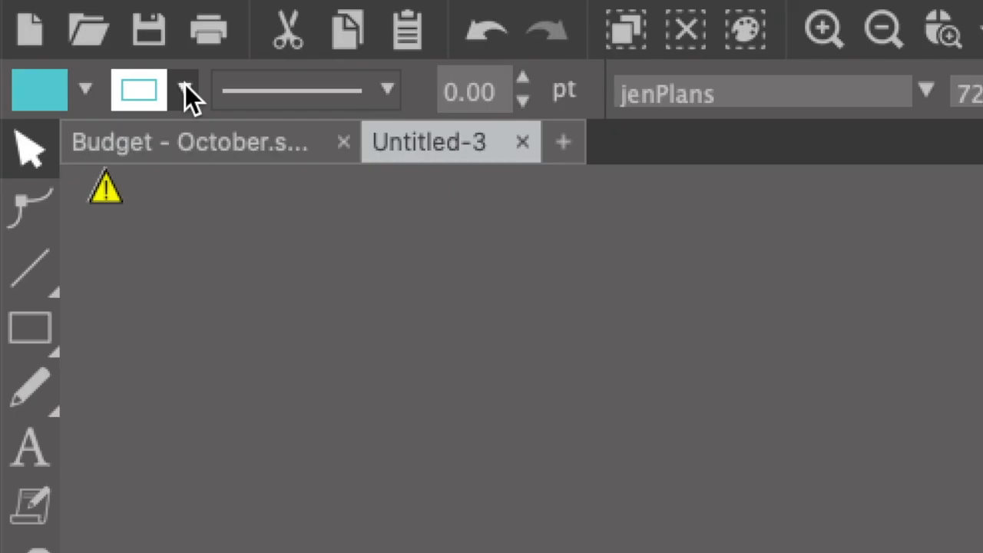
pyautogui.click(185, 88)
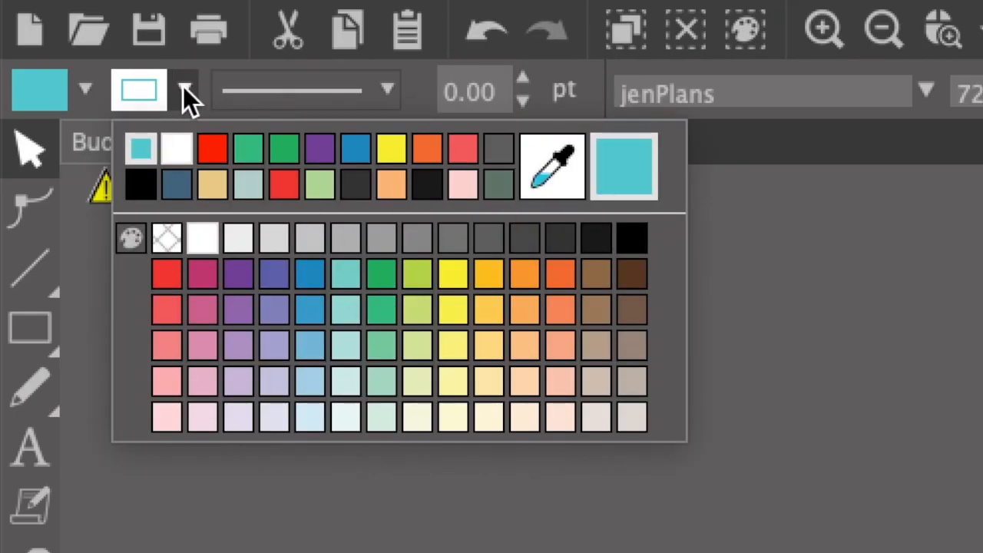
pyautogui.click(545, 176)
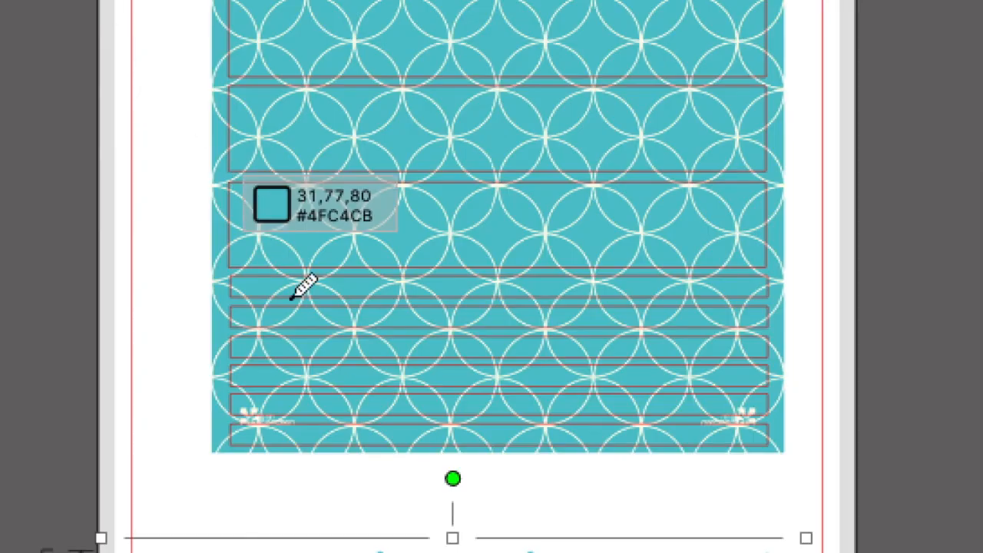
pyautogui.click(410, 231)
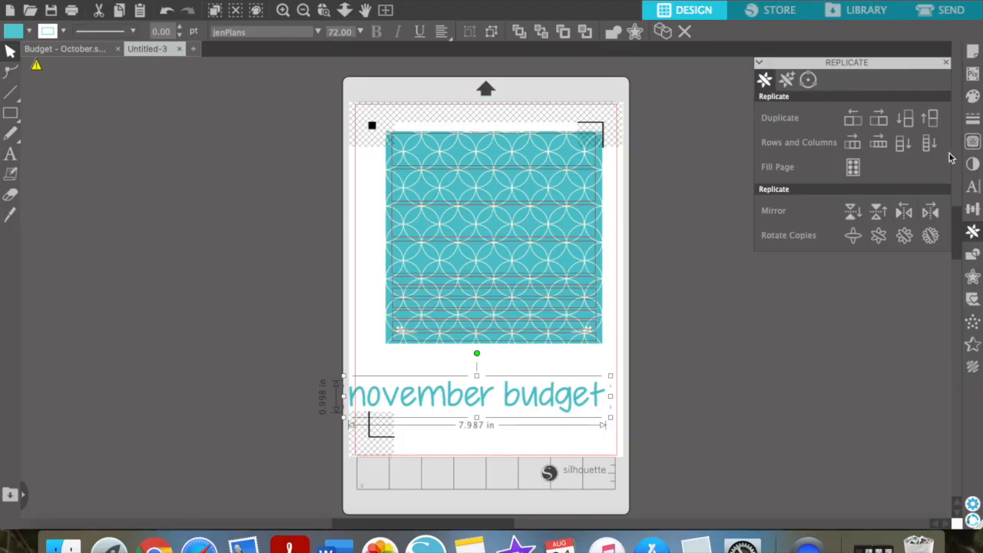
# Apply a 0.100 in offset with rounded corners around the "november budget" text
pyautogui.click(972, 278)
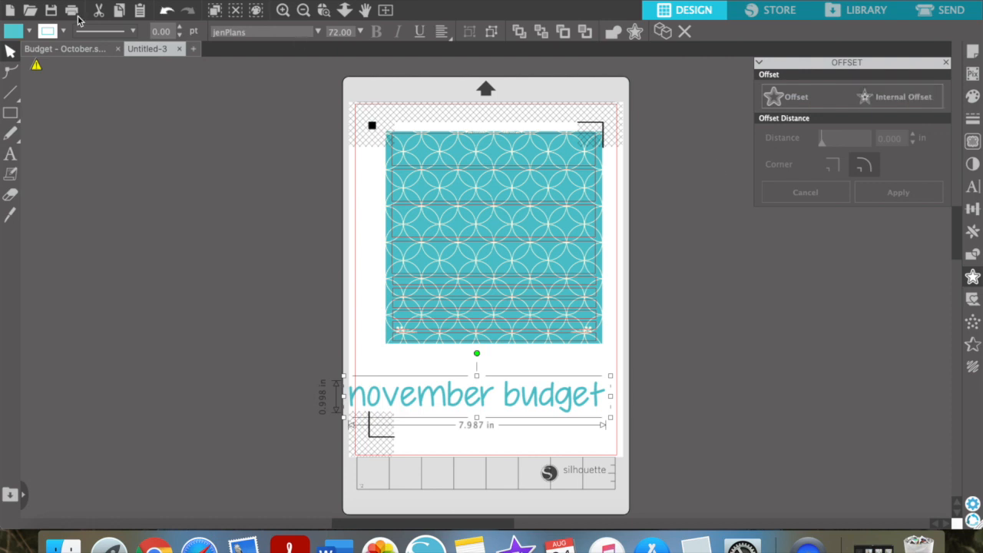
pyautogui.click(29, 30)
pyautogui.click(500, 358)
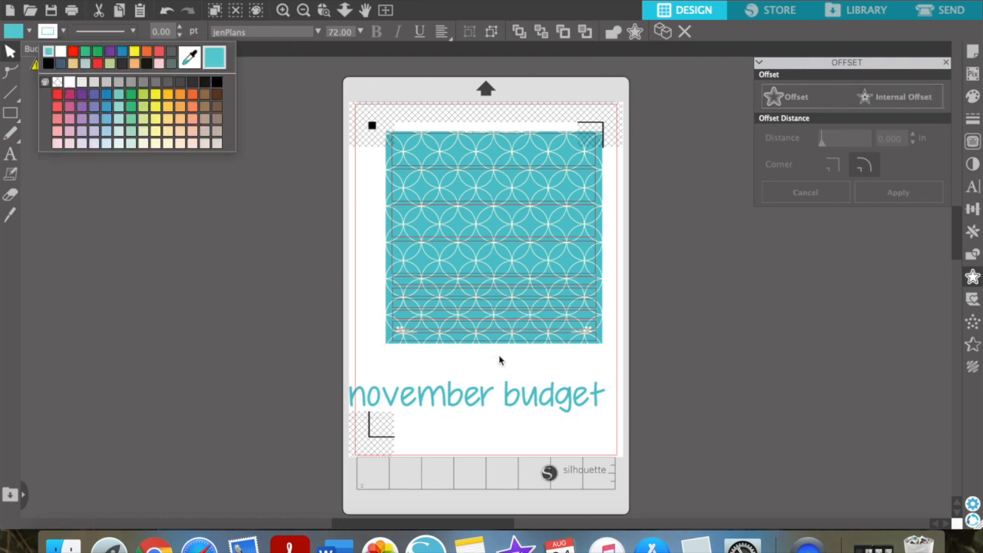
pyautogui.click(513, 402)
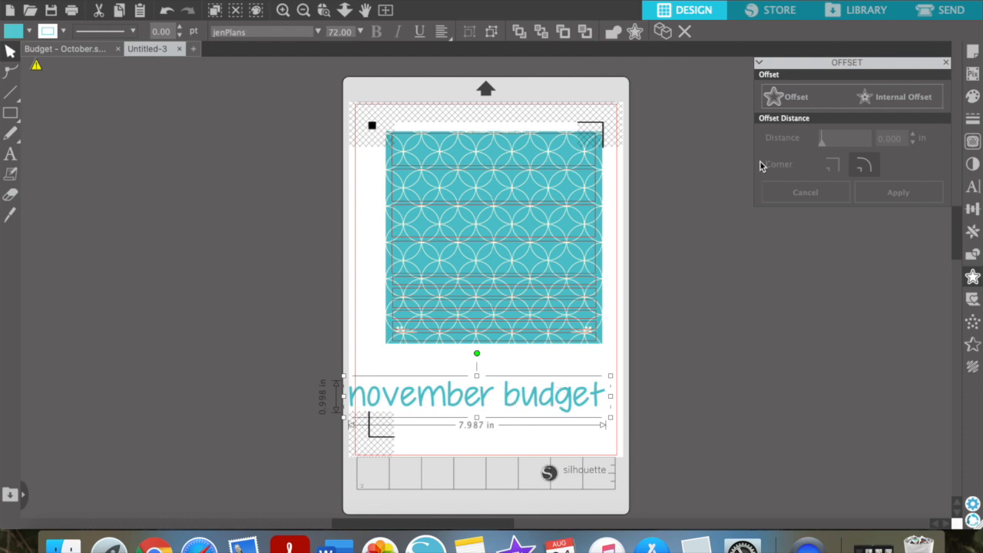
pyautogui.click(792, 100)
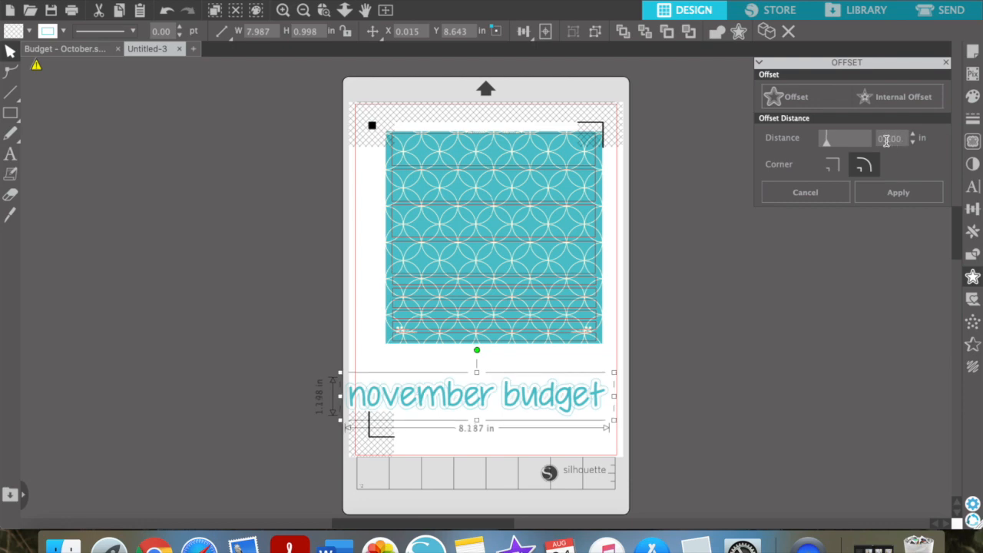
pyautogui.click(896, 192)
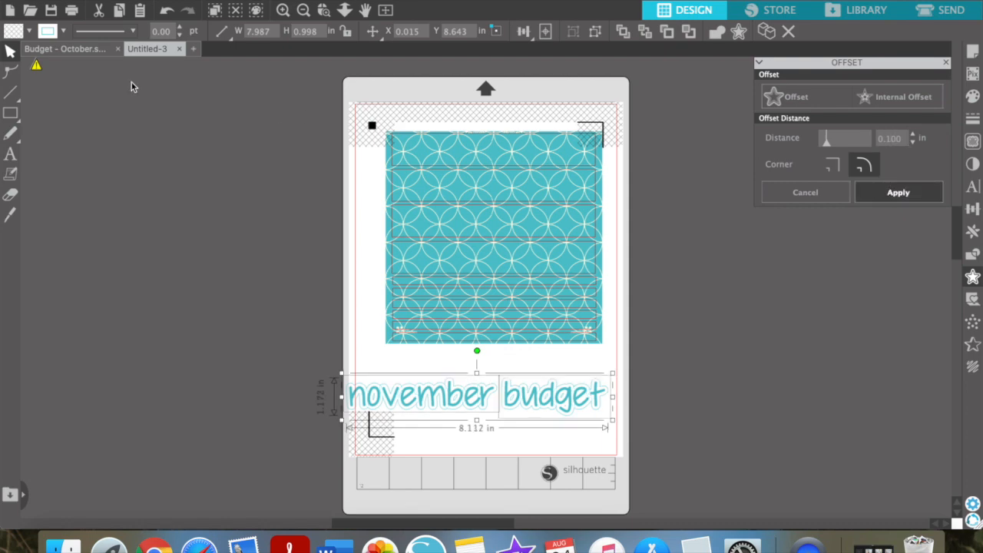
# Set the line and fill colours of the text's offset shapes to white
pyautogui.click(65, 32)
pyautogui.click(61, 52)
pyautogui.click(29, 31)
pyautogui.click(16, 52)
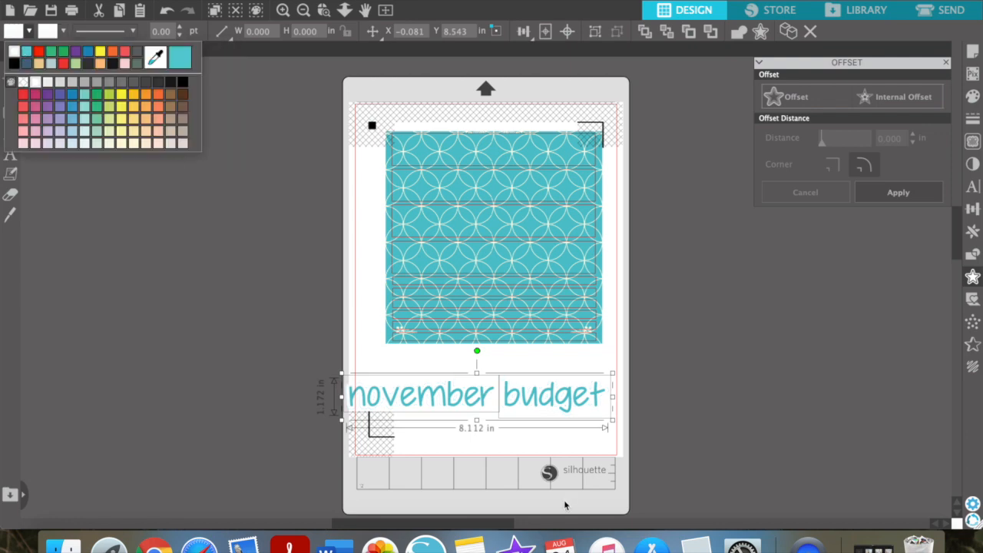
# Try to move the title and its offset into the first header box, shrinking them to about 5.944 × 0.859 in
pyautogui.moveTo(642, 431); pyautogui.dragTo(446, 156)
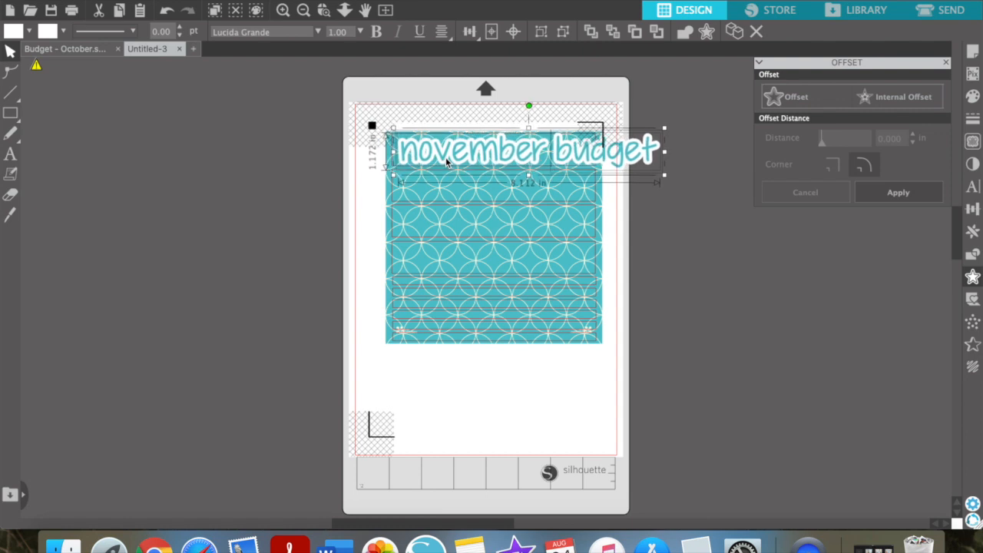
pyautogui.moveTo(665, 174); pyautogui.dragTo(598, 165)
pyautogui.press('Down')
pyautogui.press('Down')
pyautogui.press('Down')
pyautogui.press('Down')
pyautogui.press('Down')
pyautogui.press('Down')
pyautogui.press('Down')
pyautogui.press('Down')
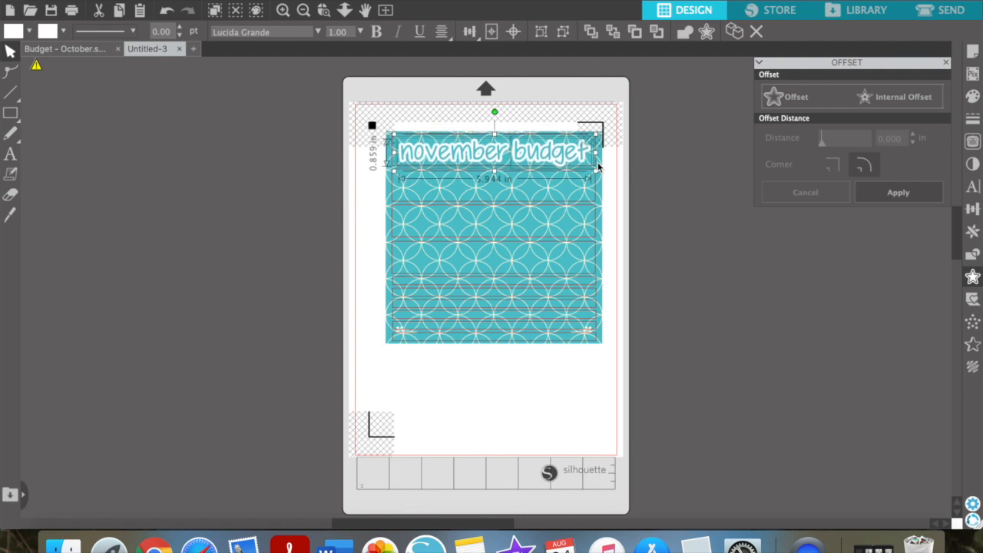
pyautogui.click(458, 156)
pyautogui.moveTo(457, 155); pyautogui.dragTo(442, 398)
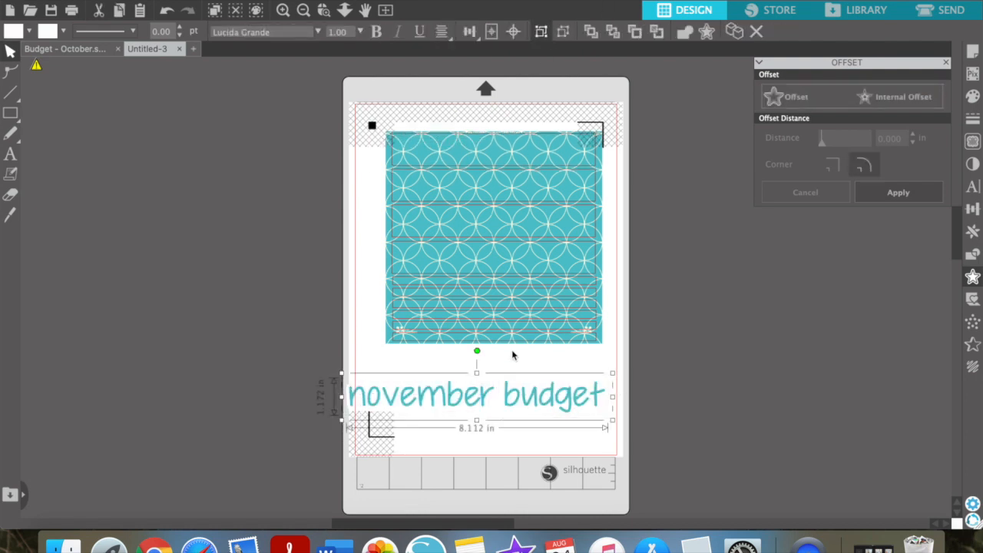
# Move the grouped title into the first header box, scale it to about 5.995 × 0.866 in and nudge it down to Y 1.033 in
pyautogui.moveTo(515, 396); pyautogui.dragTo(566, 150)
pyautogui.moveTo(665, 175); pyautogui.dragTo(598, 167)
pyautogui.press('Down')
pyautogui.press('Down')
pyautogui.press('Down')
pyautogui.press('Down')
pyautogui.press('Down')
pyautogui.press('Down')
pyautogui.press('Down')
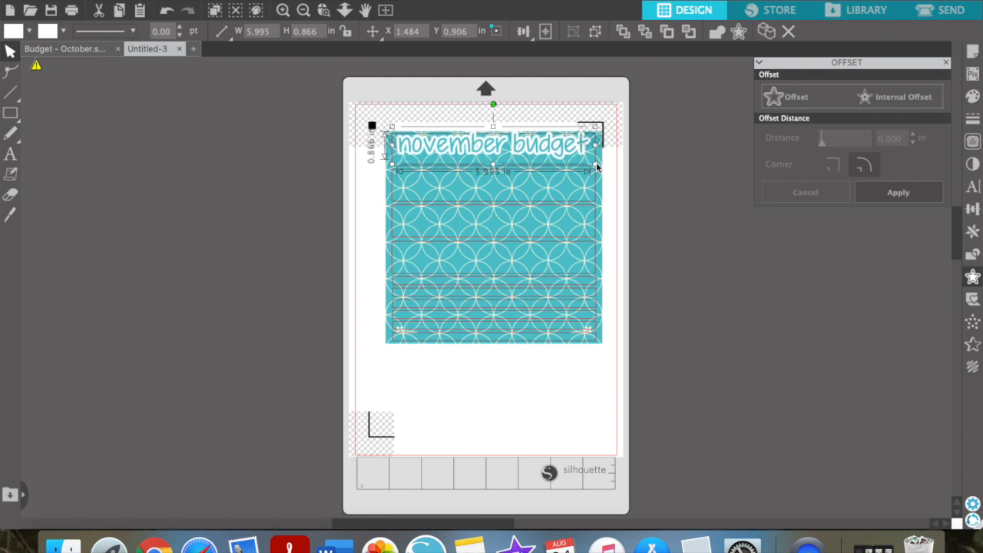
pyautogui.press('Down')
pyautogui.press('Down')
pyautogui.press('Down')
pyautogui.press('Down')
pyautogui.press('Down')
pyautogui.press('Down')
pyautogui.press('Down')
pyautogui.press('Down')
pyautogui.press('Down')
pyautogui.press('Down')
pyautogui.press('Down')
pyautogui.press('Down')
pyautogui.press('Down')
pyautogui.press('Down')
pyautogui.press('Down')
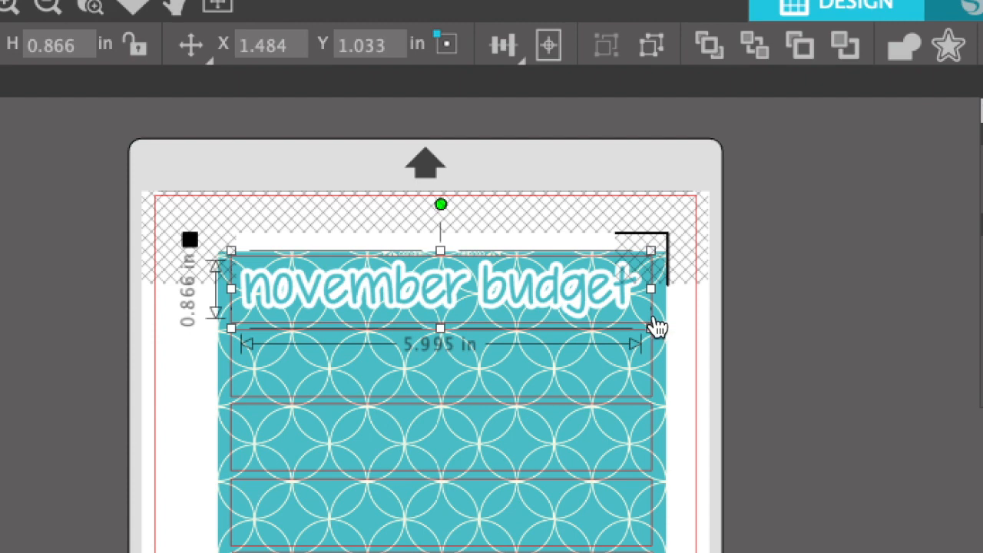
# Select the title together with the first header box and align them horizontally by their centres
pyautogui.moveTo(596, 167); pyautogui.dragTo(597, 166)
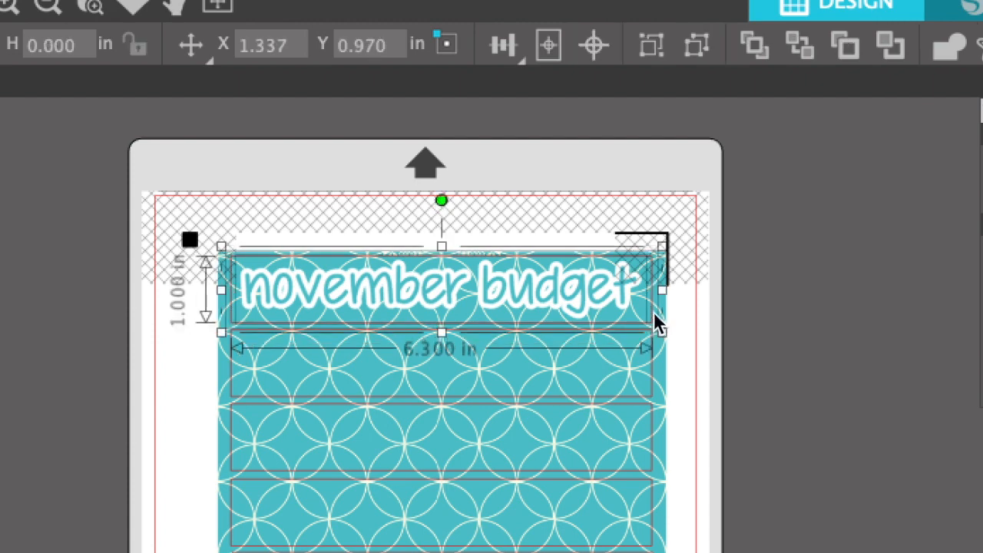
pyautogui.click(512, 54)
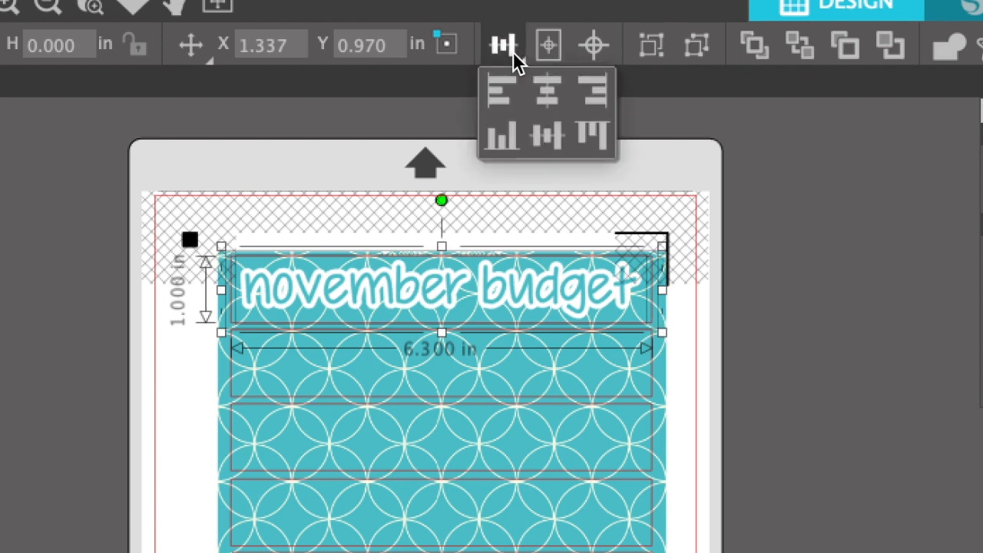
pyautogui.click(546, 96)
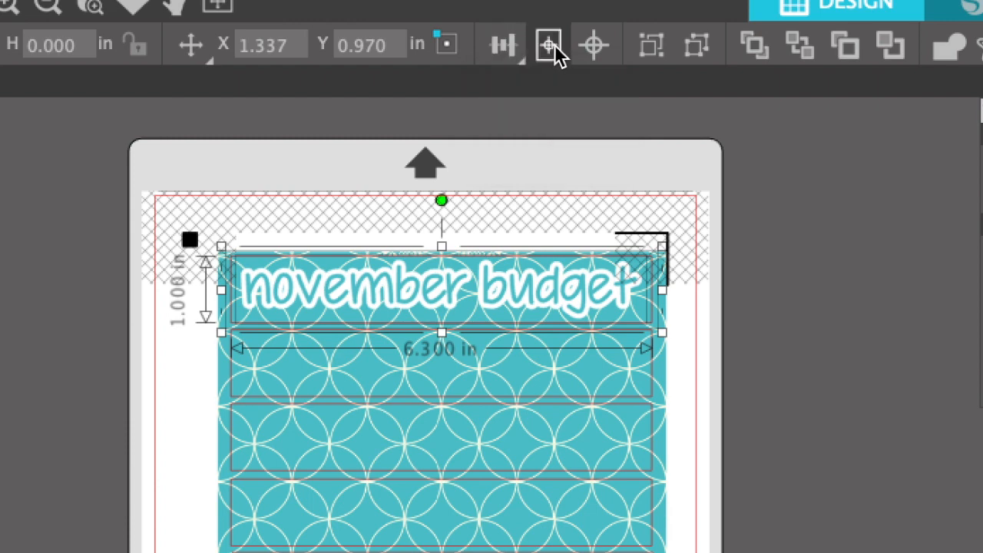
pyautogui.moveTo(500, 60)
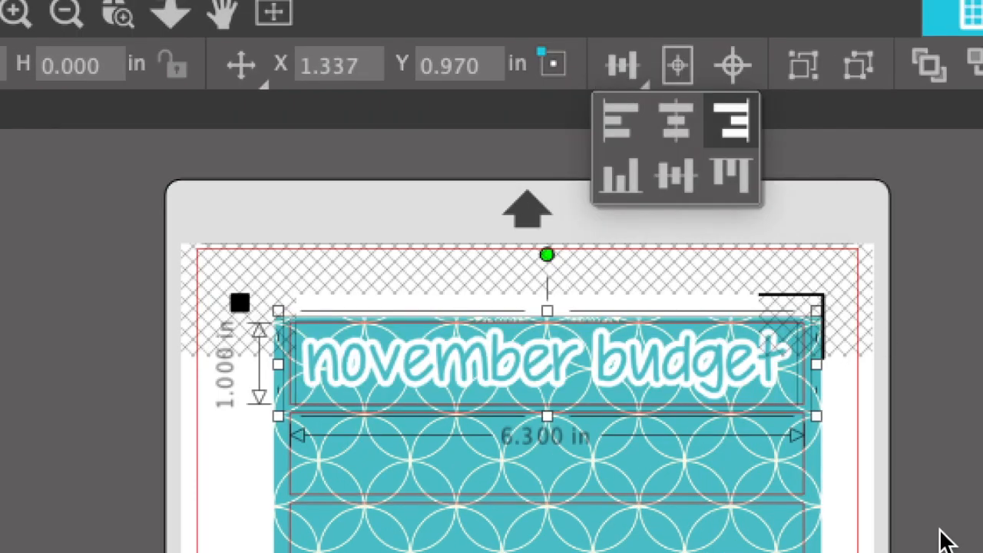
# Select the title together with the first header box and align them vertically by their centres
pyautogui.click(771, 435)
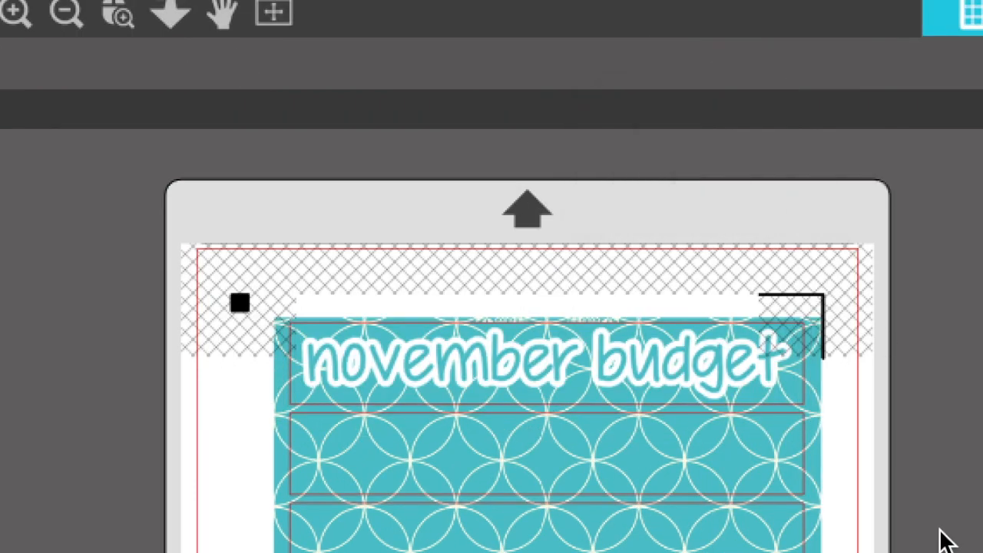
pyautogui.click(720, 377)
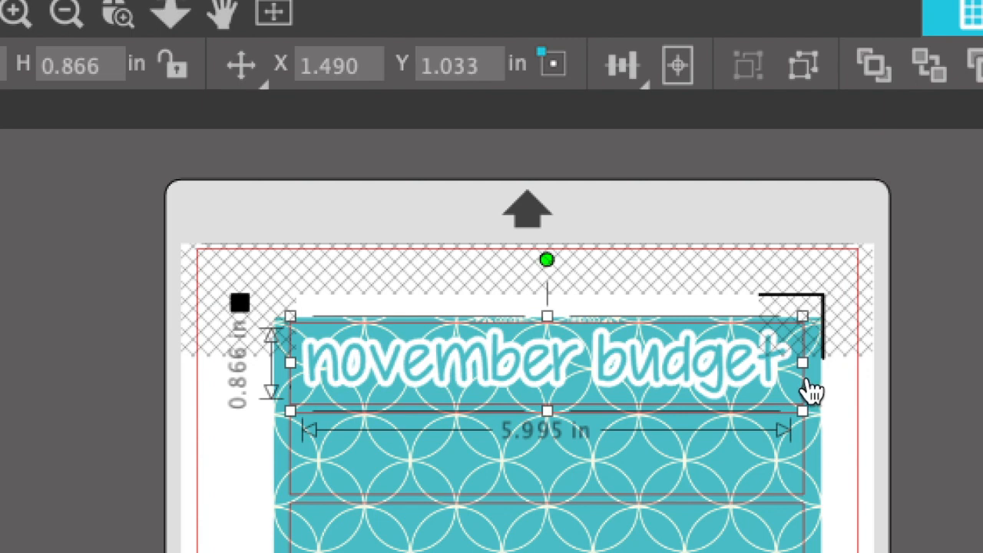
pyautogui.click(812, 388)
pyautogui.click(619, 68)
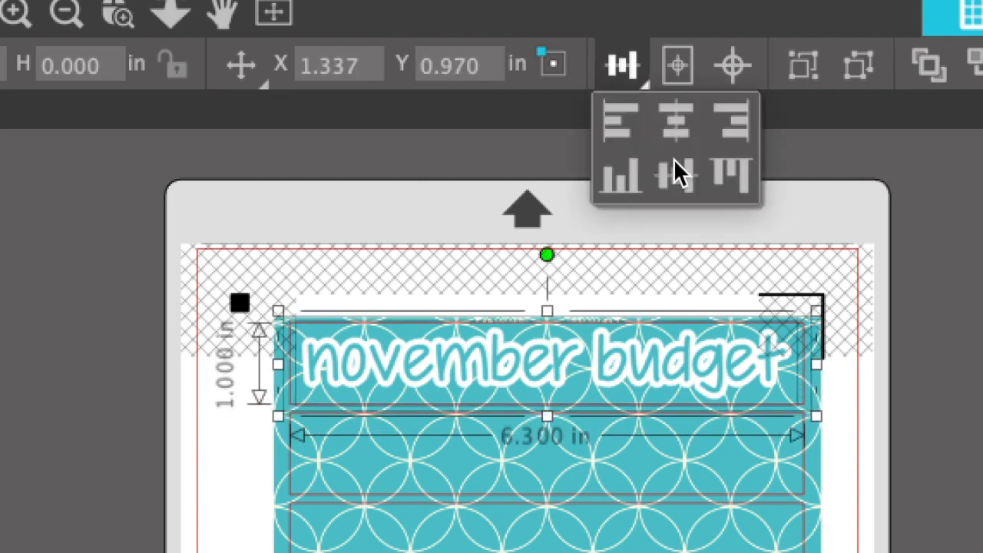
pyautogui.click(681, 197)
pyautogui.click(904, 402)
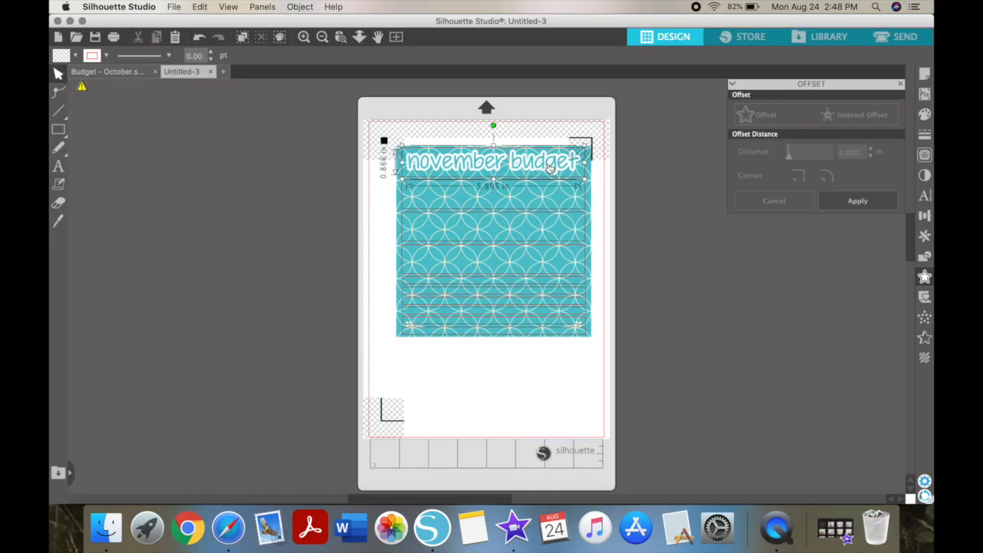
# Place a copy of the november budget title beside the page and ungroup it from its offset shapes
pyautogui.click(704, 379)
pyautogui.moveTo(550, 167); pyautogui.dragTo(769, 301)
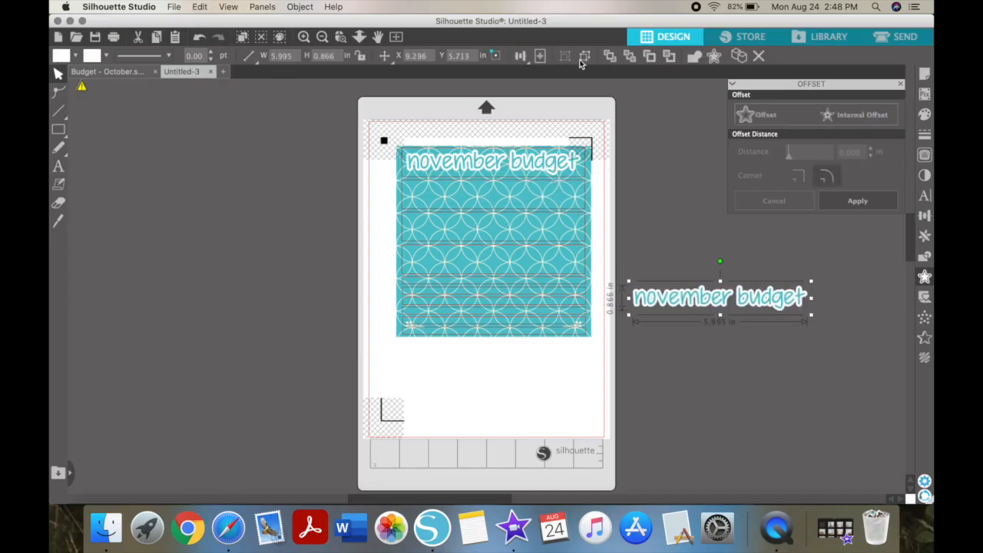
pyautogui.click(663, 226)
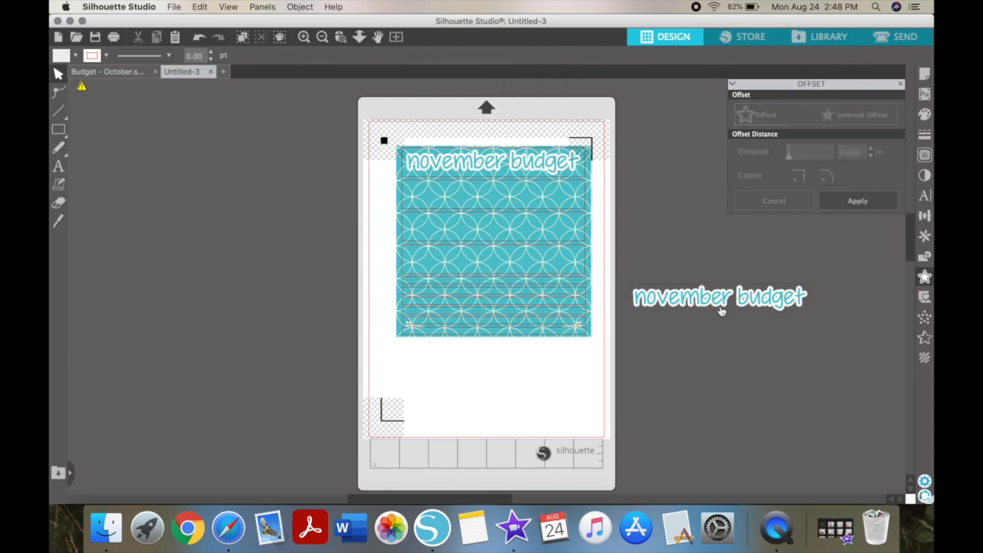
pyautogui.click(721, 311)
pyautogui.click(499, 60)
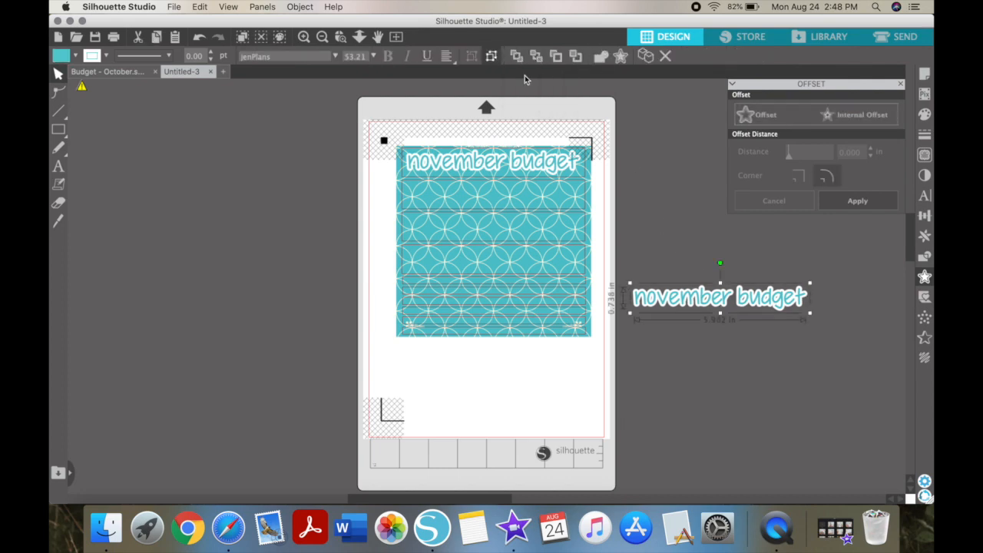
pyautogui.press('super+z')
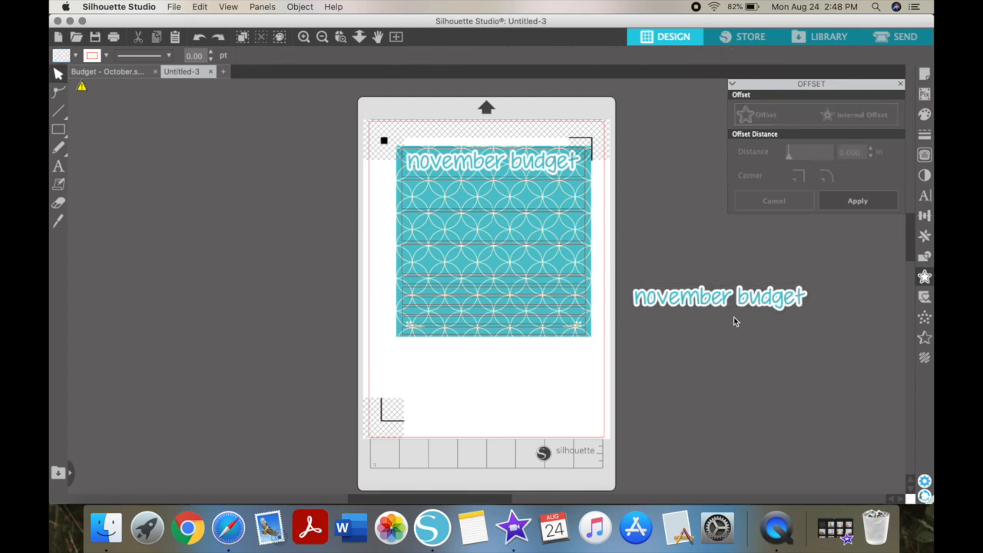
# Delete the white offset shapes behind both words of the copied title
pyautogui.moveTo(724, 308); pyautogui.dragTo(727, 332)
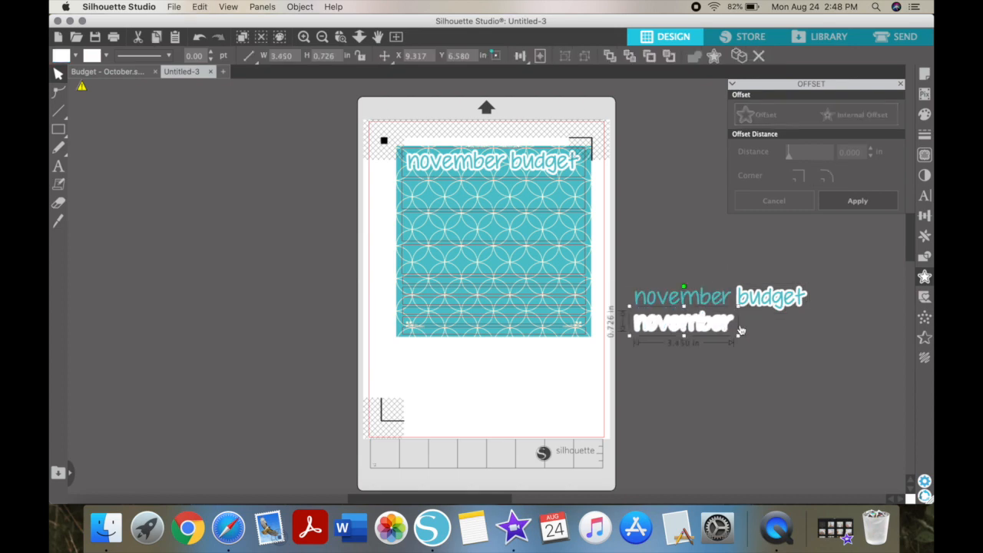
pyautogui.press('Delete')
pyautogui.click(759, 310)
pyautogui.press('Delete')
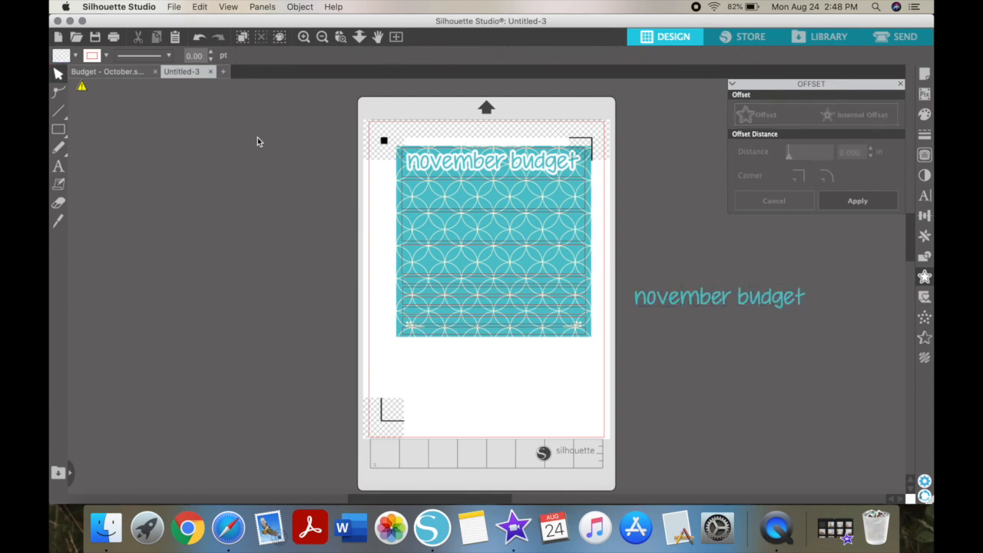
# Change the copied text to "spending tracker", consulting the October budget file for the wording
pyautogui.click(131, 76)
pyautogui.click(188, 72)
pyautogui.doubleClick(792, 308)
pyautogui.moveTo(801, 306); pyautogui.dragTo(617, 306)
pyautogui.write('spending tracker')
pyautogui.click(643, 323)
pyautogui.click(131, 75)
pyautogui.click(171, 73)
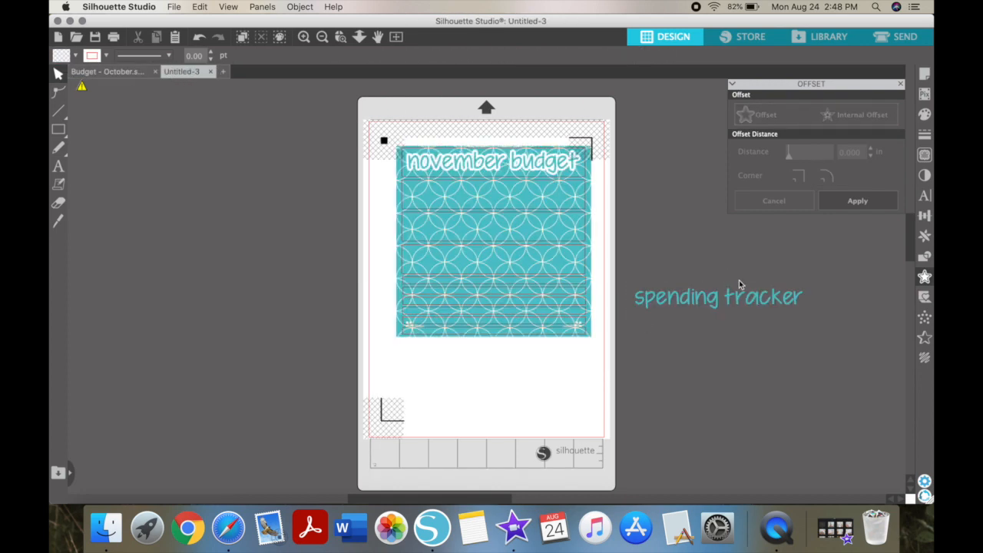
# Duplicate the spending tracker text below itself and reword the copy as "debt tracker"
pyautogui.click(733, 305)
pyautogui.press('super+c')
pyautogui.press('super+v')
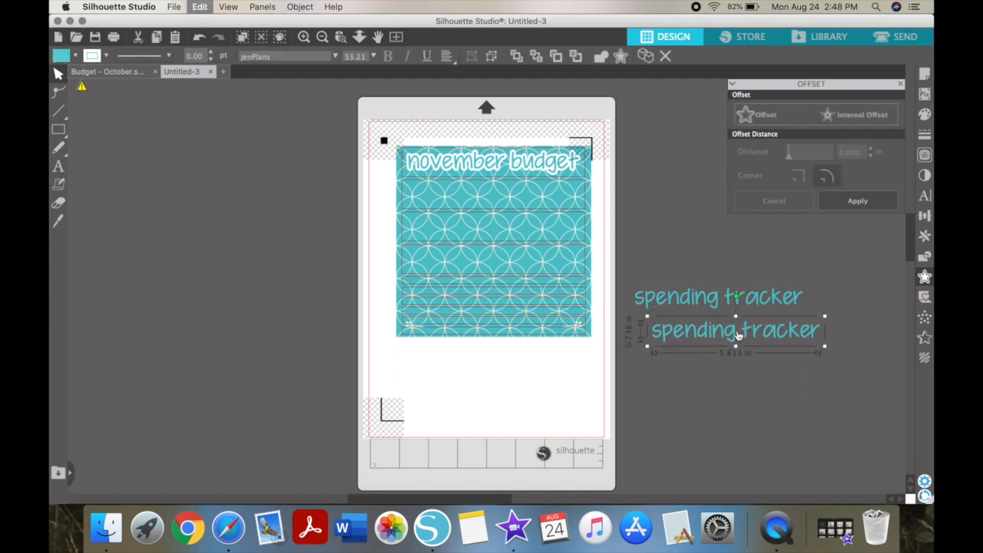
pyautogui.doubleClick(738, 336)
pyautogui.press('BackSpace')
pyautogui.press('BackSpace')
pyautogui.press('BackSpace')
pyautogui.press('BackSpace')
pyautogui.press('BackSpace')
pyautogui.press('BackSpace')
pyautogui.press('BackSpace')
pyautogui.press('BackSpace')
pyautogui.write('debt')
pyautogui.press('Escape')
# Duplicate the debt tracker text, reword the copy as "savings tracker" and place it beneath the other two texts
pyautogui.press('super+c')
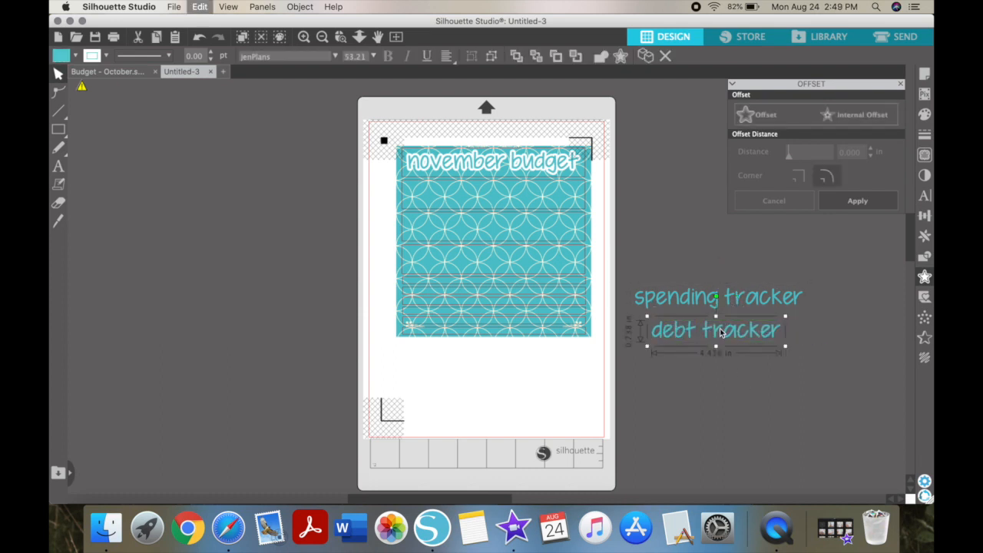
pyautogui.press('super+v')
pyautogui.doubleClick(715, 362)
pyautogui.press('BackSpace')
pyautogui.press('BackSpace')
pyautogui.press('BackSpace')
pyautogui.press('Delete')
pyautogui.write('savings')
pyautogui.press('Escape')
pyautogui.click(694, 357)
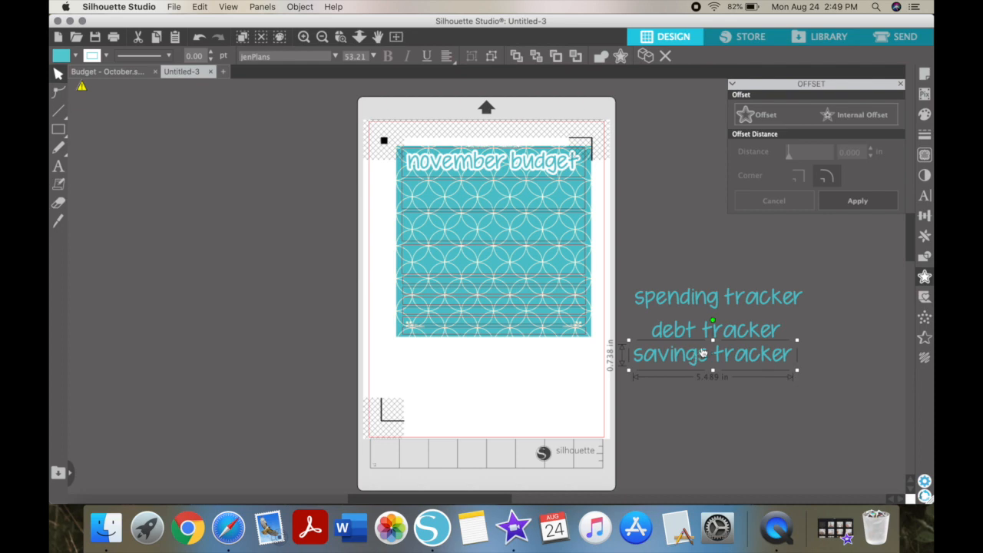
pyautogui.moveTo(700, 358); pyautogui.dragTo(701, 364)
# Apply a 0.1 in offset with rounded corners to the three tracker texts together
pyautogui.moveTo(750, 407); pyautogui.dragTo(651, 284)
pyautogui.click(770, 113)
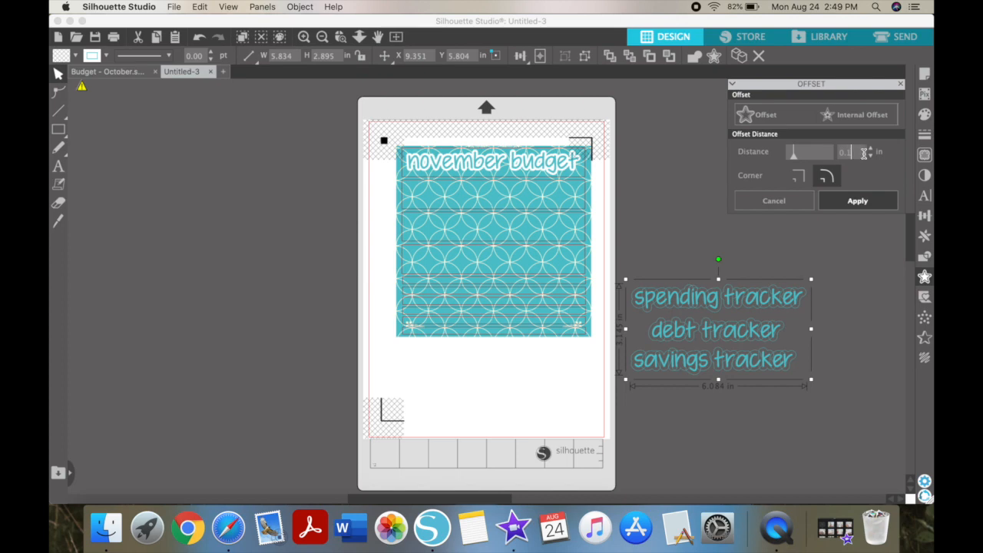
pyautogui.click(862, 202)
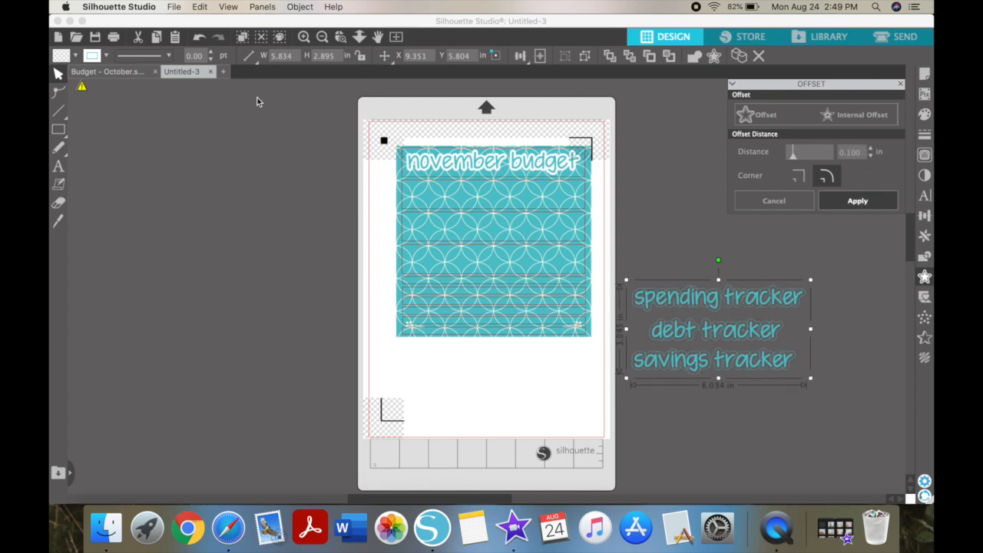
# Set the line and fill colours of the three tracker texts' offset shapes to white
pyautogui.click(105, 55)
pyautogui.click(93, 75)
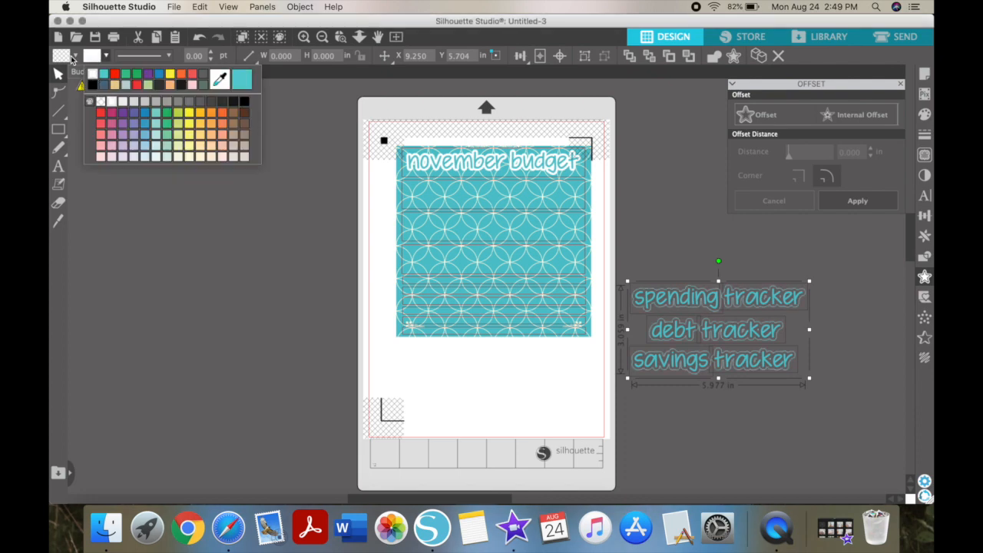
pyautogui.click(75, 56)
pyautogui.click(63, 75)
pyautogui.click(680, 406)
# Group each of the three tracker texts with its own white offset shapes
pyautogui.click(657, 299)
pyautogui.click(661, 274)
pyautogui.click(739, 302)
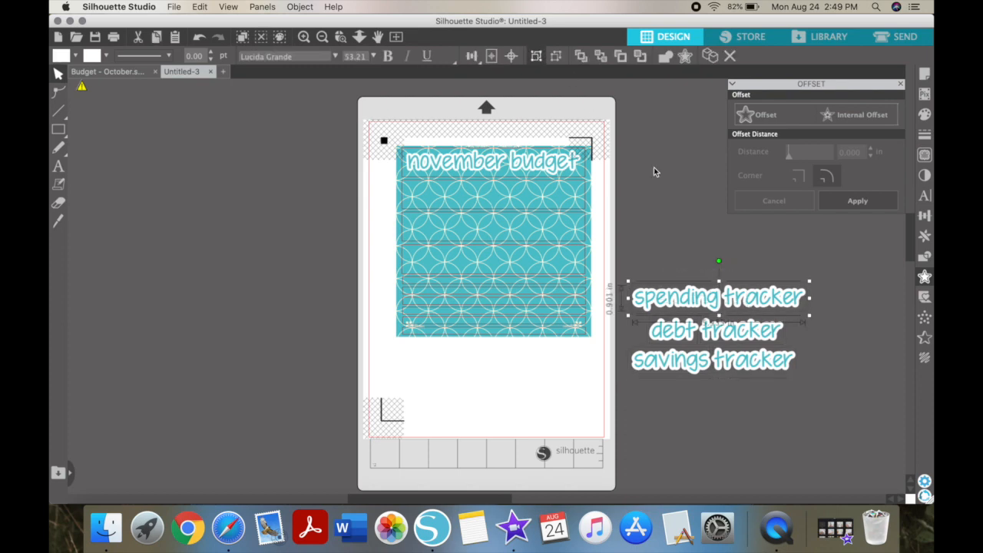
pyautogui.click(768, 330)
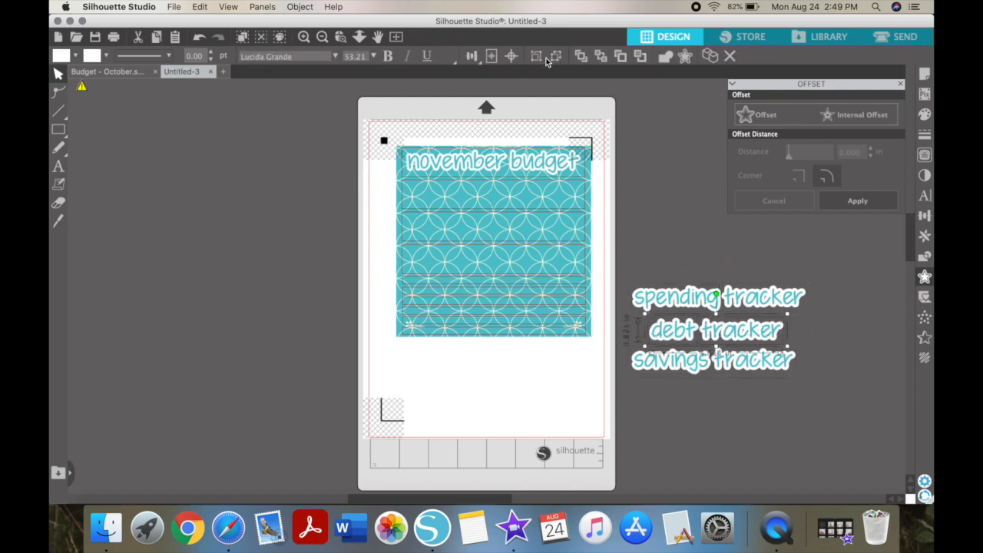
pyautogui.click(667, 363)
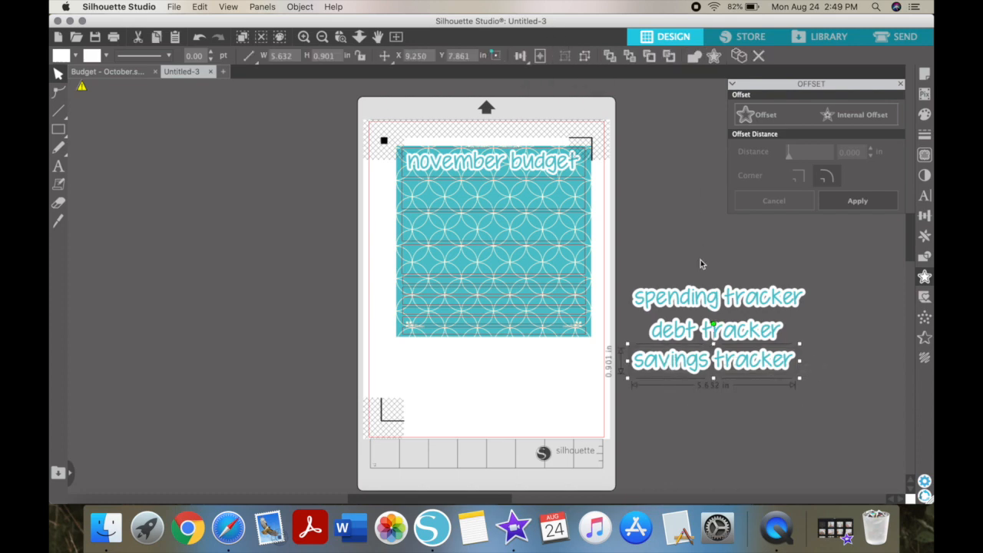
# Move the spending tracker title into the second header box and centre it there horizontally and vertically
pyautogui.moveTo(695, 297); pyautogui.dragTo(479, 203)
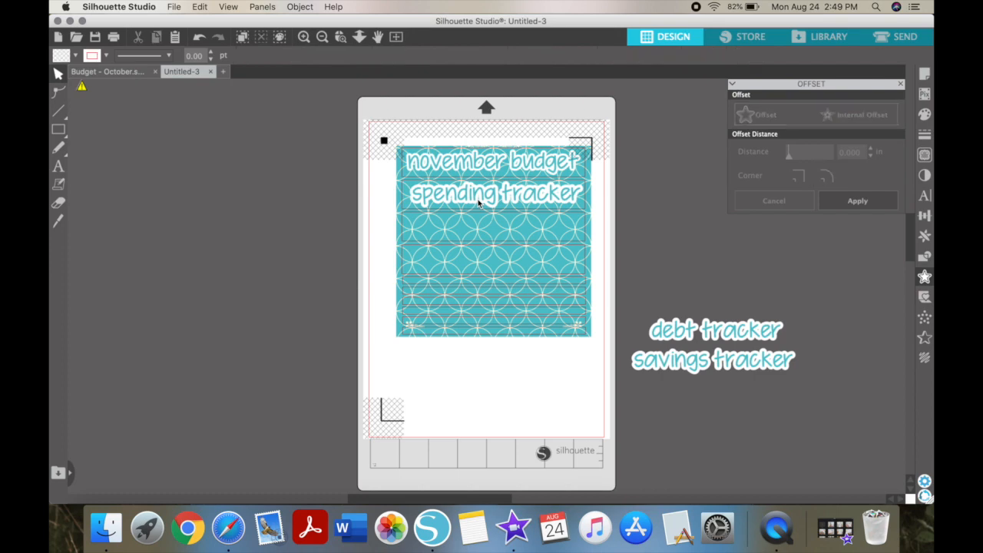
pyautogui.click(480, 198)
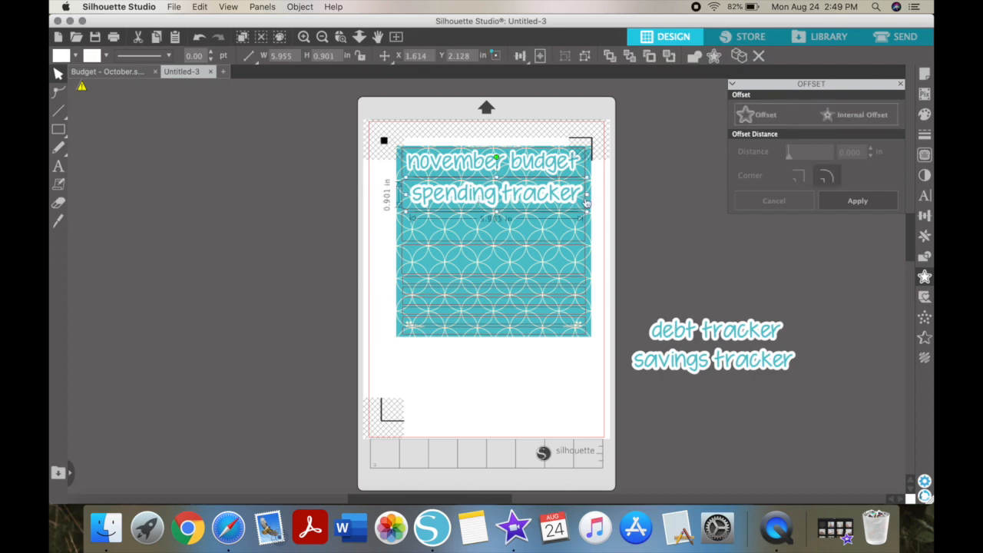
pyautogui.keyDown('shift'); pyautogui.click(586, 203); pyautogui.keyUp('shift')
pyautogui.click(526, 59)
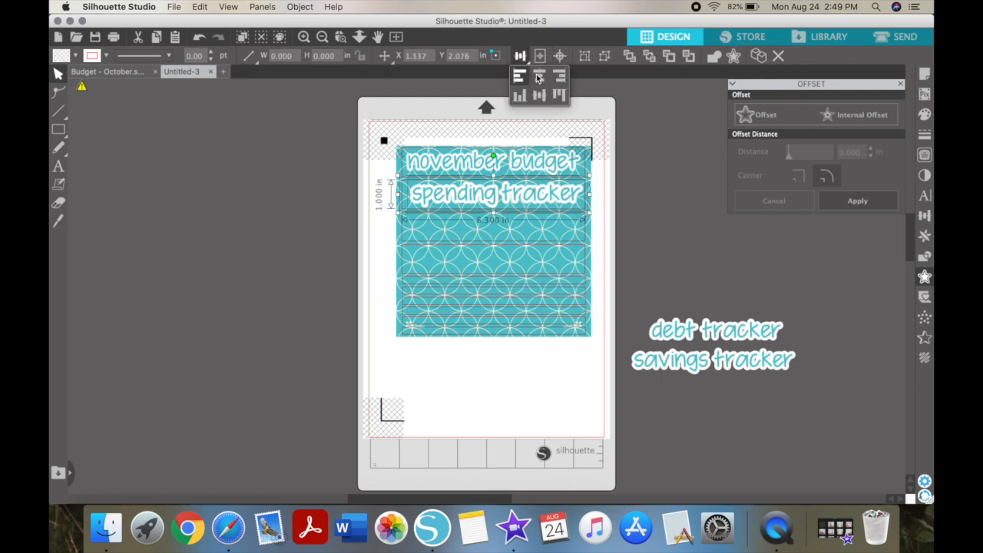
pyautogui.click(540, 77)
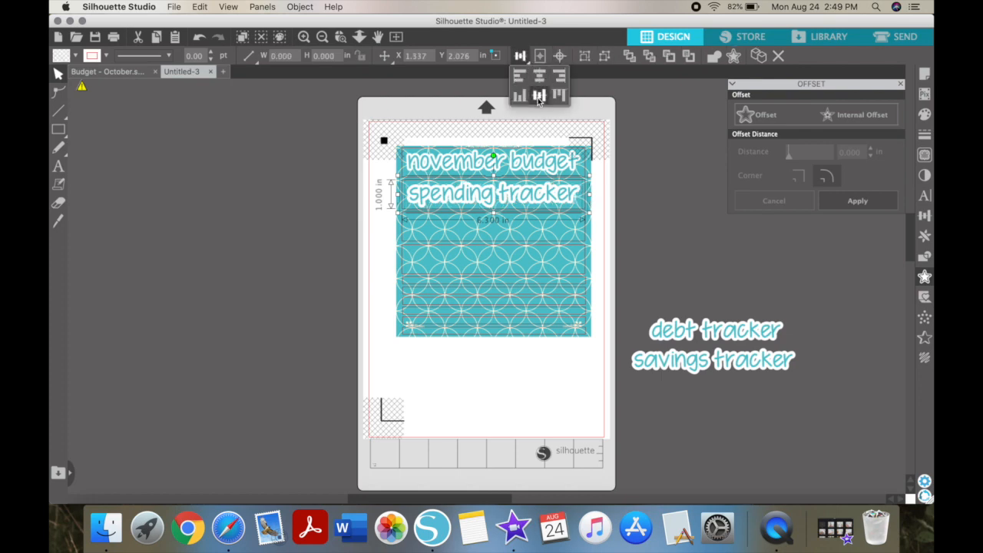
pyautogui.click(652, 229)
# Move the debt tracker and savings tracker titles into the third and fourth header boxes and centre each in its box
pyautogui.moveTo(744, 332); pyautogui.dragTo(527, 232)
pyautogui.keyDown('shift'); pyautogui.click(586, 238); pyautogui.keyUp('shift')
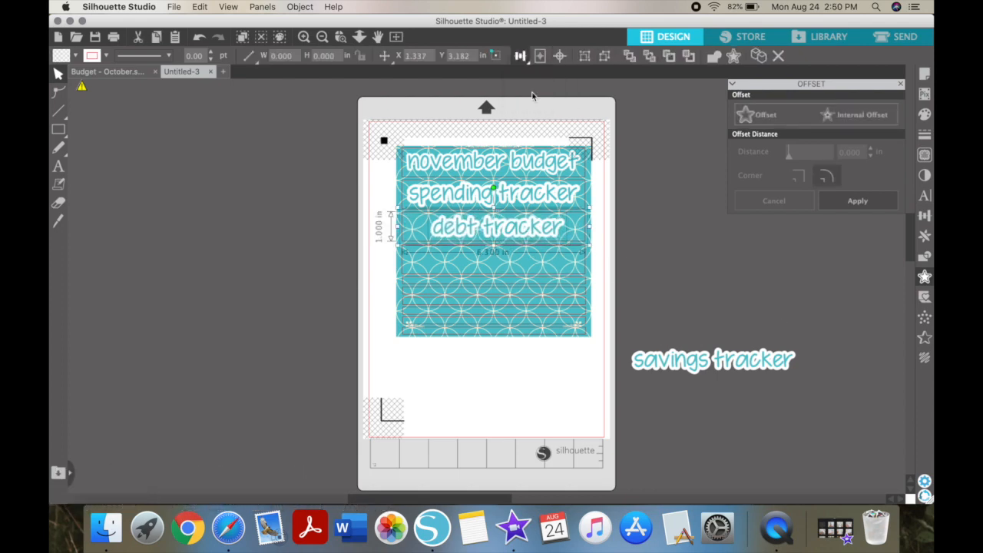
pyautogui.moveTo(744, 360); pyautogui.dragTo(523, 260)
pyautogui.keyDown('shift'); pyautogui.click(586, 266); pyautogui.keyUp('shift')
pyautogui.moveTo(522, 56)
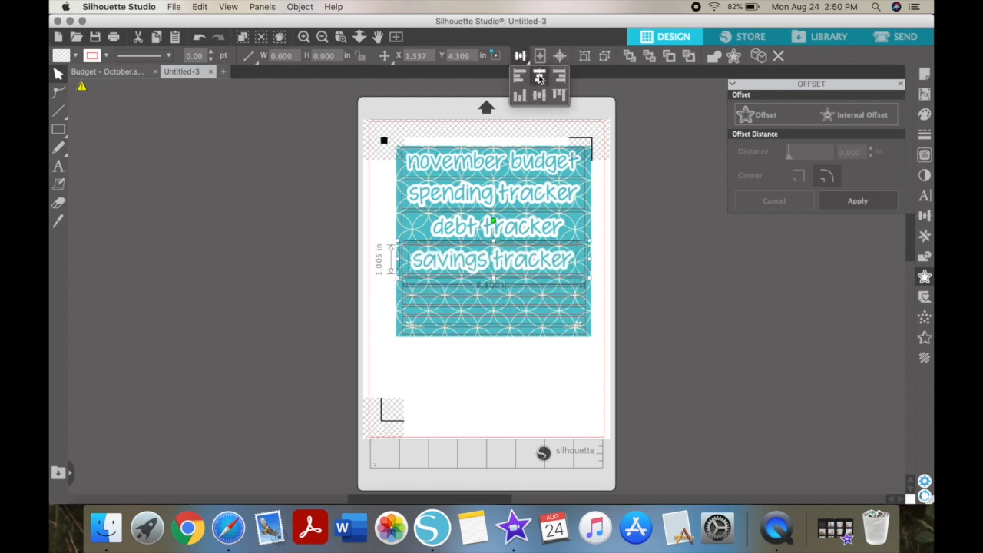
pyautogui.click(538, 98)
pyautogui.click(628, 261)
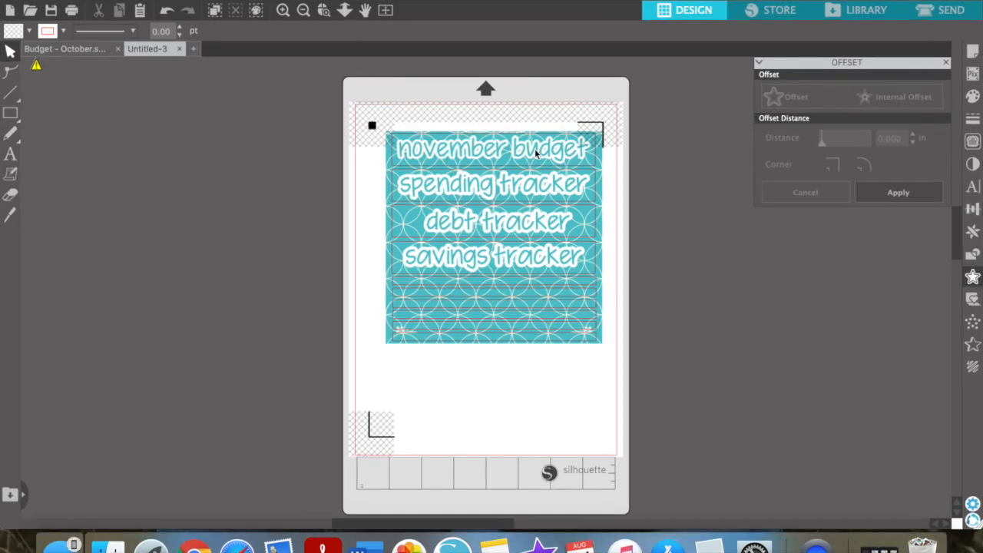
# Place a copy of the november budget title below the teal background and ungroup it
pyautogui.click(536, 153)
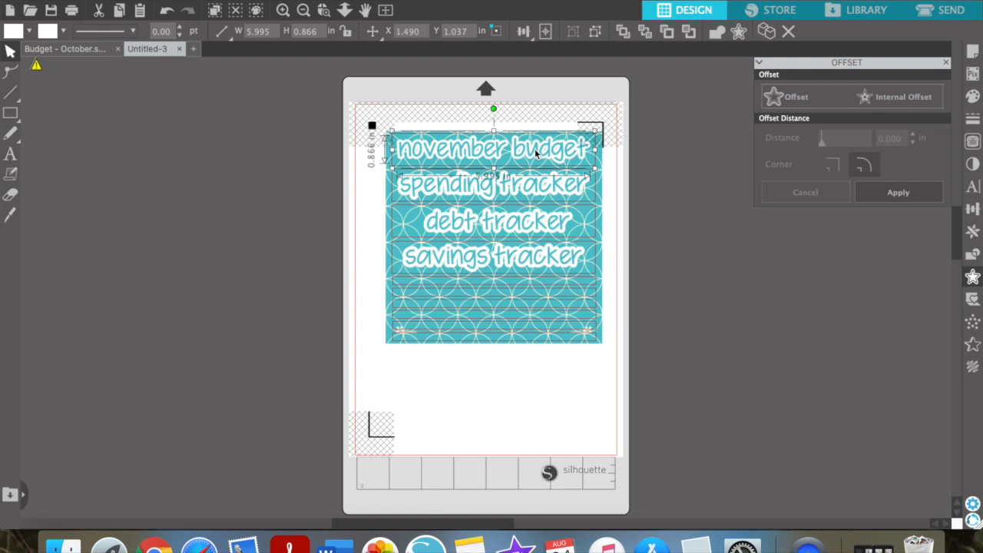
pyautogui.moveTo(535, 149); pyautogui.dragTo(575, 377)
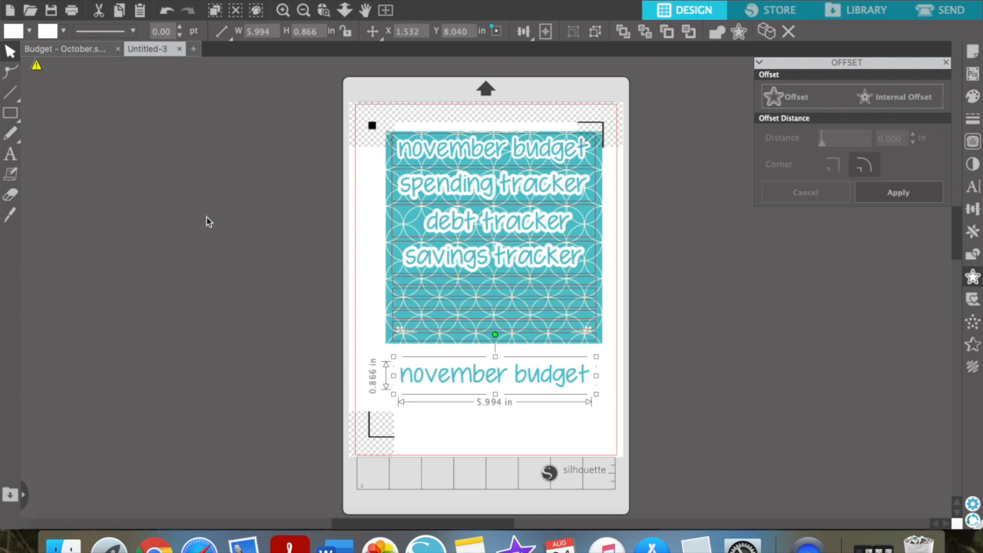
pyautogui.click(595, 31)
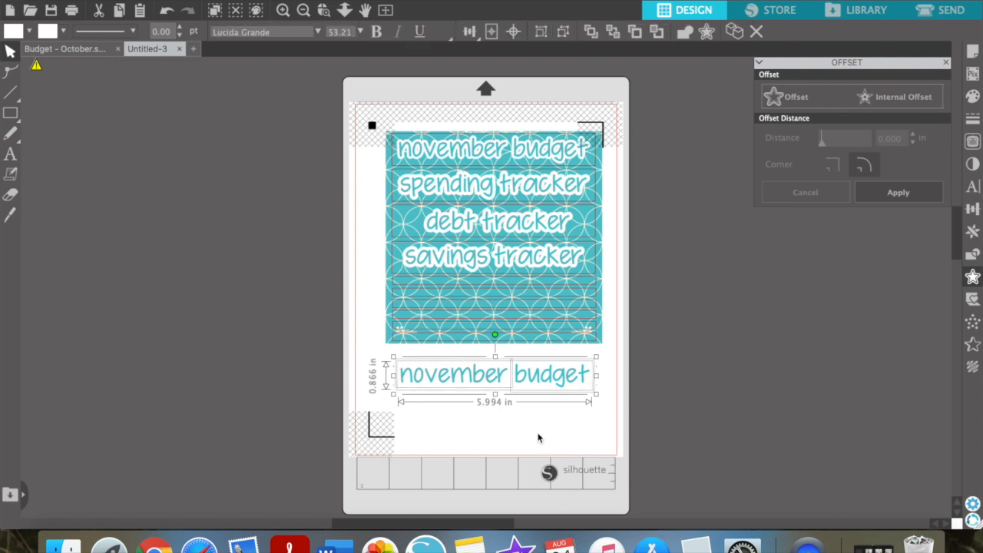
# Set the line colour of the copied title's offset shapes to red
pyautogui.moveTo(528, 413); pyautogui.dragTo(498, 388)
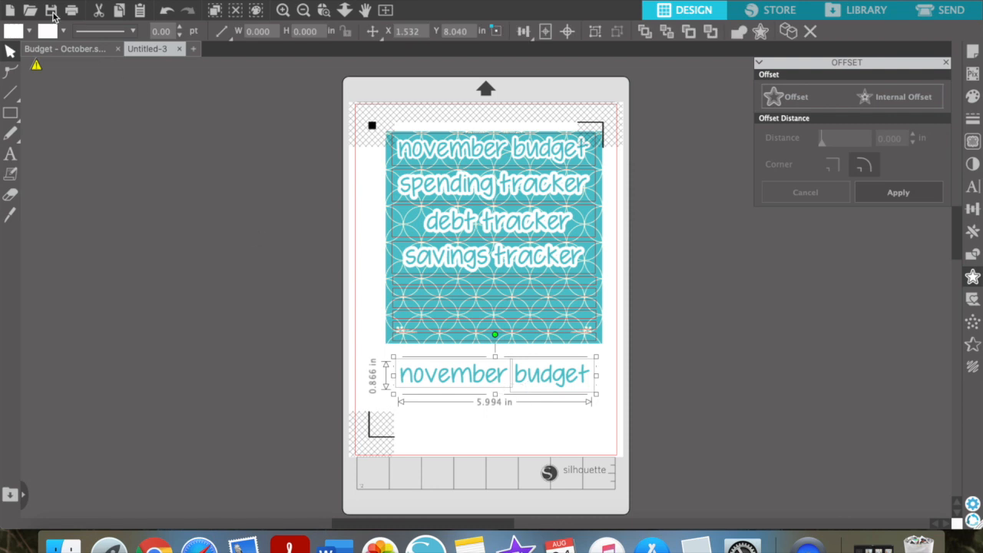
pyautogui.click(63, 31)
pyautogui.click(73, 51)
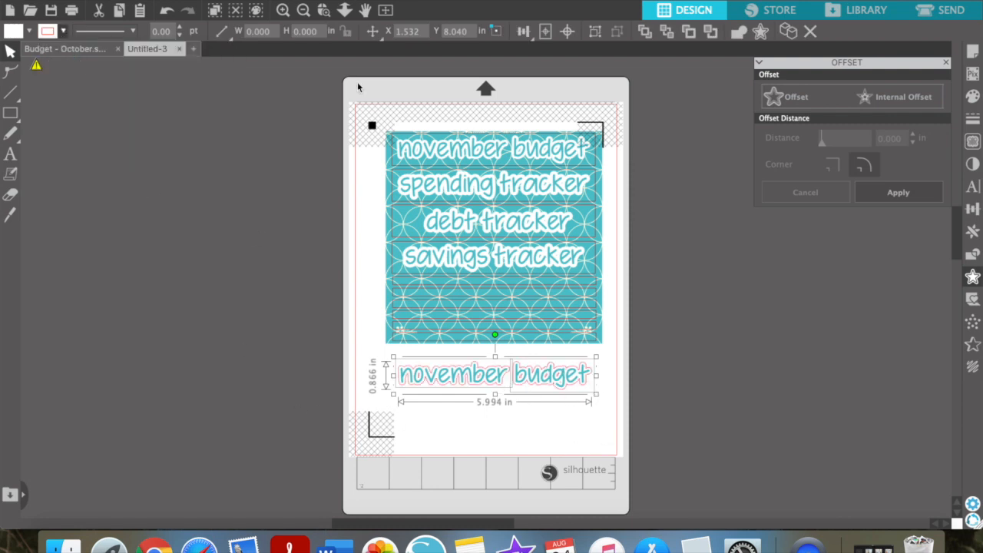
# Inspect the edit points along the red offset outlines of both words in the copied november budget title
pyautogui.click(283, 9)
pyautogui.click(282, 10)
pyautogui.scroll(-5, 471, 447)
pyautogui.click(325, 380)
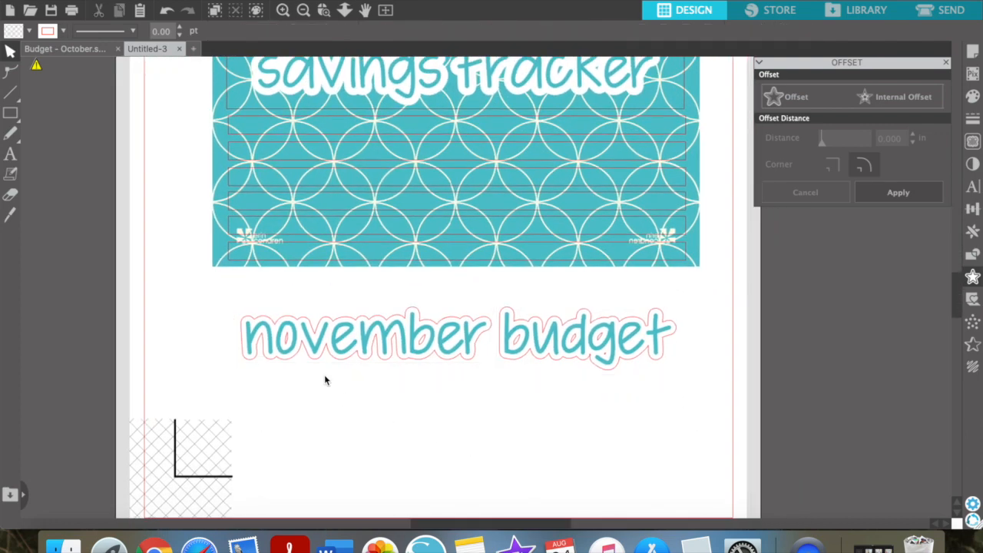
pyautogui.doubleClick(286, 348)
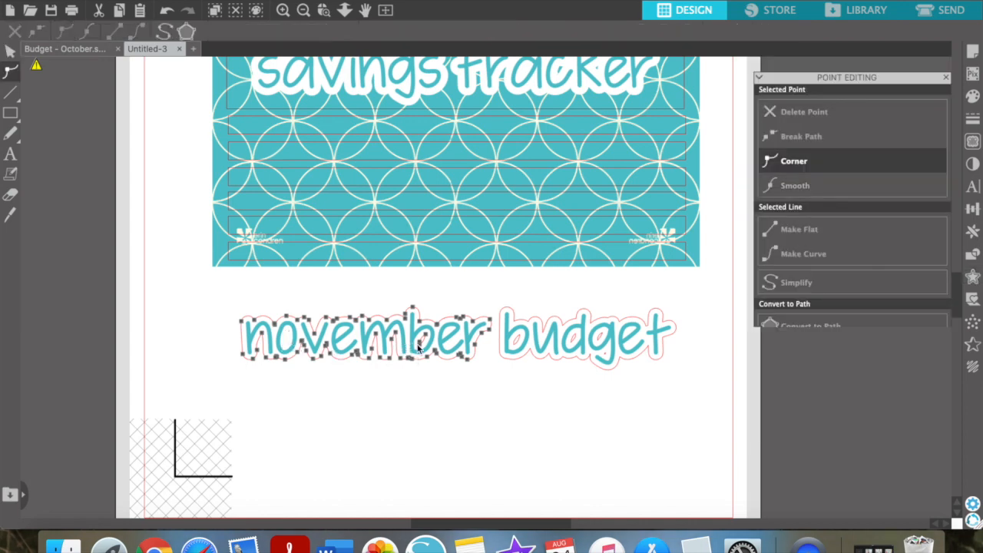
pyautogui.click(518, 348)
pyautogui.click(518, 350)
pyautogui.click(519, 348)
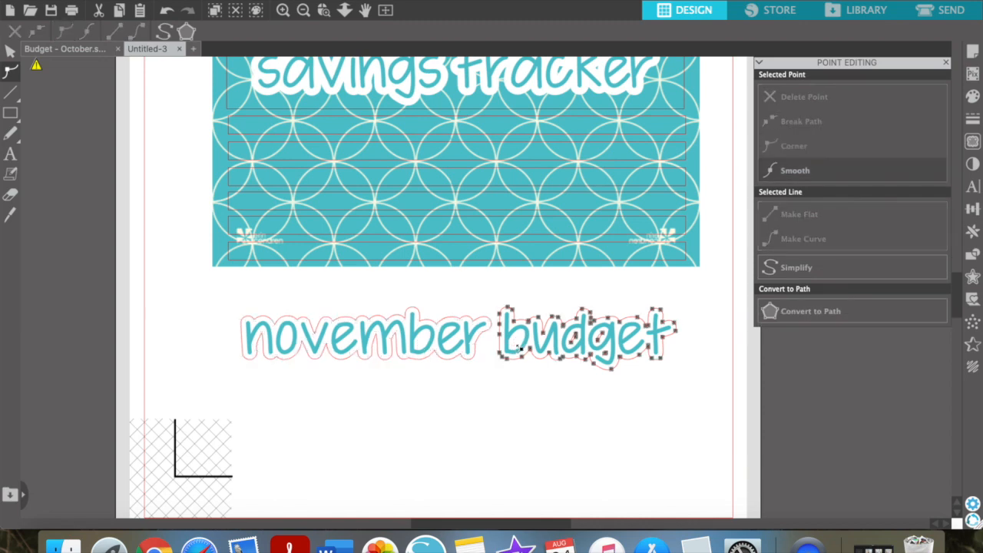
pyautogui.click(575, 347)
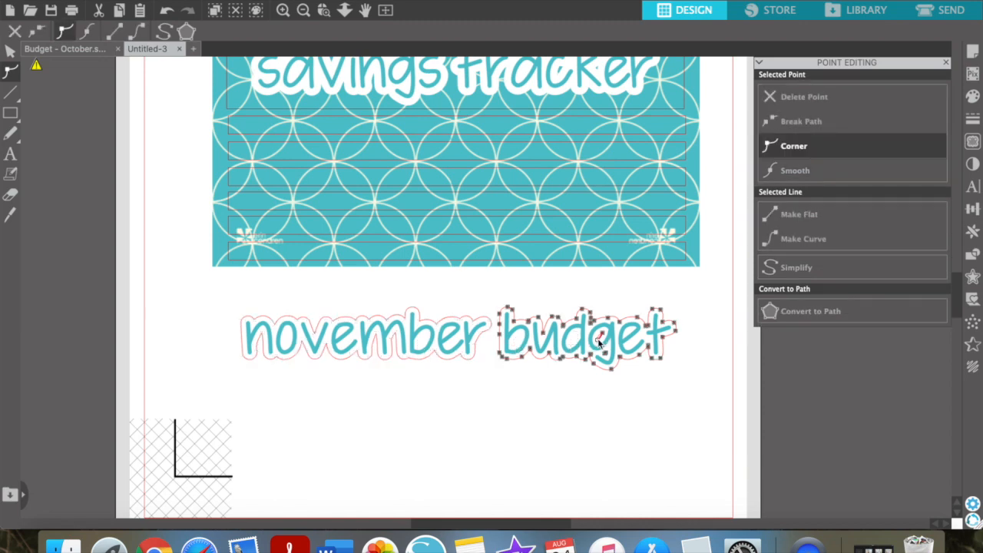
pyautogui.click(600, 339)
pyautogui.click(557, 459)
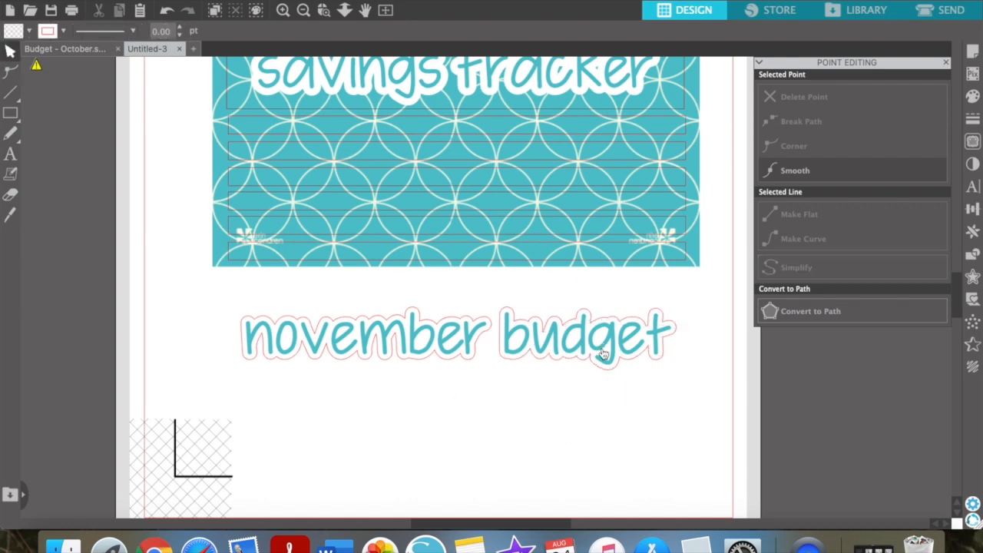
pyautogui.click(304, 11)
pyautogui.click(303, 11)
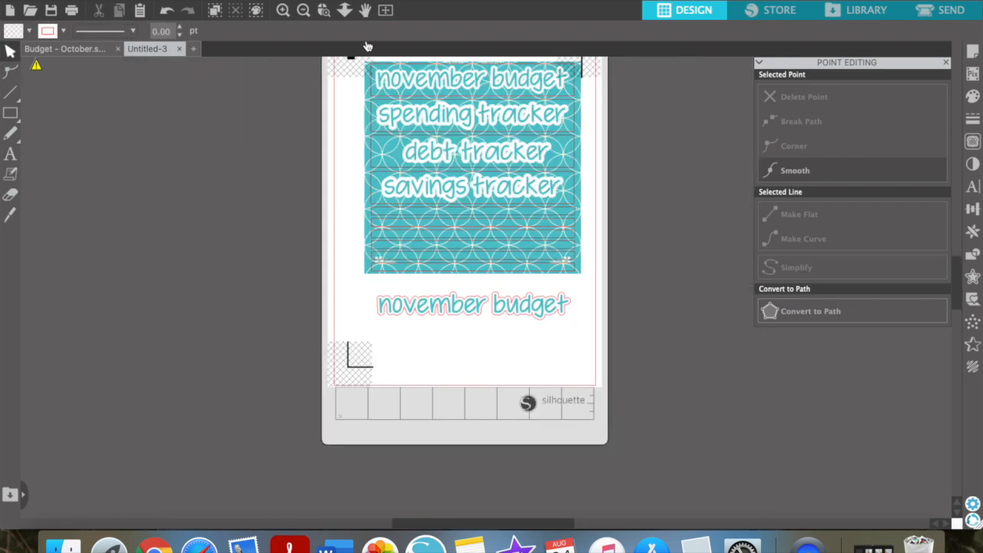
pyautogui.click(304, 10)
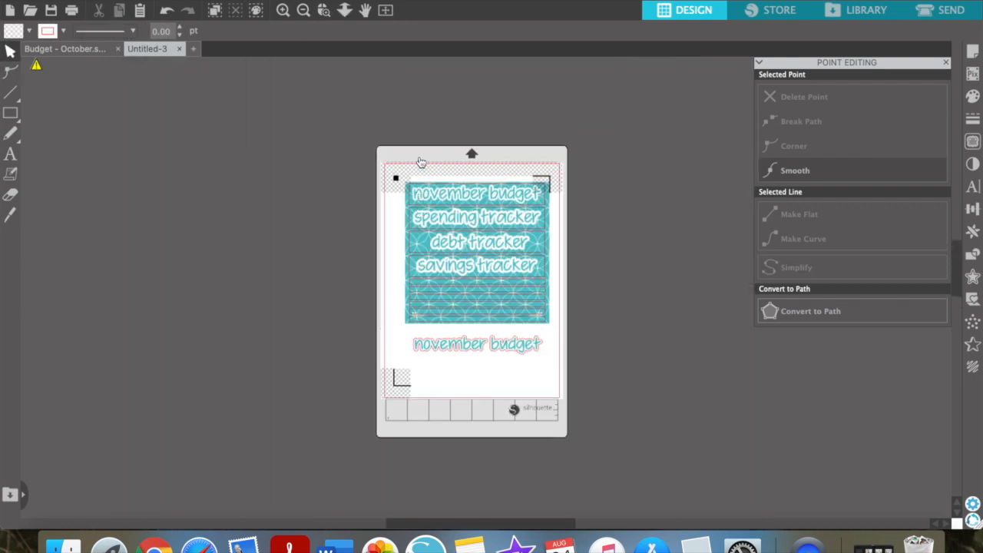
pyautogui.click(283, 10)
pyautogui.scroll(-3, 382, 238)
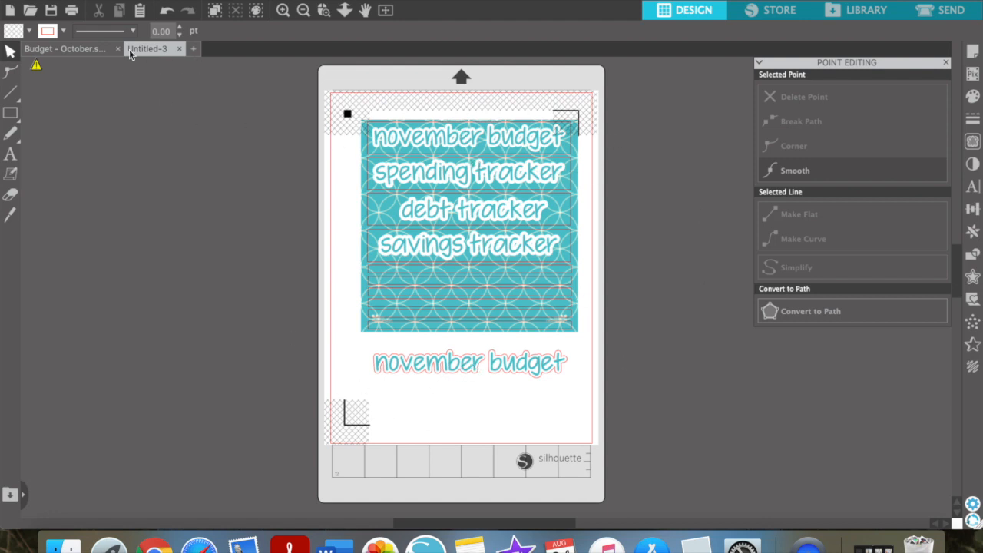
# Copy the 6.3 by 0.25 in dark green Income header strip from the October sheet into the new blank document
pyautogui.click(90, 50)
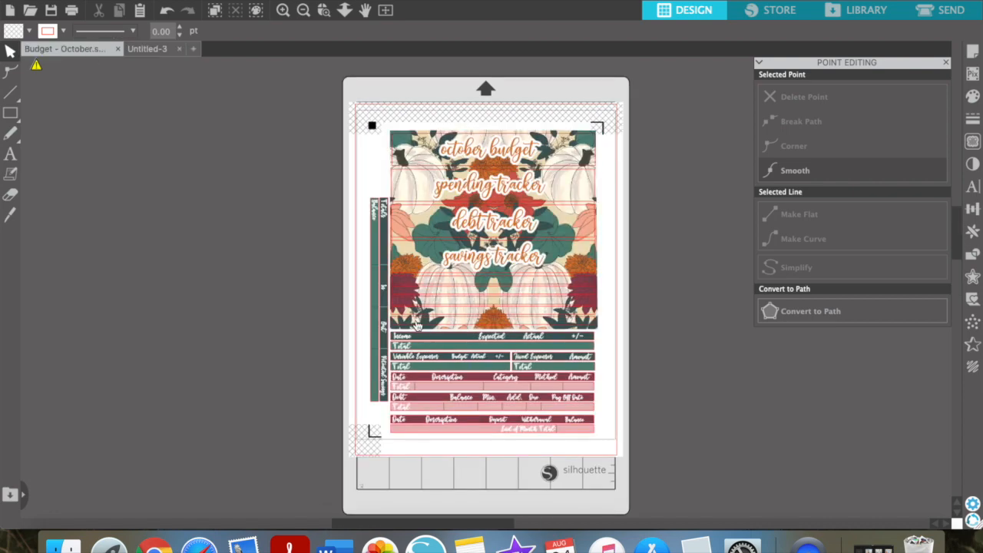
pyautogui.click(111, 47)
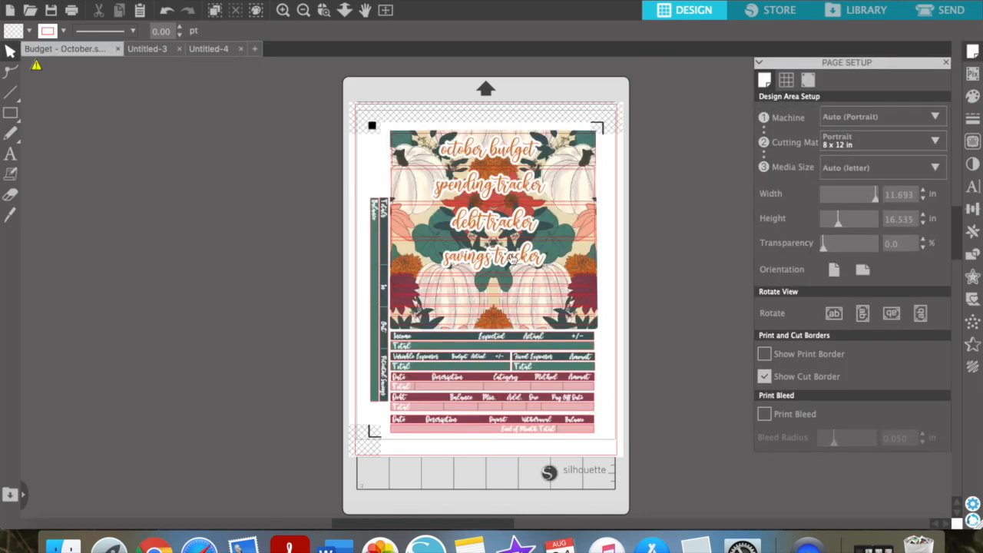
pyautogui.click(597, 340)
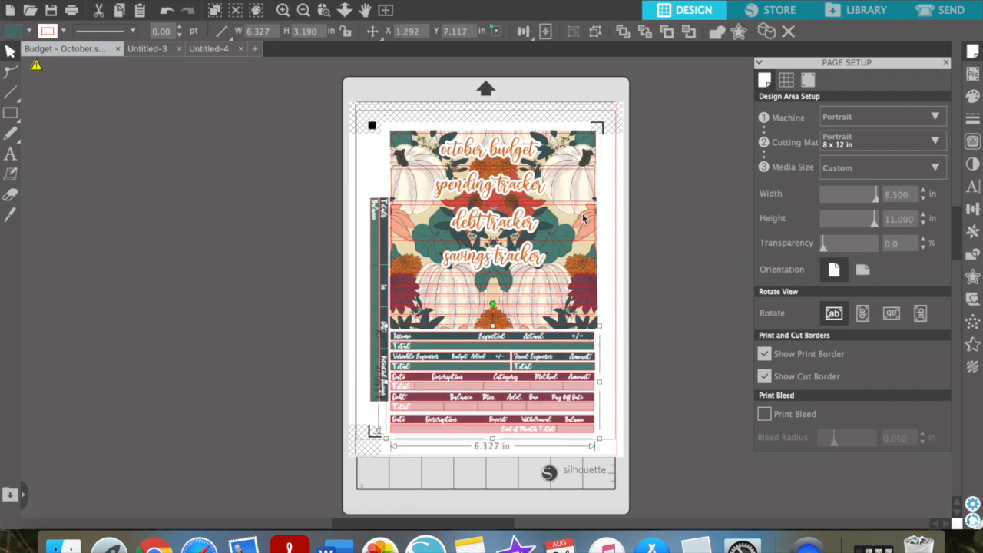
pyautogui.click(615, 351)
pyautogui.click(596, 338)
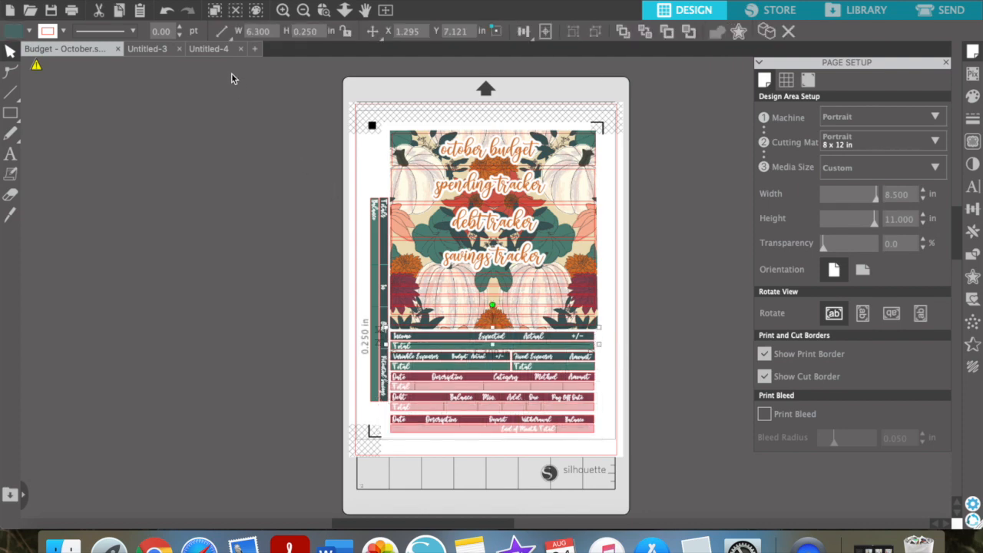
pyautogui.click(226, 48)
pyautogui.press('super+v')
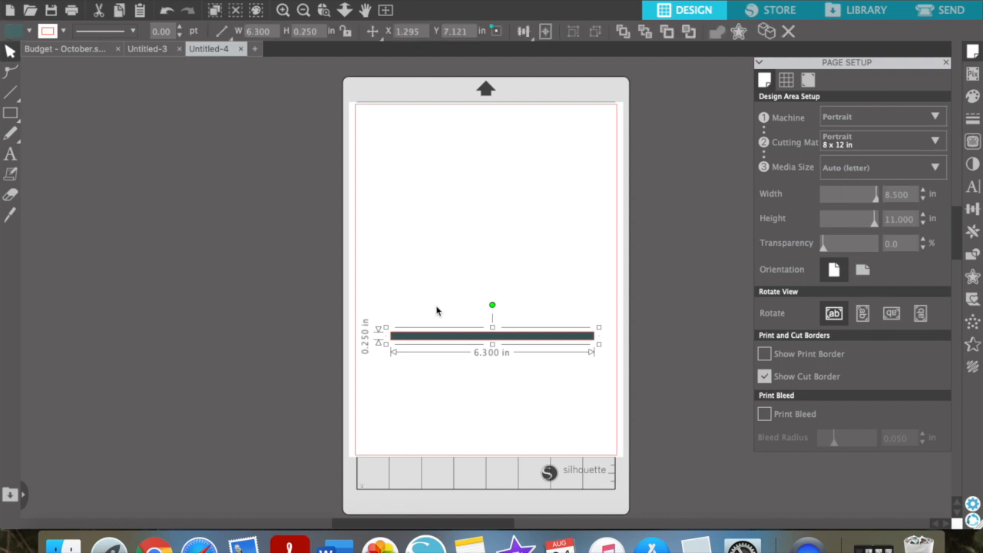
# Turn on the page's registration marks and place the pasted strip just below the upper marks
pyautogui.moveTo(491, 344); pyautogui.dragTo(484, 146)
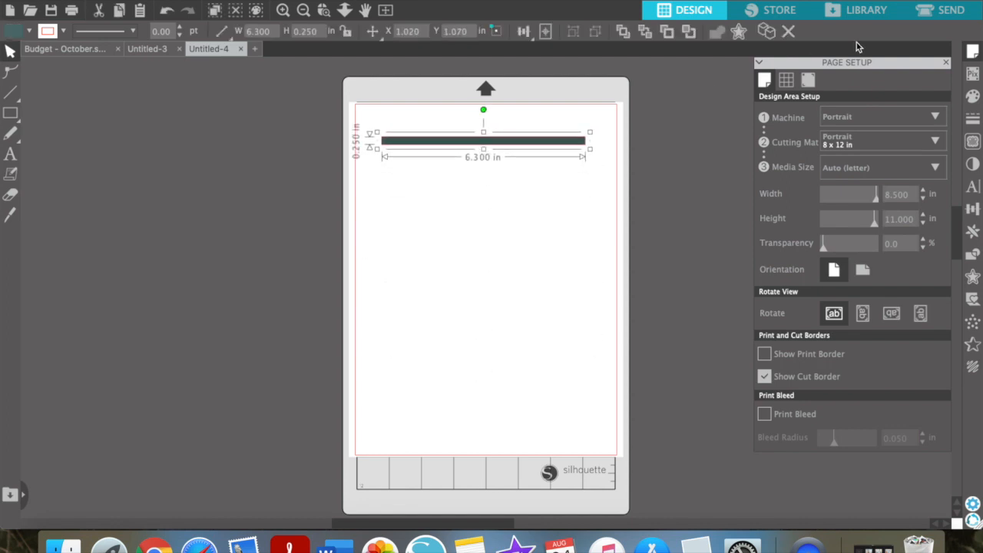
pyautogui.click(808, 83)
pyautogui.click(769, 114)
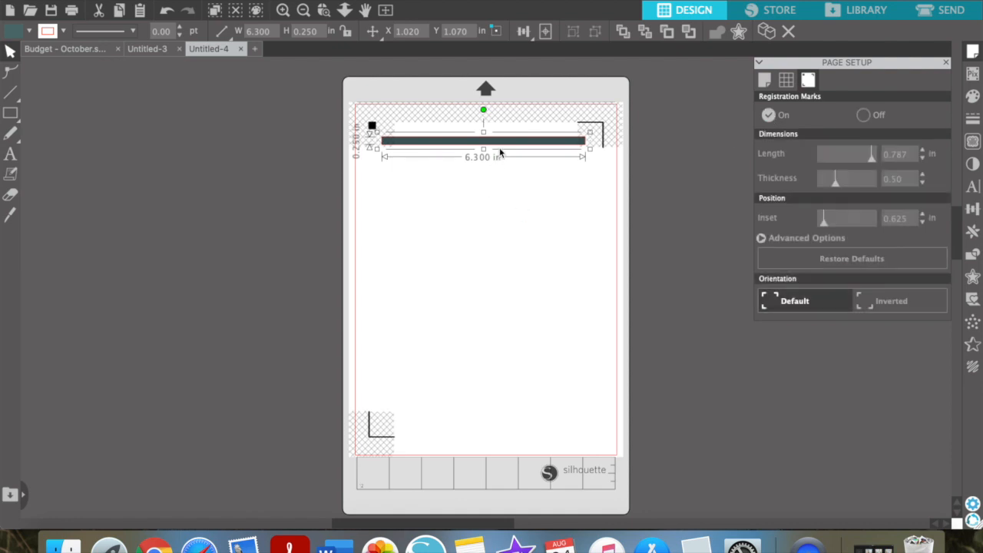
pyautogui.moveTo(502, 144); pyautogui.dragTo(501, 172)
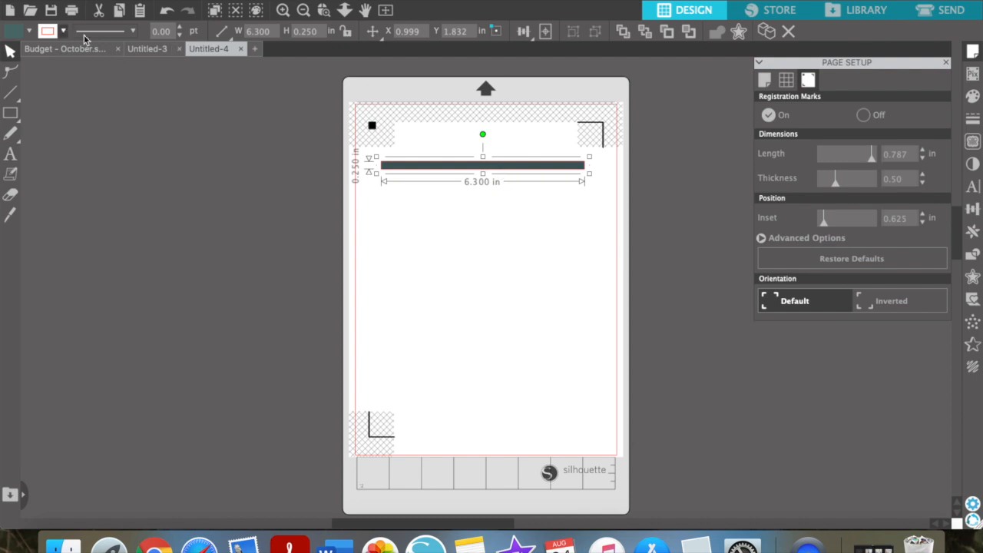
# Set the strip's fill to transparent
pyautogui.click(65, 31)
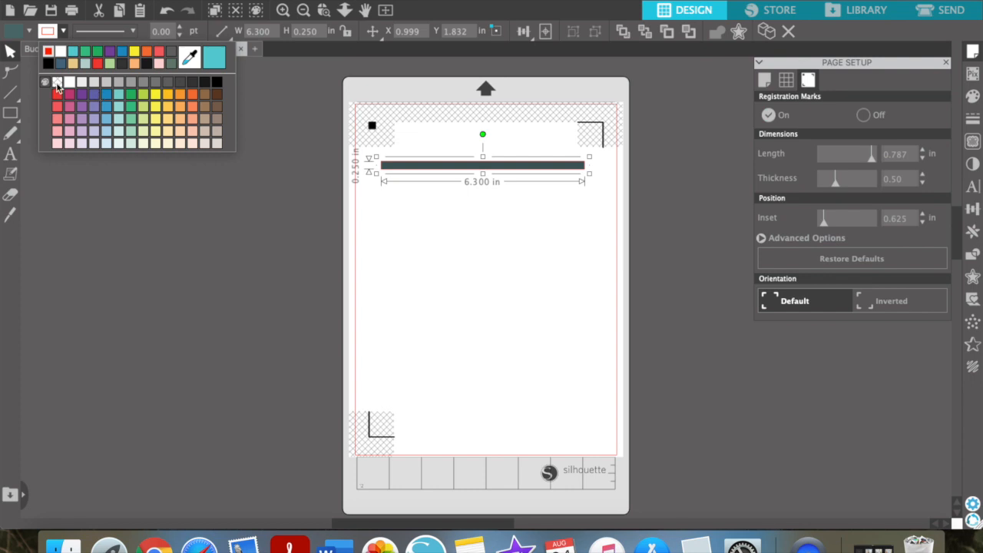
pyautogui.click(31, 32)
pyautogui.click(26, 83)
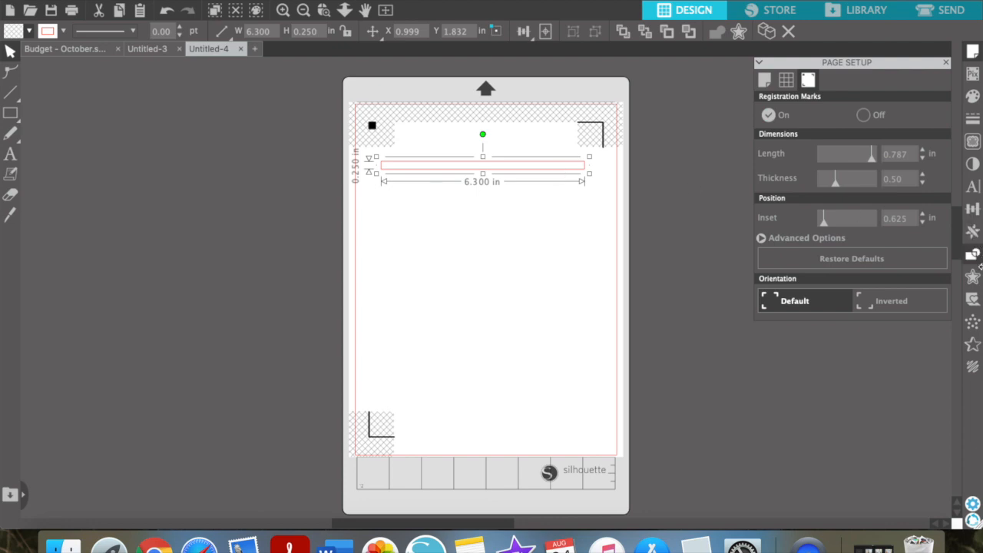
# Offset the strip outward by 0.040 in with rounded corners
pyautogui.click(974, 278)
pyautogui.click(776, 96)
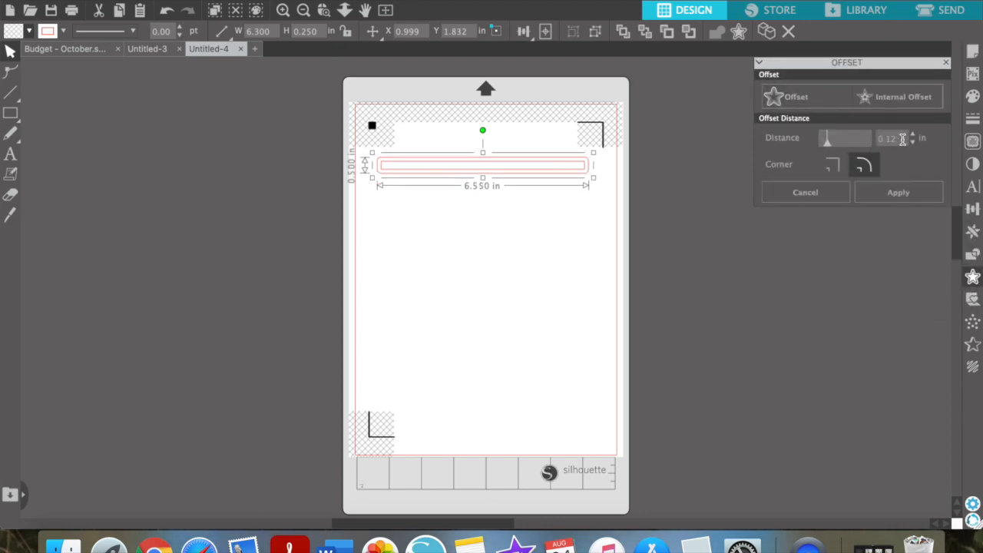
pyautogui.click(902, 139)
pyautogui.write('0.03')
pyautogui.press('Return')
pyautogui.press('BackSpace')
pyautogui.write('40')
pyautogui.click(891, 192)
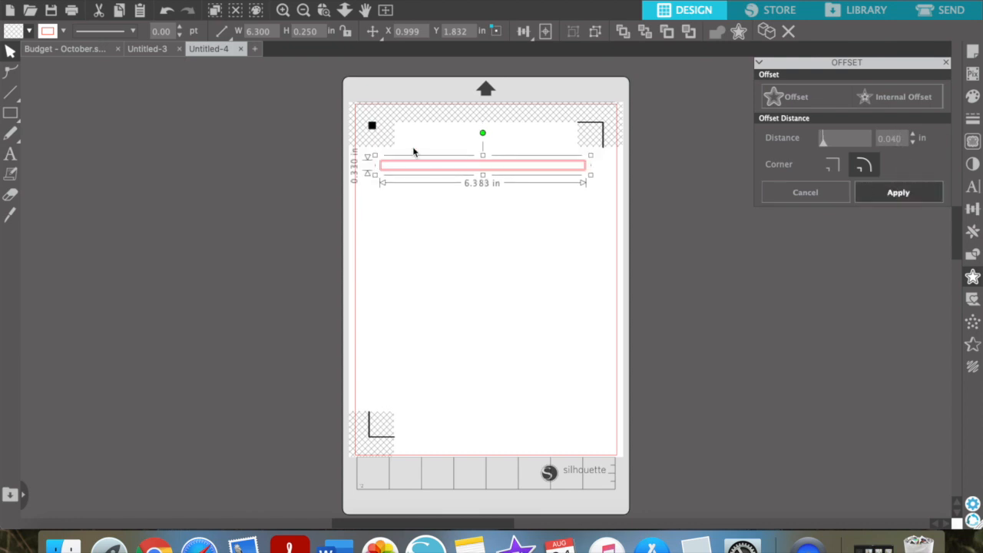
# Give the strip's offset shape a blue line colour and a teal fill
pyautogui.click(64, 31)
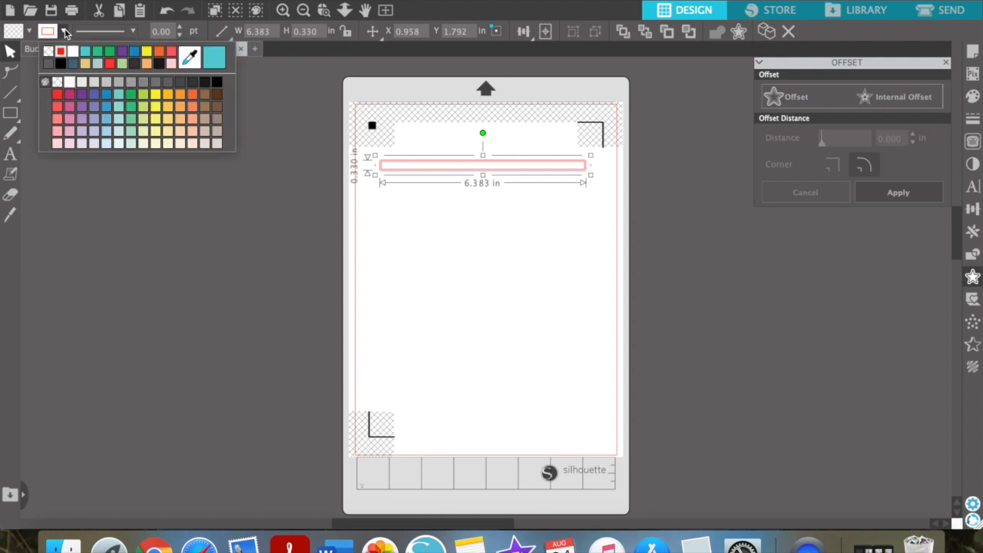
pyautogui.click(107, 96)
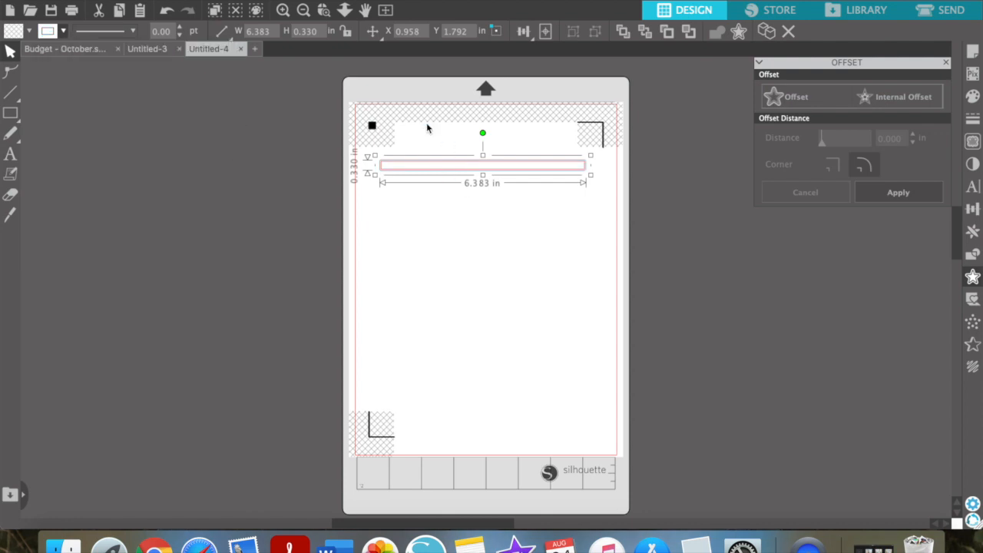
pyautogui.click(291, 9)
pyautogui.click(292, 10)
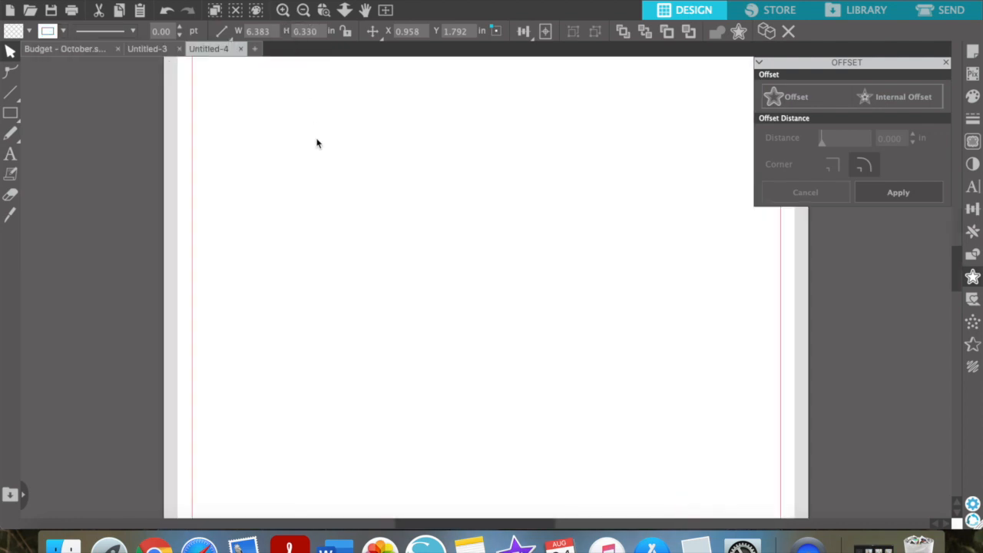
pyautogui.scroll(4, 317, 143)
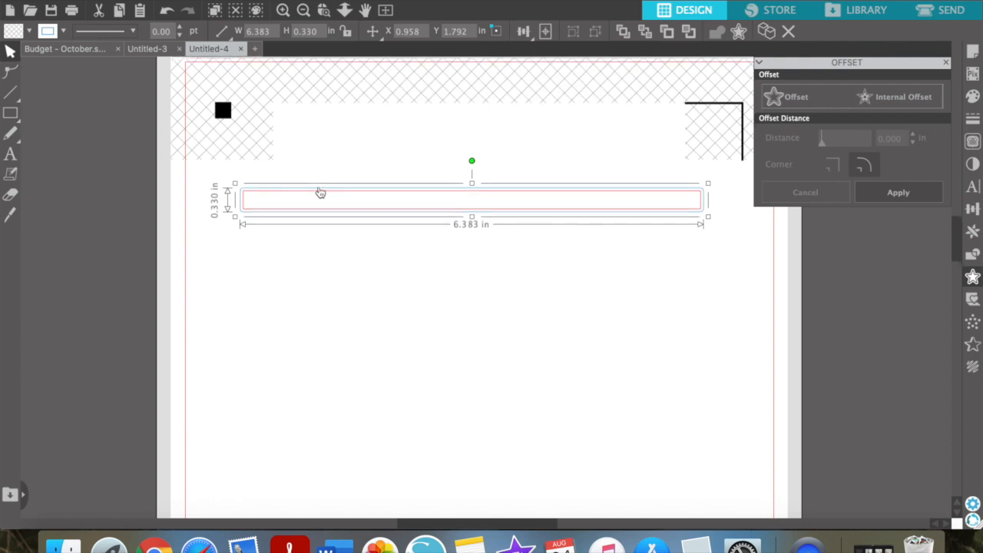
pyautogui.click(30, 31)
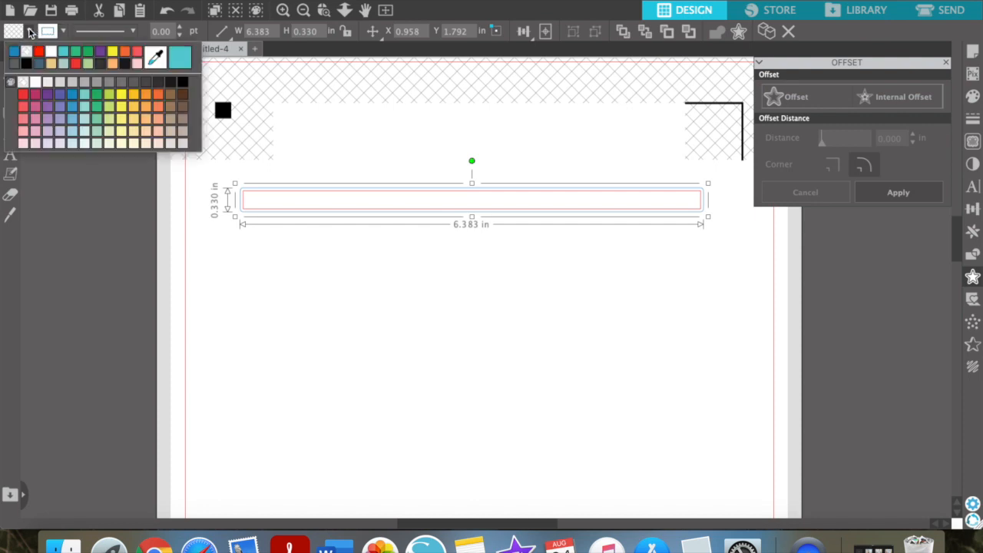
pyautogui.click(65, 52)
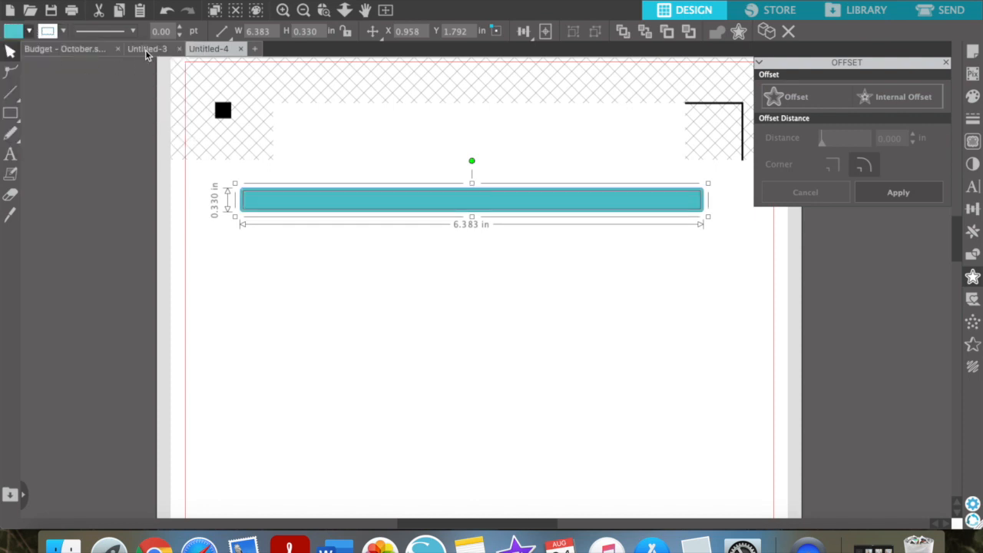
# Select the strip together with its teal offset shape and group them
pyautogui.click(140, 50)
pyautogui.click(208, 50)
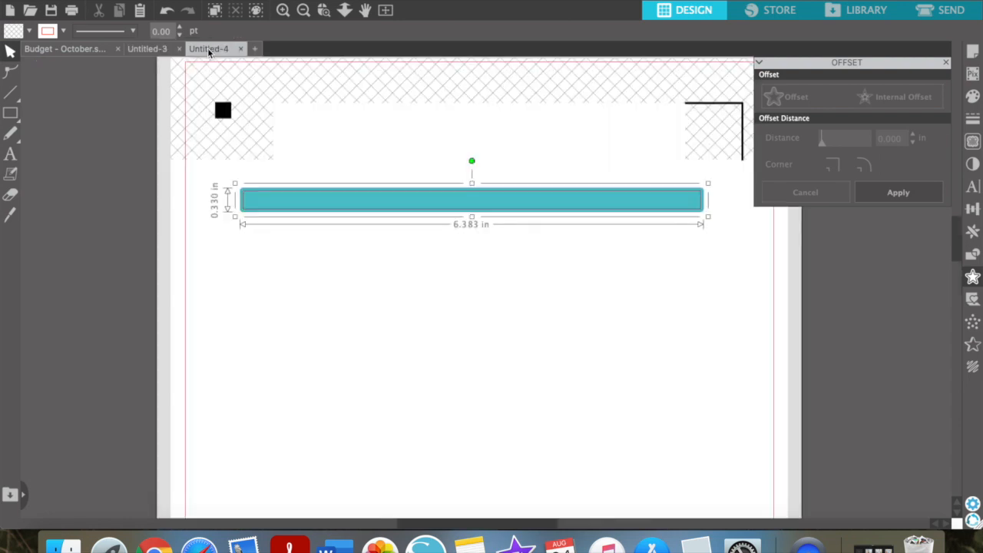
pyautogui.click(304, 9)
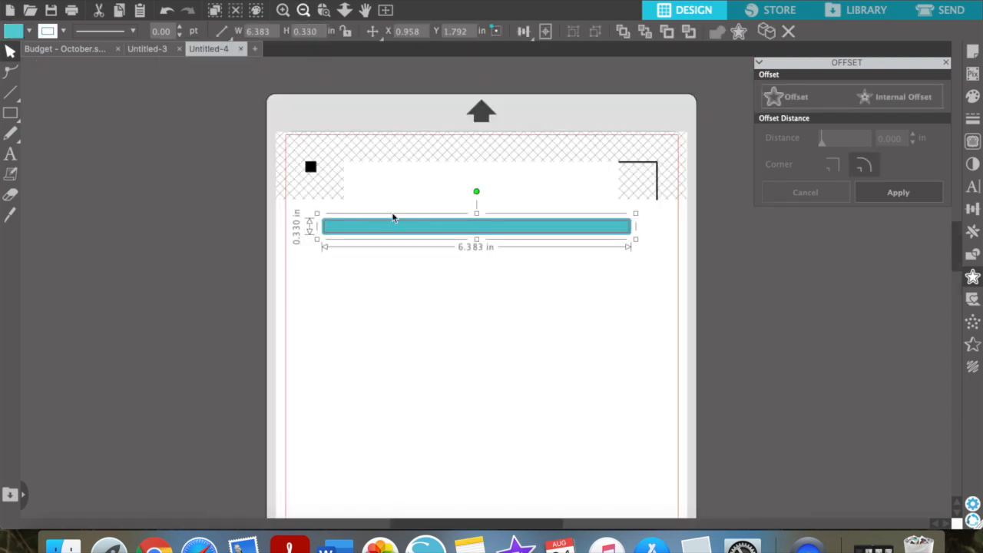
pyautogui.moveTo(560, 273); pyautogui.dragTo(456, 208)
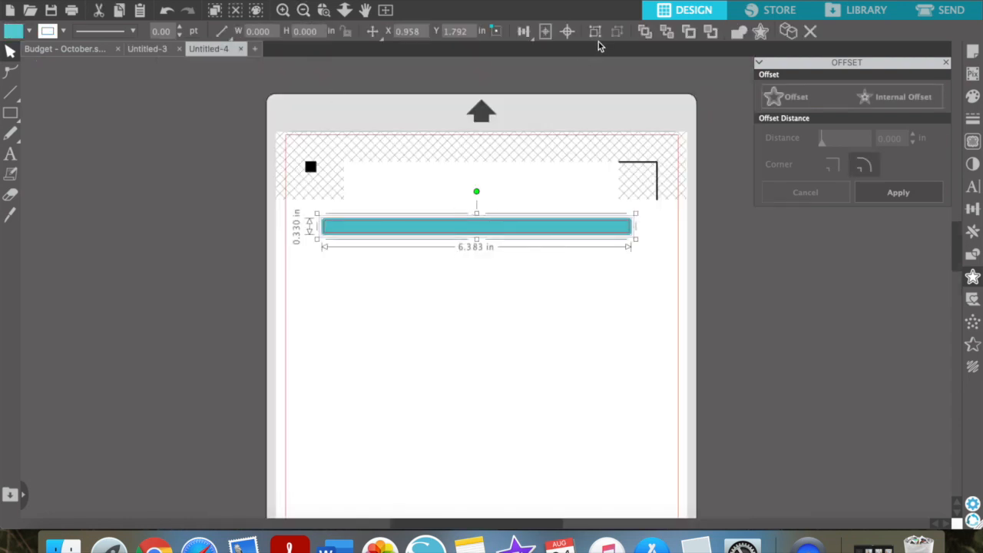
pyautogui.click(595, 31)
# Duplicate the grouped strip downward three times to make a stack of four teal strips
pyautogui.click(973, 229)
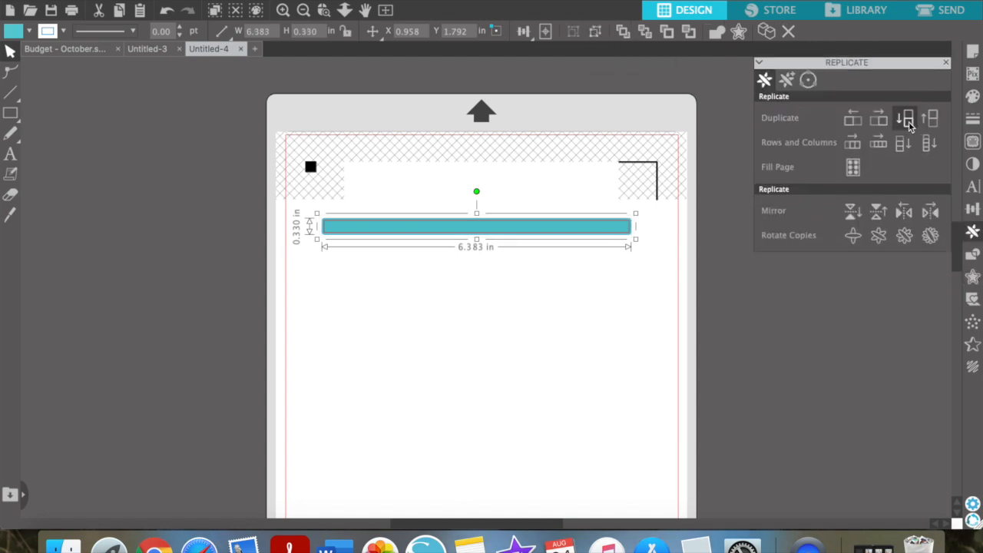
pyautogui.click(909, 122)
pyautogui.click(909, 121)
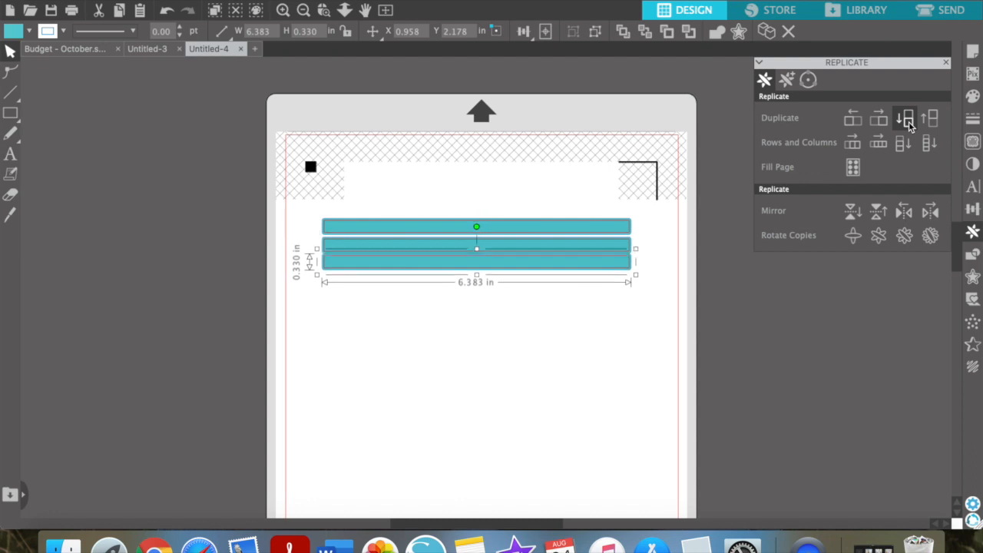
pyautogui.click(909, 122)
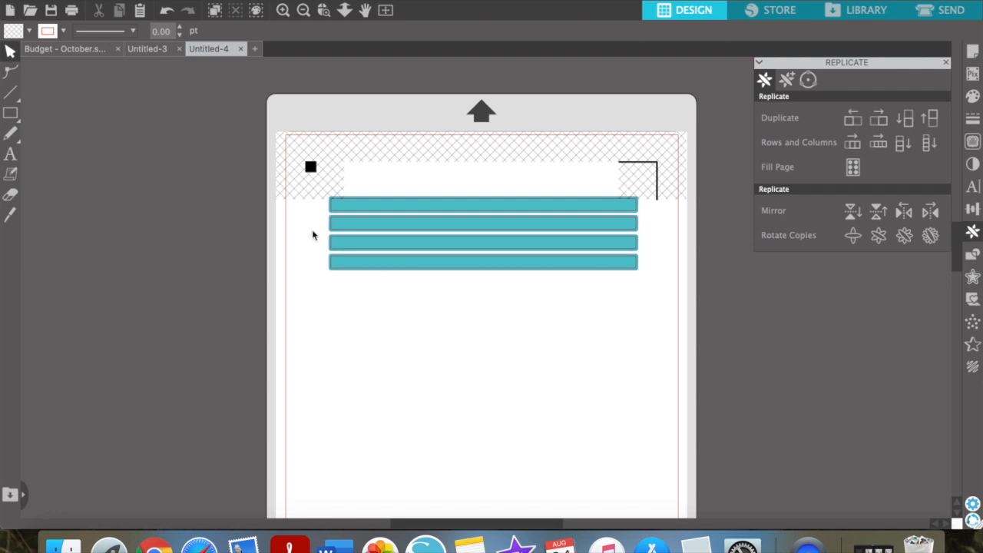
# Review the October sheet and the november title sheet, then return to the teal strip document
pyautogui.click(80, 49)
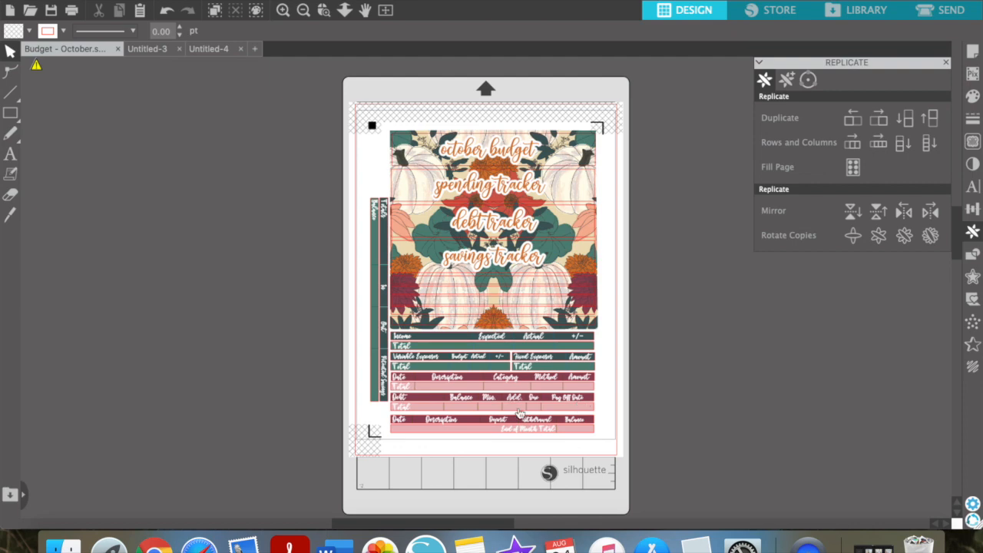
pyautogui.click(146, 50)
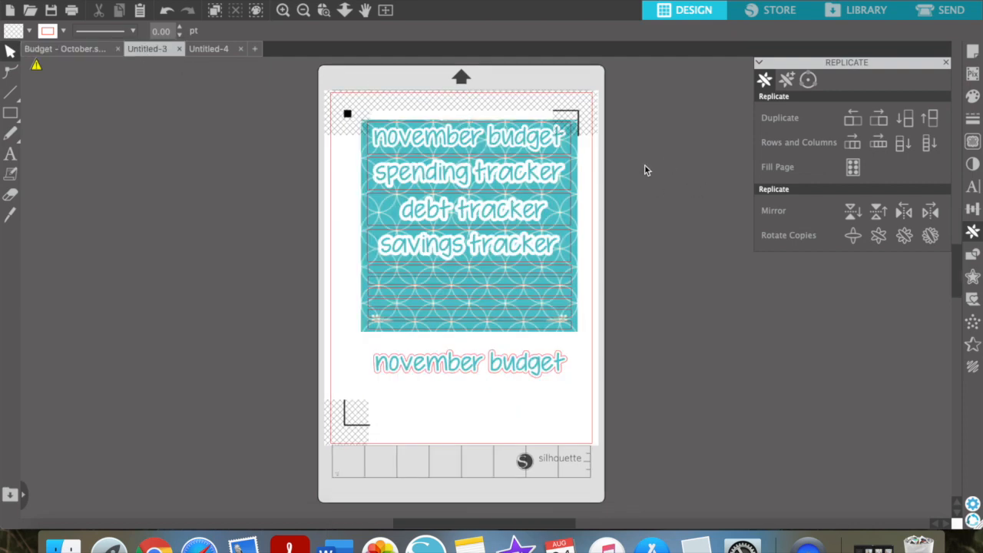
pyautogui.click(201, 50)
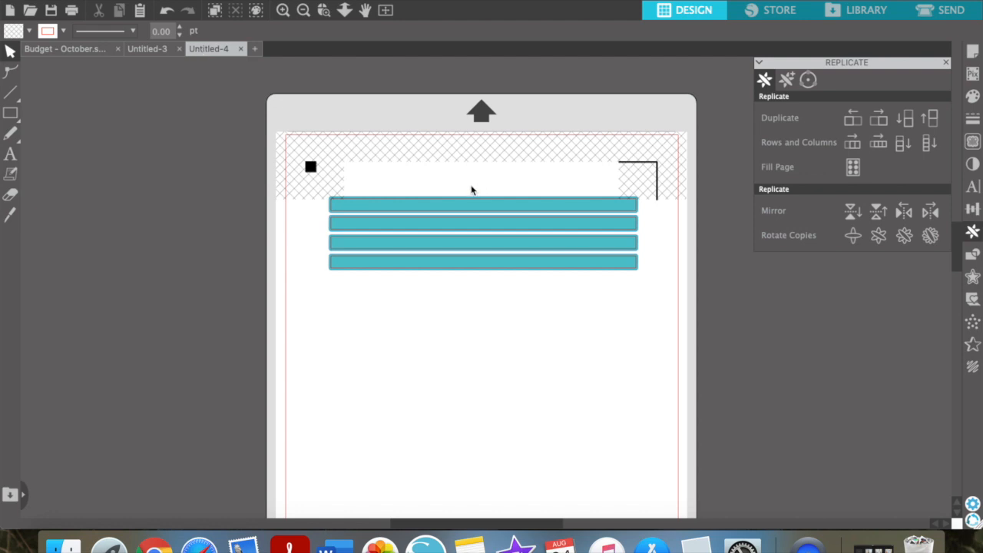
# Duplicate two of the teal strips below the stack to make six strips and space the copies evenly
pyautogui.moveTo(472, 190); pyautogui.dragTo(468, 287)
pyautogui.moveTo(543, 316); pyautogui.dragTo(507, 244)
pyautogui.click(906, 120)
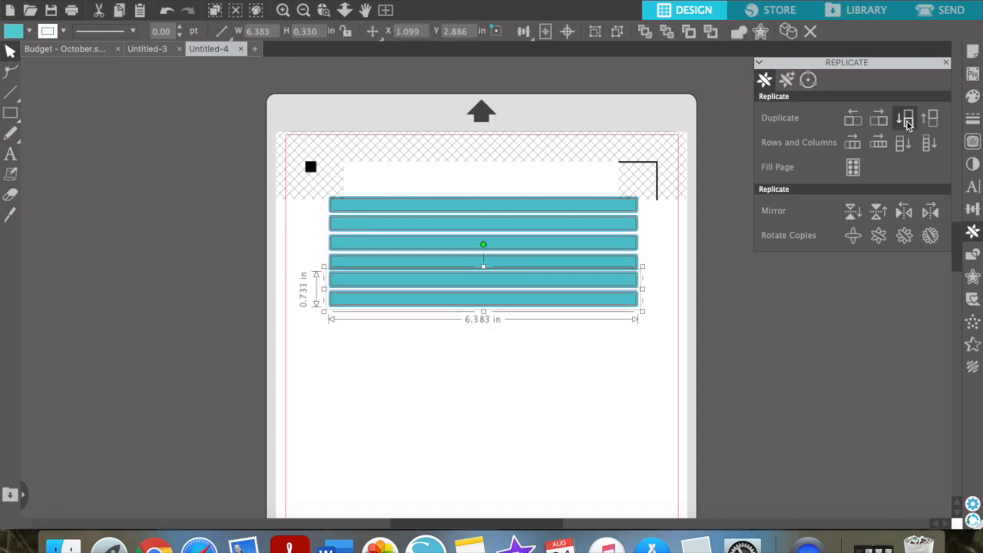
pyautogui.click(637, 245)
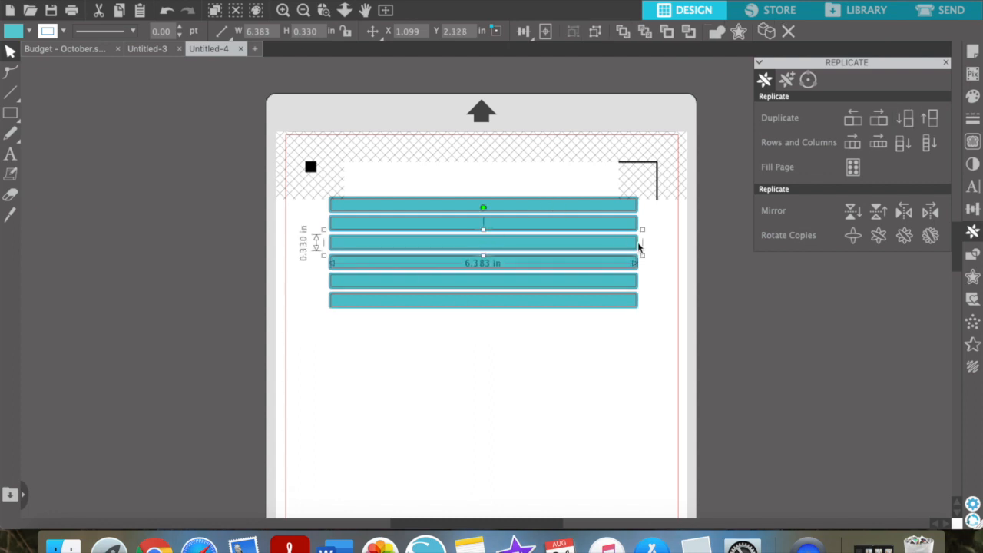
pyautogui.click(643, 281)
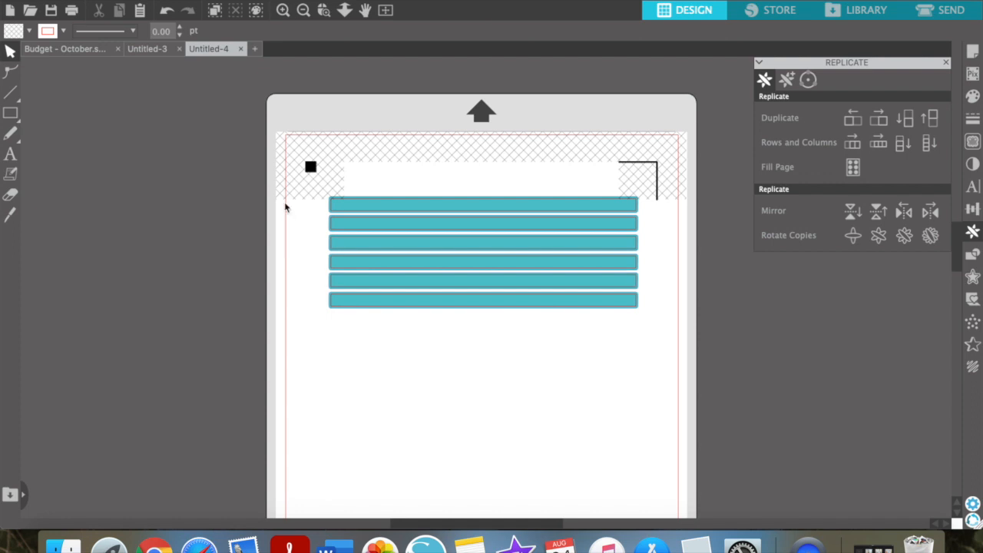
pyautogui.click(369, 278)
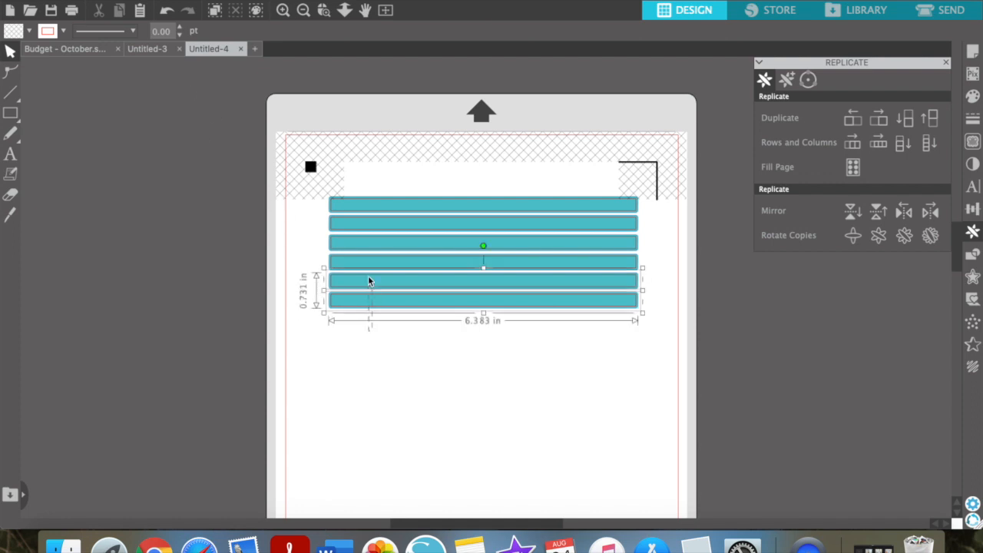
pyautogui.click(350, 347)
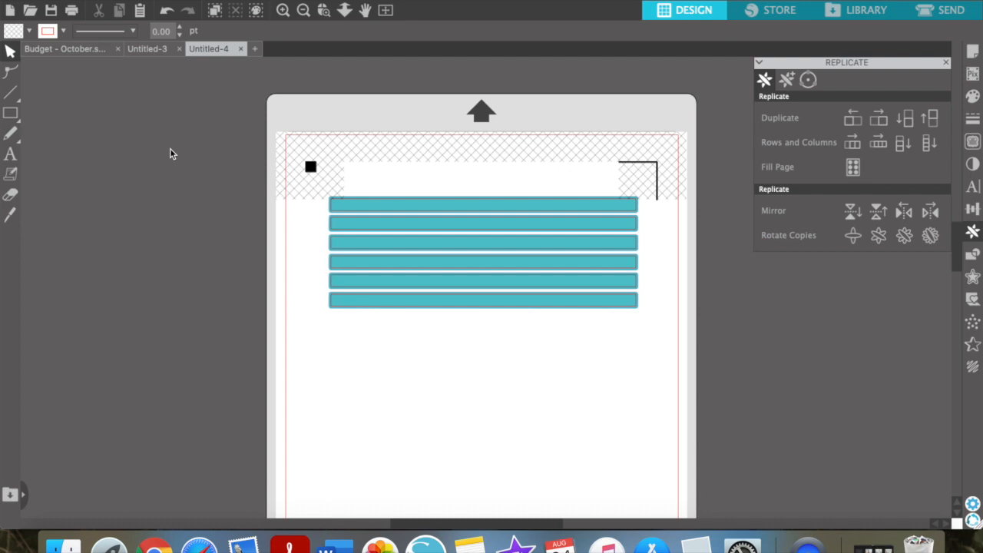
# Examine the October budget sheet for the sizes of its Variable Expenses and Fixed Expenses header strips
pyautogui.click(152, 51)
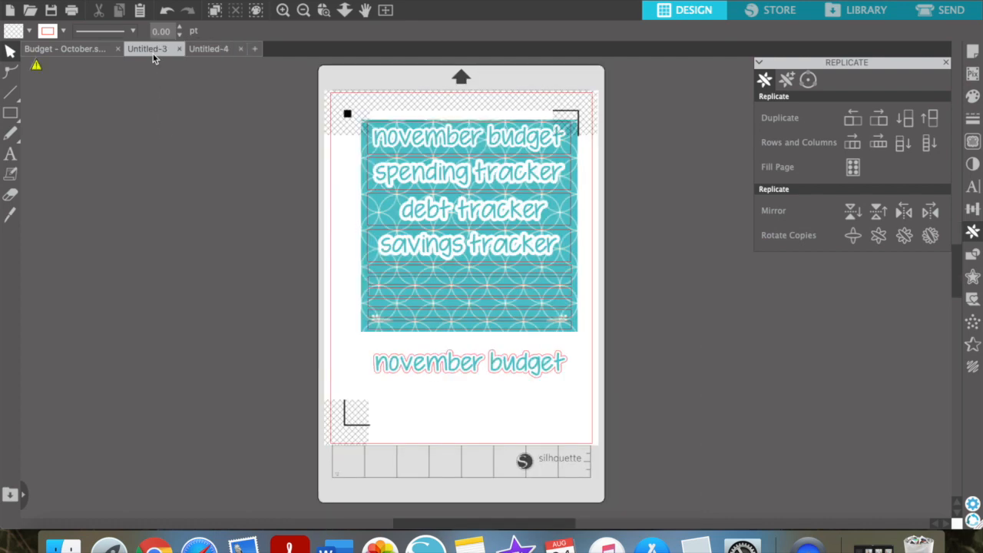
pyautogui.click(99, 51)
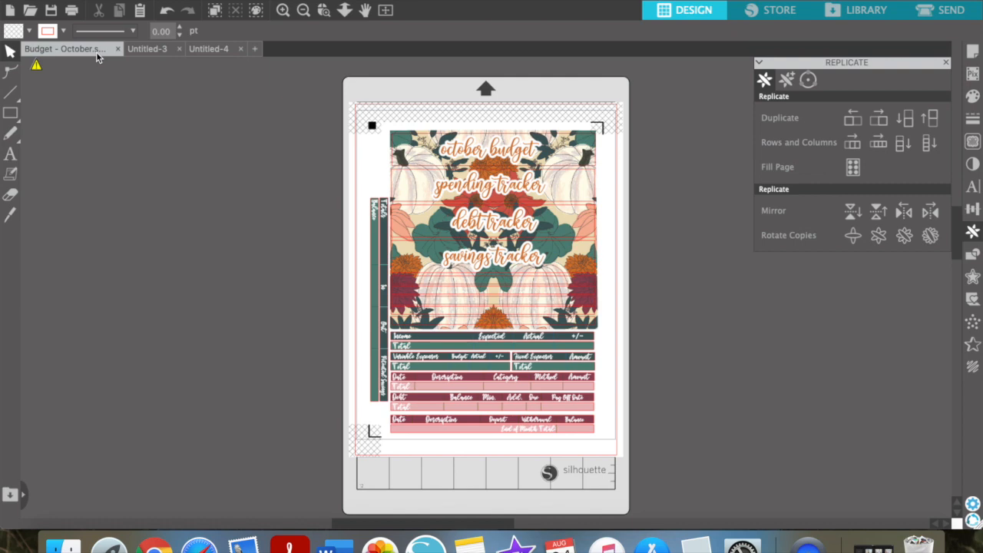
pyautogui.click(283, 10)
pyautogui.click(283, 10)
pyautogui.scroll(-5, 348, 353)
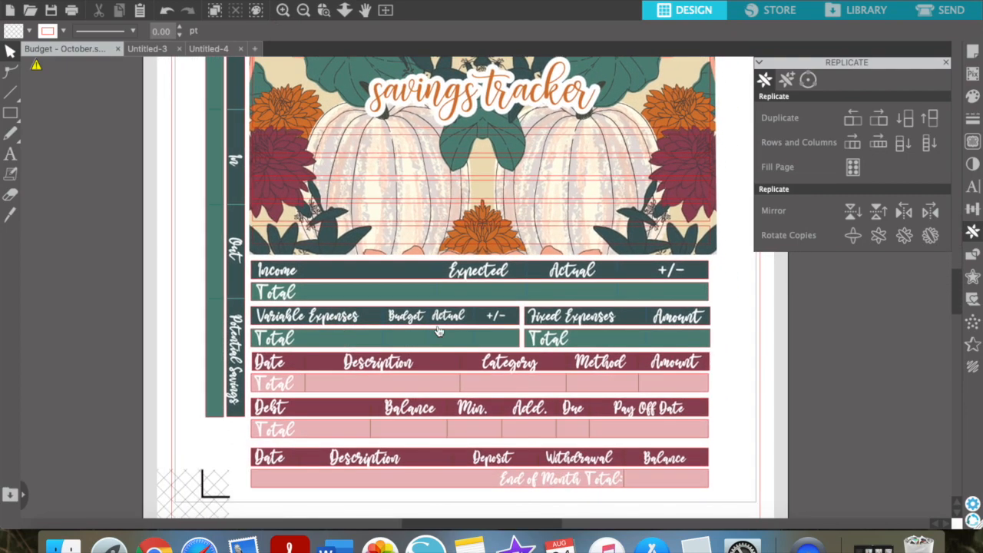
pyautogui.click(455, 313)
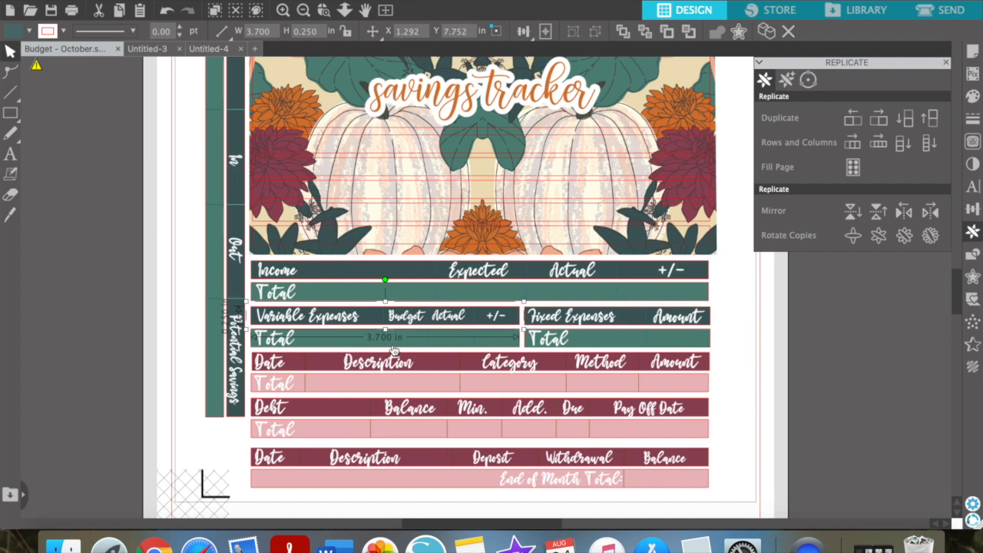
pyautogui.click(712, 317)
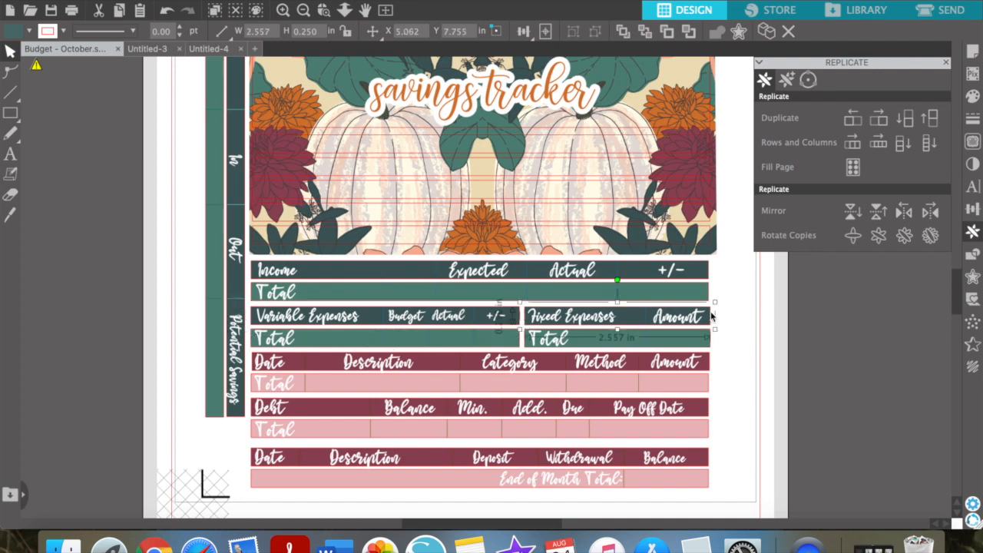
# Return to the teal strip document, ungroup the bottom two strips and delete their teal offset shapes
pyautogui.click(215, 51)
pyautogui.moveTo(384, 325); pyautogui.dragTo(384, 287)
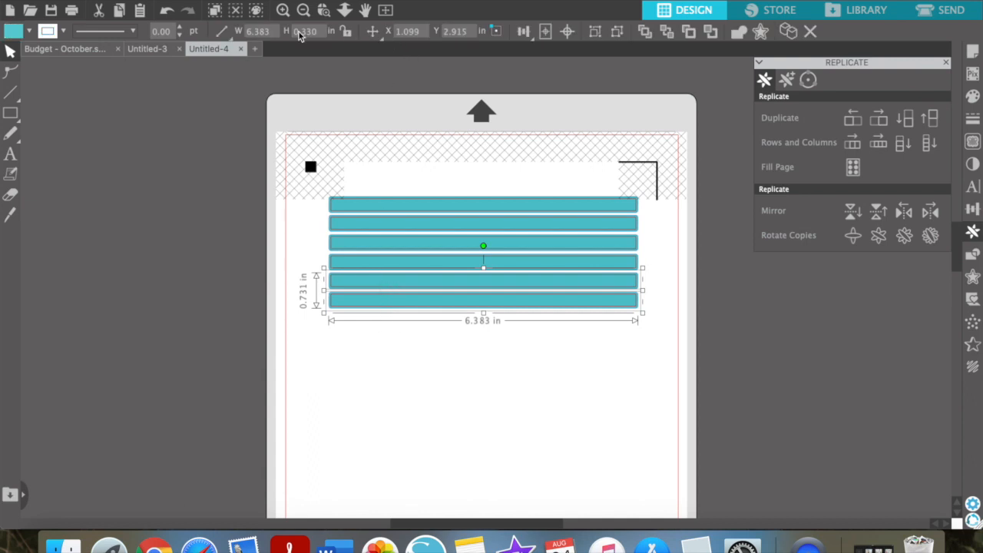
pyautogui.click(568, 33)
pyautogui.press('super+z')
pyautogui.click(664, 285)
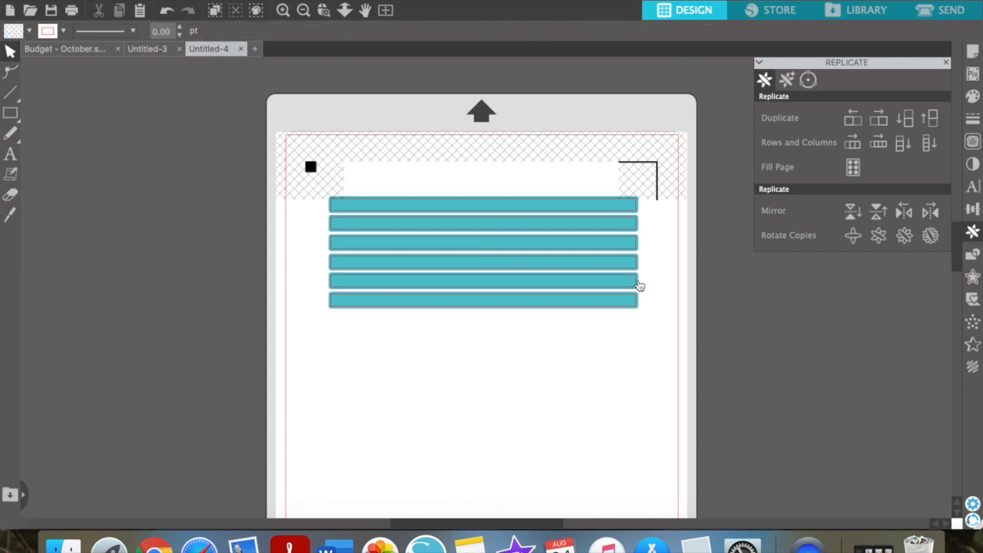
pyautogui.click(638, 286)
pyautogui.press('Delete')
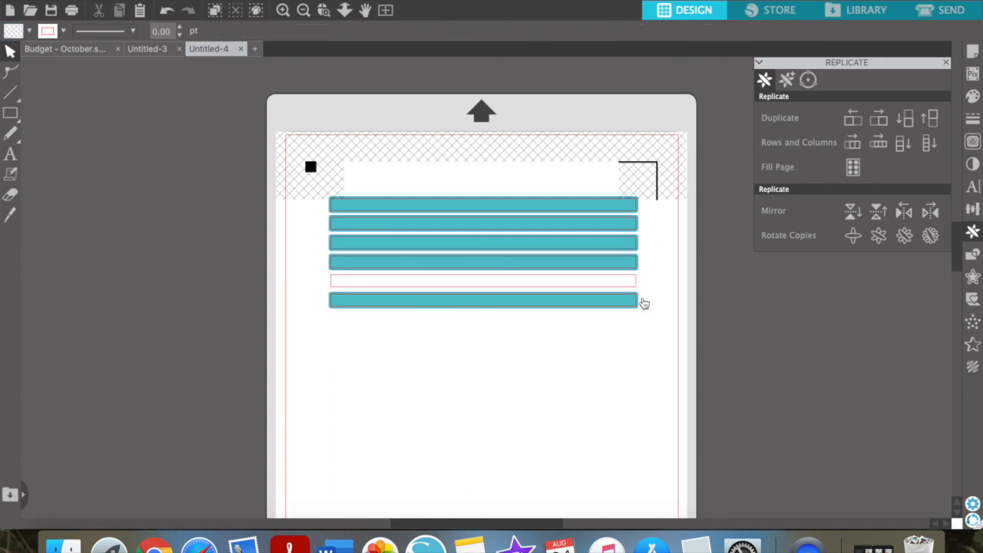
pyautogui.click(639, 304)
pyautogui.press('Delete')
# Set the width of the two bottom outlines to 3.7 in and align them under the left end of the stack
pyautogui.moveTo(650, 310); pyautogui.dragTo(584, 276)
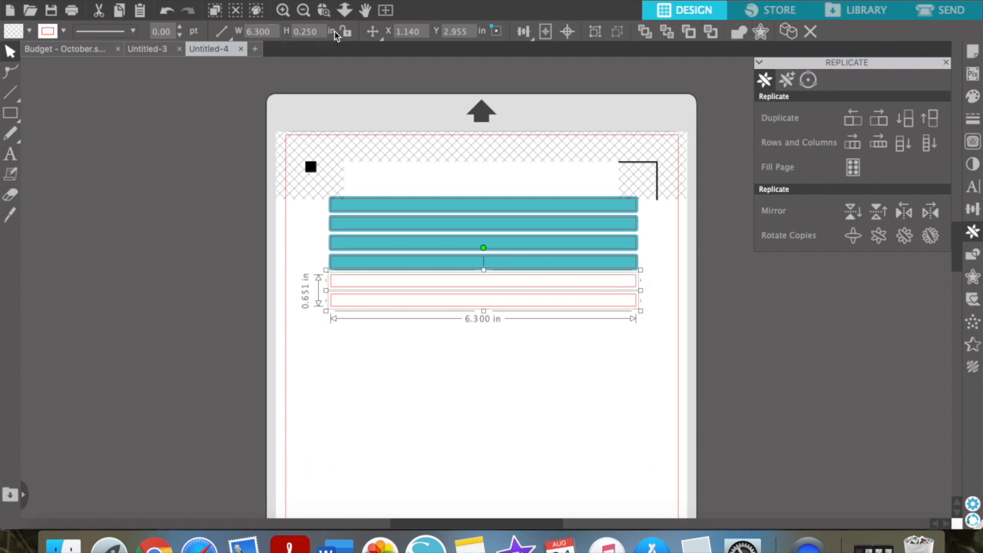
pyautogui.doubleClick(259, 30)
pyautogui.write('3.7')
pyautogui.press('Return')
pyautogui.moveTo(529, 299); pyautogui.dragTo(465, 299)
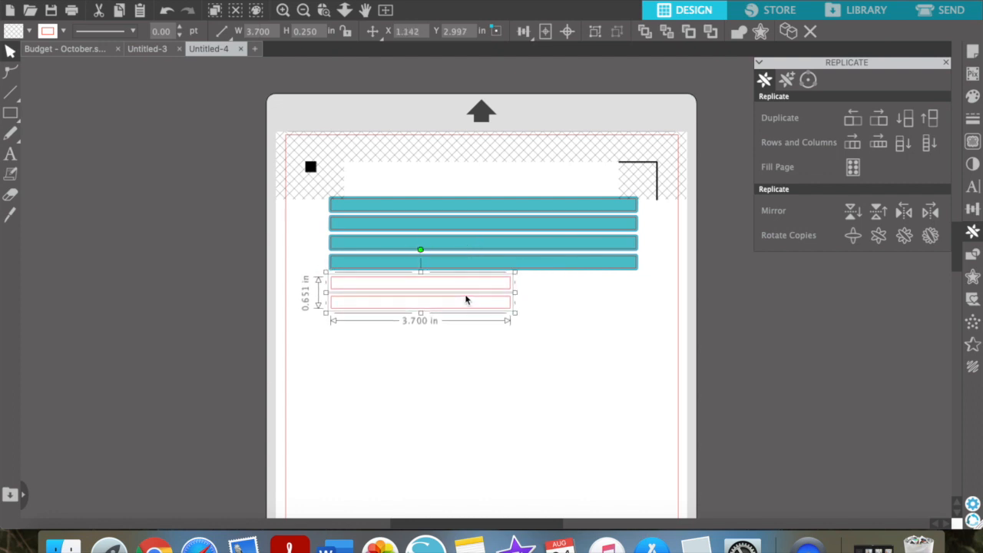
# Duplicate the two 3.7 in outlines to the right and nudge the copies to leave a small gap
pyautogui.click(878, 120)
pyautogui.press('Right')
pyautogui.press('Right')
pyautogui.press('Right')
pyautogui.press('Right')
pyautogui.press('Right')
# Check the October sheet's Fixed Expenses header width, then set the copied outlines to 2.557 in wide and place them beside the originals
pyautogui.click(152, 53)
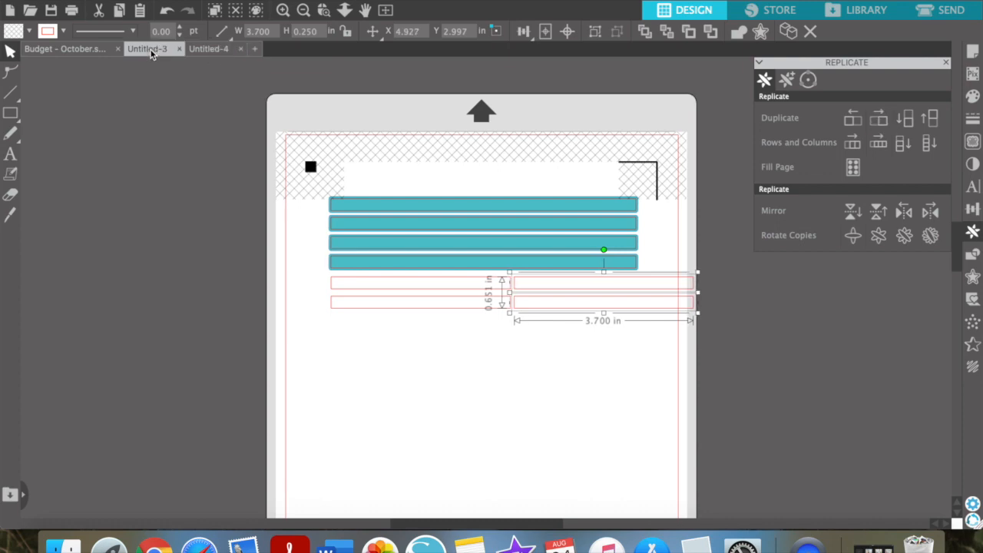
pyautogui.click(101, 51)
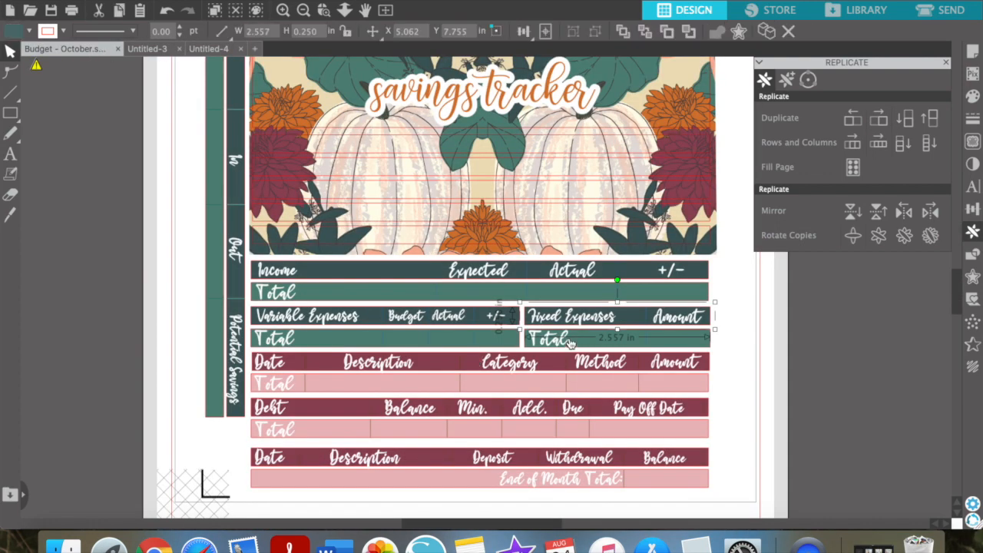
pyautogui.click(228, 49)
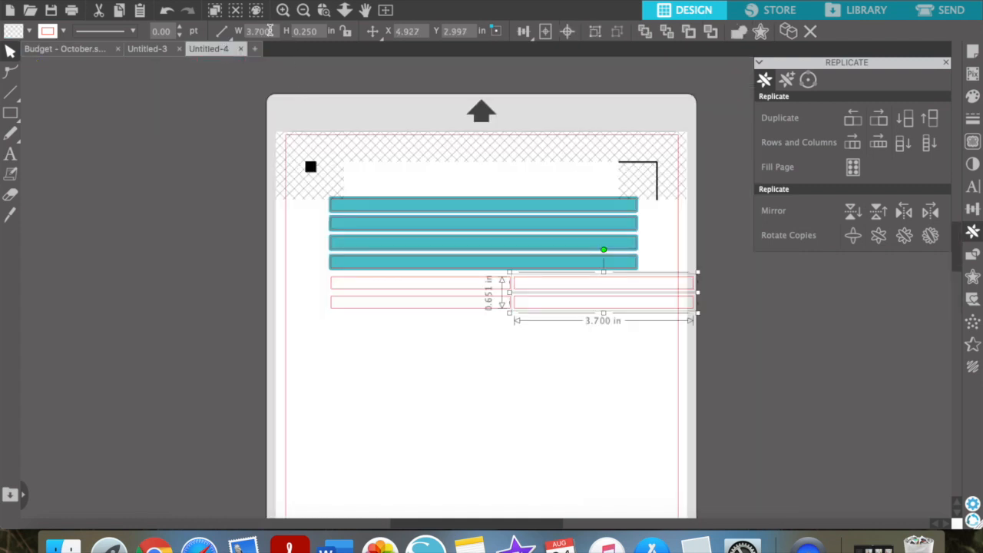
pyautogui.moveTo(269, 31); pyautogui.dragTo(222, 31)
pyautogui.write('2.557')
pyautogui.press('Return')
pyautogui.moveTo(603, 298); pyautogui.dragTo(577, 298)
# Try to offset the four split outlines by 0.03 in
pyautogui.moveTo(614, 350); pyautogui.dragTo(450, 285)
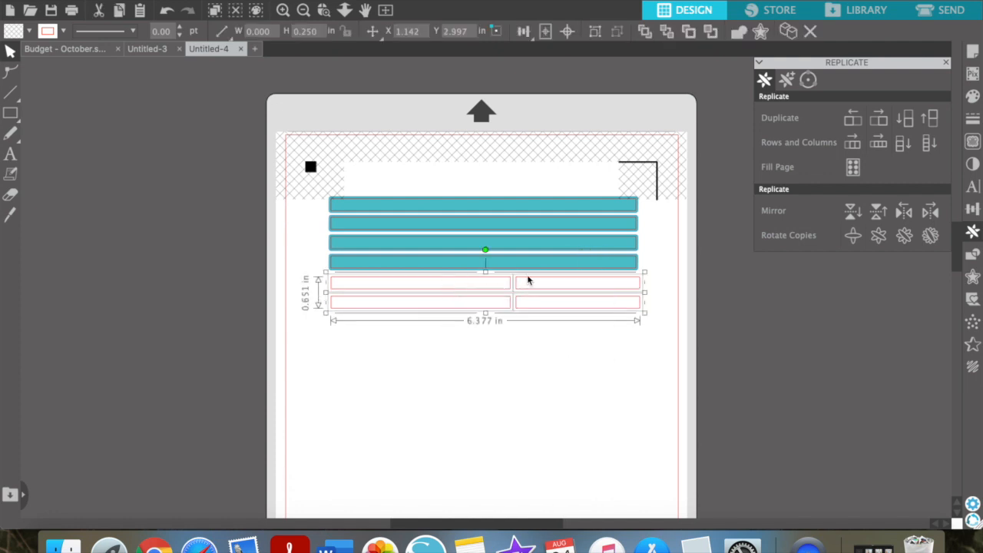
pyautogui.click(973, 276)
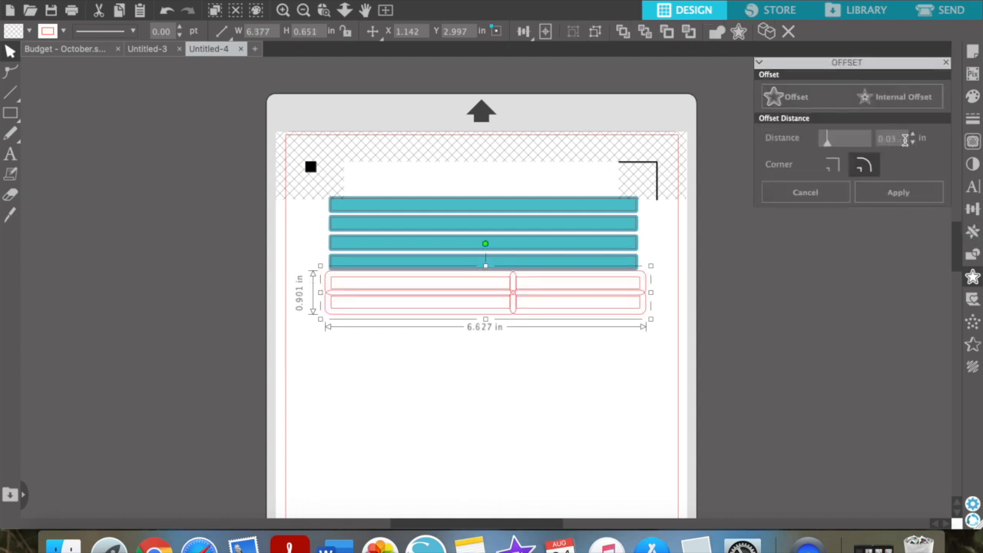
pyautogui.click(918, 193)
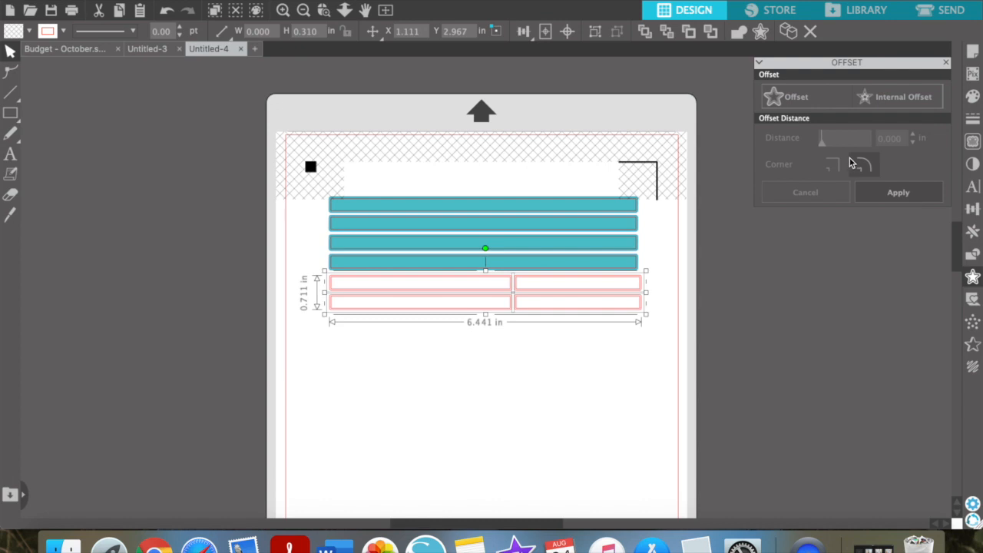
pyautogui.click(756, 310)
# Select the four split outlines and apply a 0.04 in offset with rounded corners
pyautogui.moveTo(635, 350); pyautogui.dragTo(484, 286)
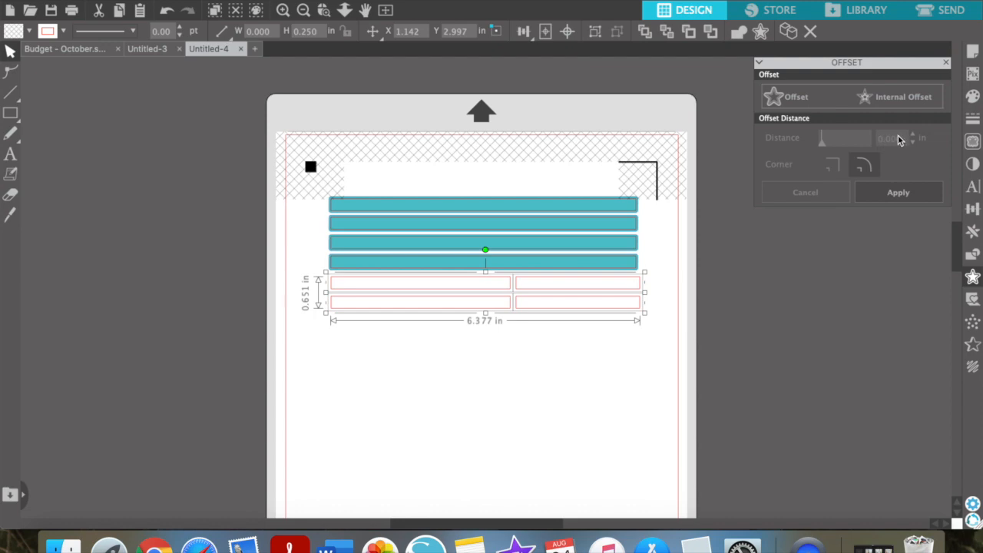
pyautogui.click(802, 98)
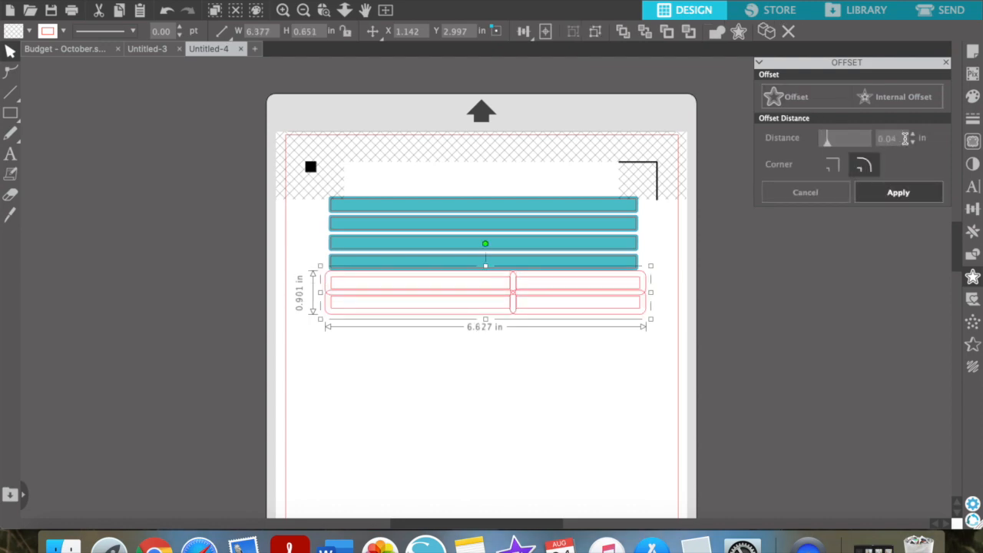
pyautogui.press('Return')
pyautogui.click(899, 195)
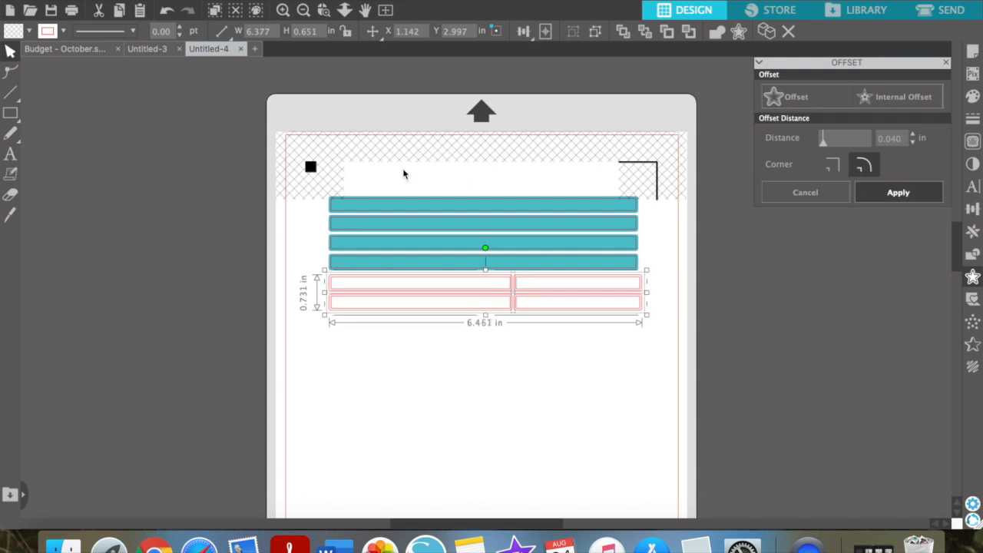
# Give the offset shapes around the four split outlines a blue line colour and a teal fill
pyautogui.click(63, 31)
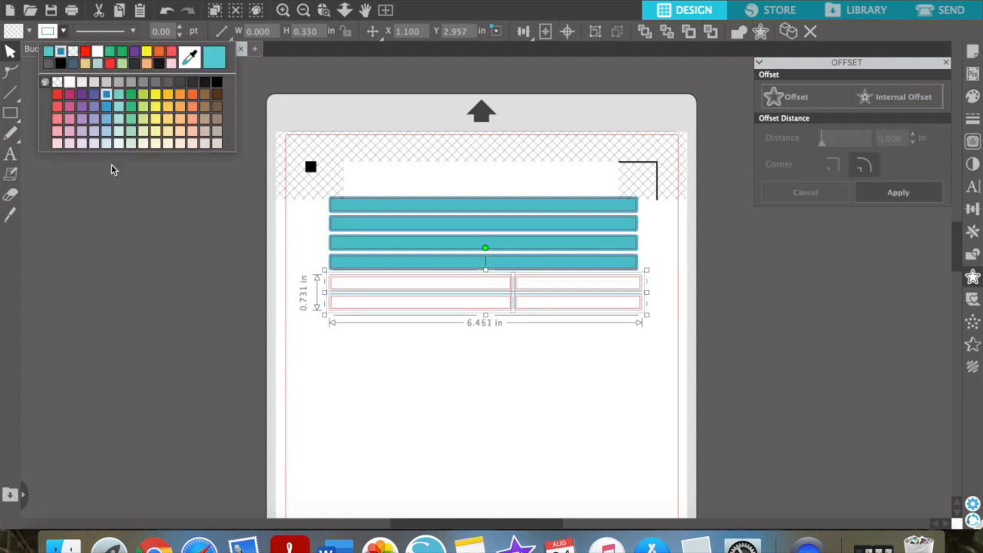
pyautogui.click(356, 298)
pyautogui.click(29, 31)
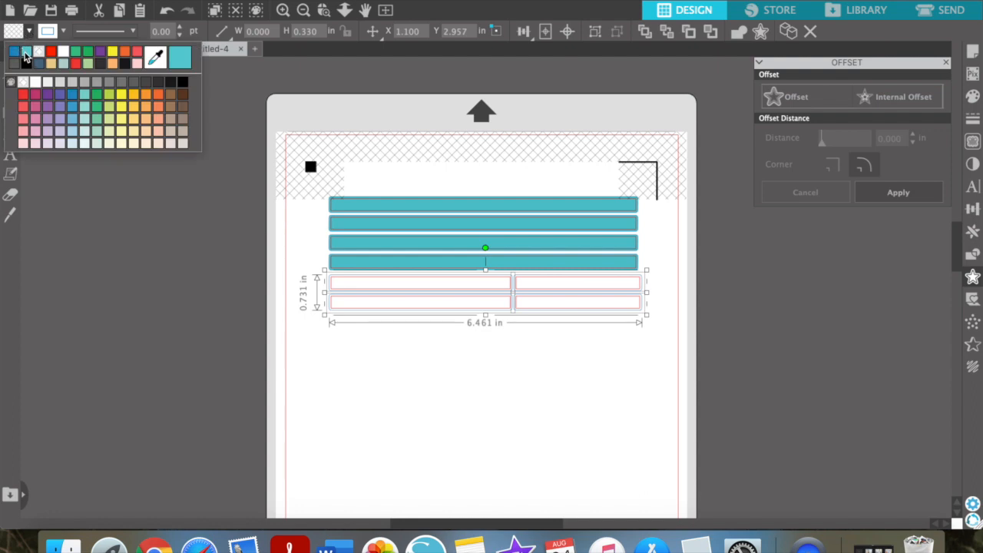
pyautogui.click(25, 52)
pyautogui.click(546, 332)
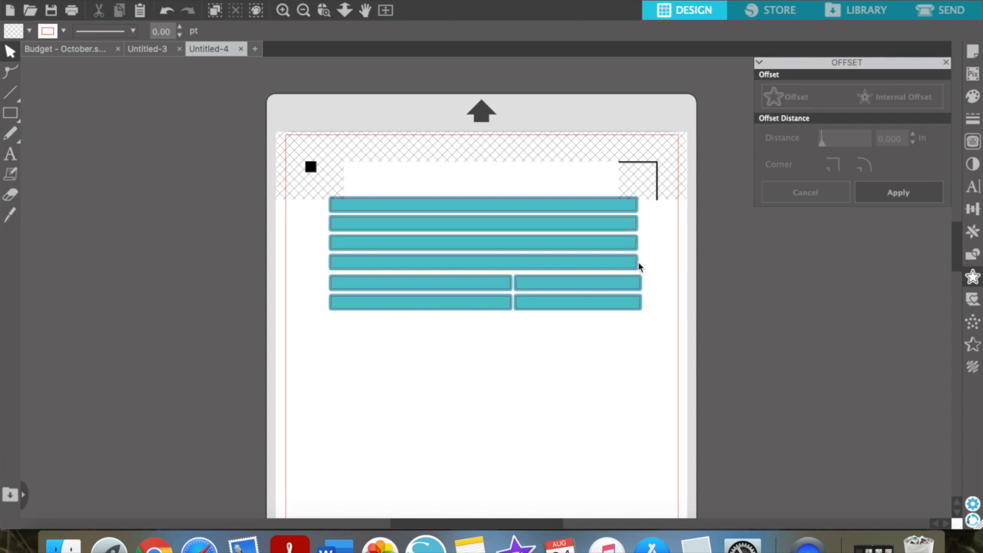
# Copy the top four full-width strips and place the pasted copies below the split strips
pyautogui.moveTo(110, 54); pyautogui.dragTo(126, 60)
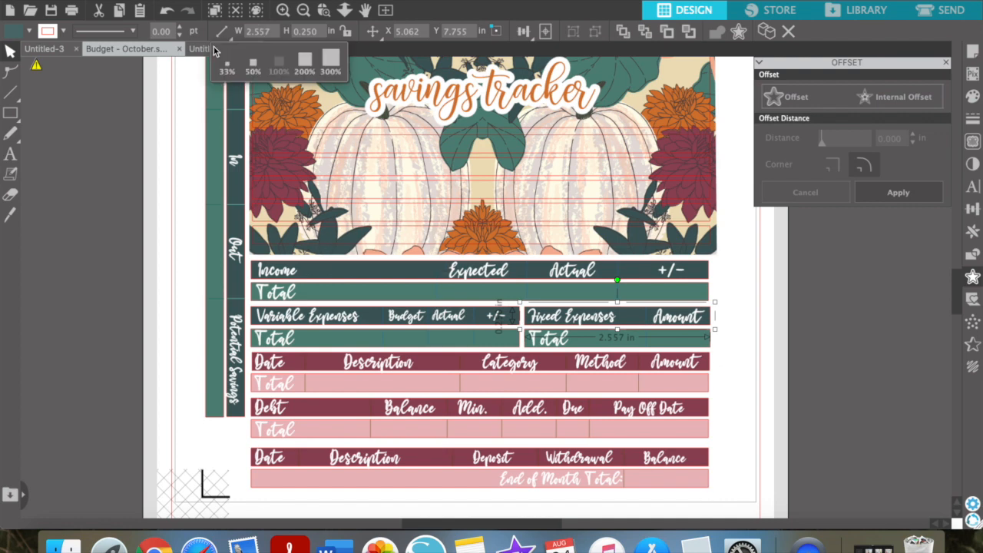
pyautogui.click(218, 49)
pyautogui.moveTo(655, 205); pyautogui.dragTo(590, 265)
pyautogui.press('super+c')
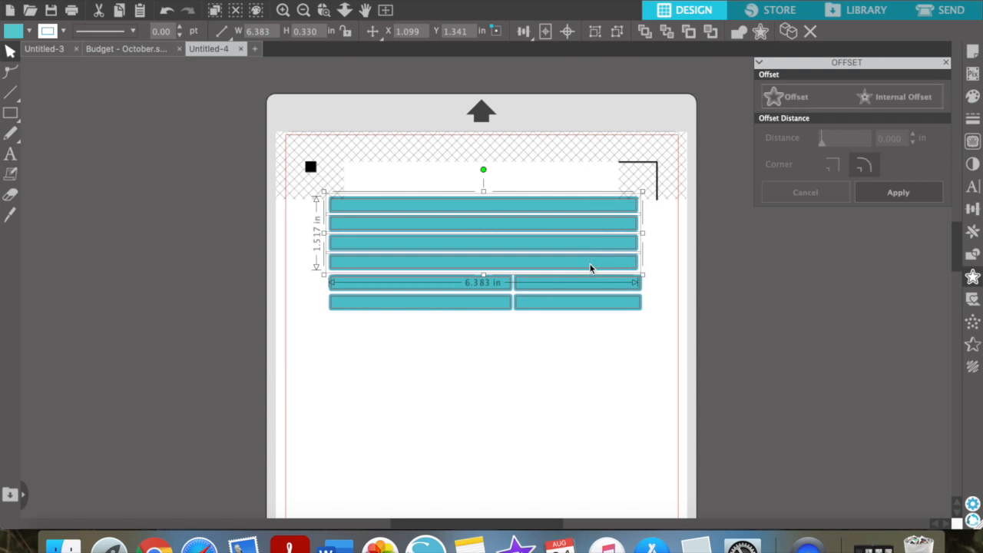
pyautogui.press('super+v')
pyautogui.moveTo(640, 290); pyautogui.dragTo(614, 392)
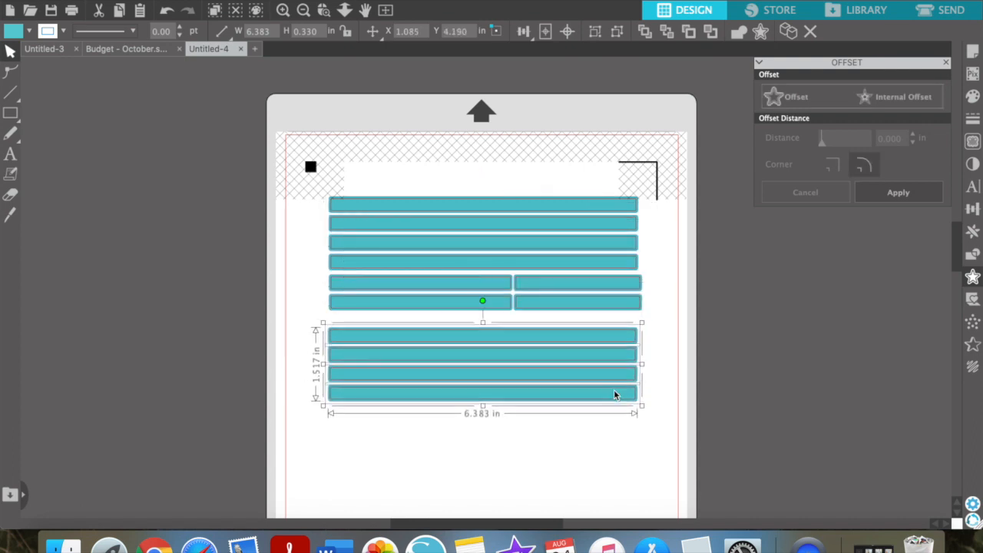
# Add two more full-width strips beneath the lower stack and nudge them up to match its spacing
pyautogui.moveTo(643, 425); pyautogui.dragTo(562, 434)
pyautogui.press('Up')
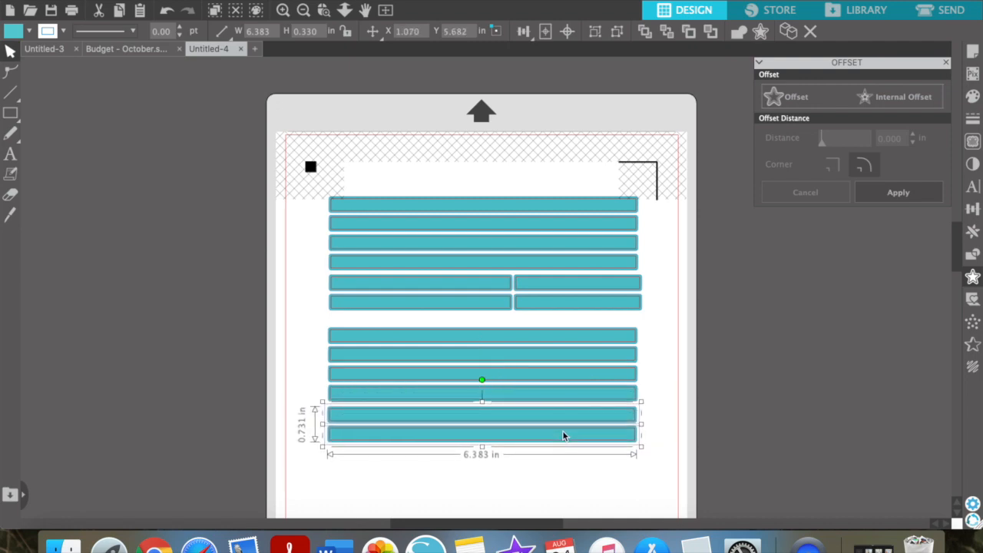
pyautogui.click(703, 412)
pyautogui.moveTo(643, 459); pyautogui.dragTo(611, 411)
pyautogui.press('Up')
pyautogui.press('Up')
pyautogui.press('Up')
pyautogui.click(707, 423)
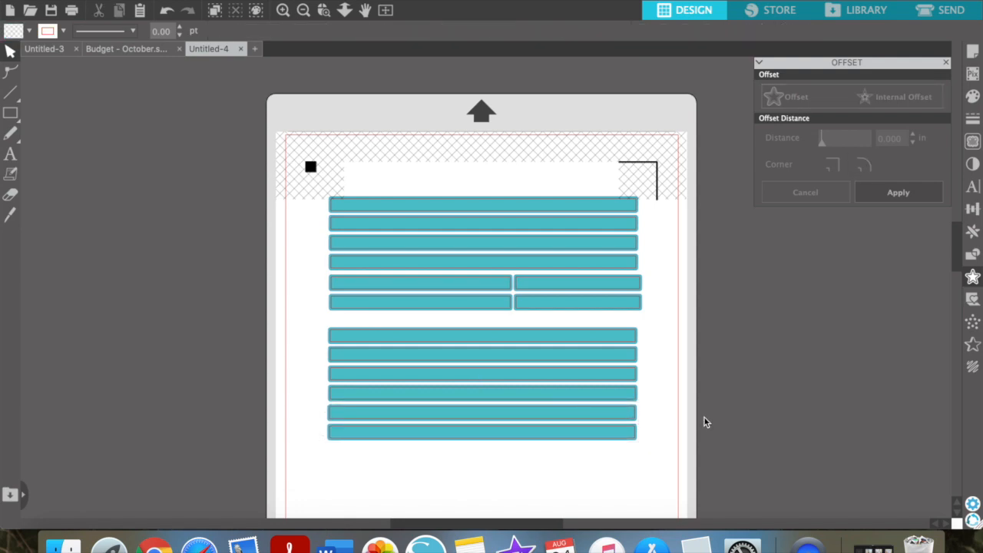
# Select the four split strips and nudge them left and up toward the upper stack
pyautogui.moveTo(656, 314); pyautogui.dragTo(379, 287)
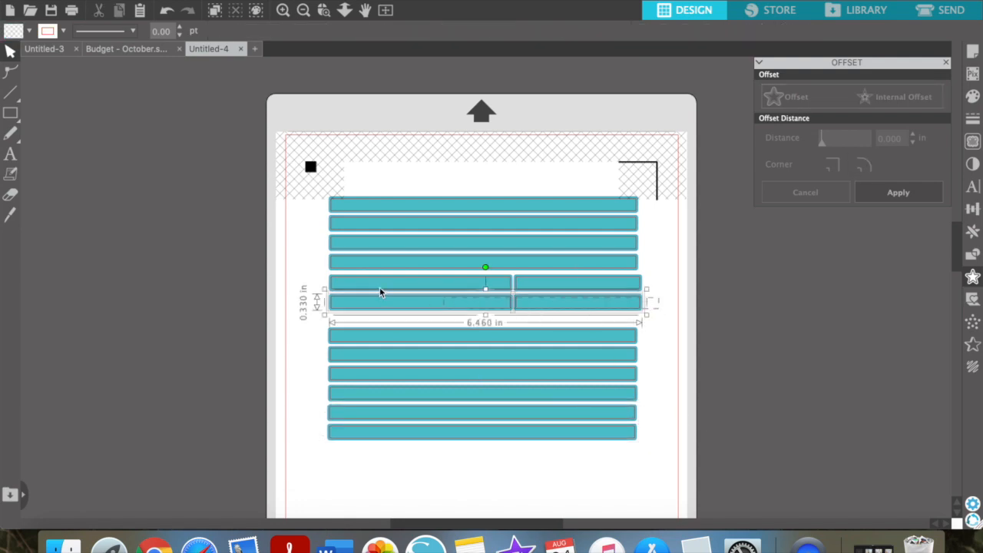
pyautogui.press('Left')
pyautogui.press('Left')
pyautogui.press('Left')
pyautogui.press('Up')
pyautogui.press('Up')
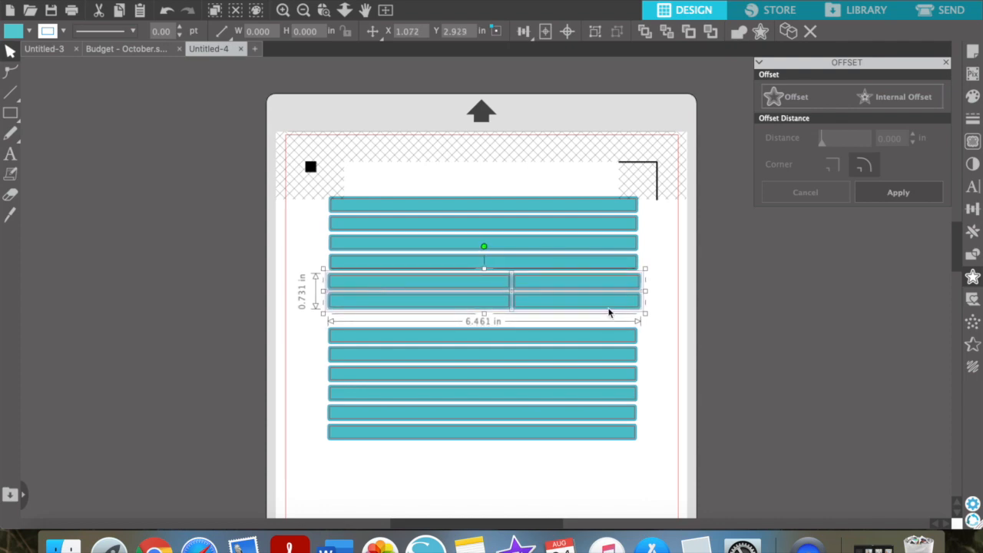
# Change the fill of the six full-width strips in the lower stack to light tan
pyautogui.click(683, 326)
pyautogui.click(496, 329)
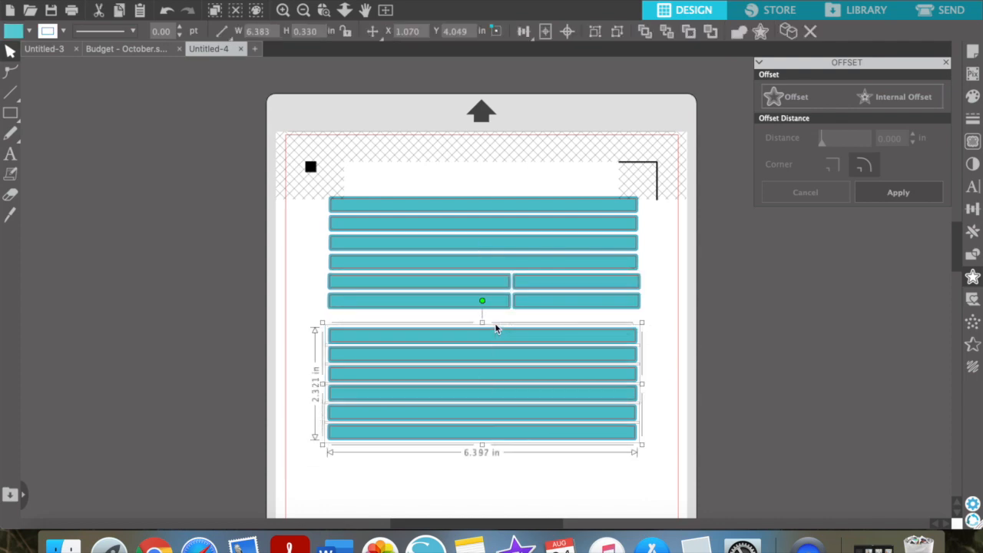
pyautogui.click(642, 439)
pyautogui.moveTo(652, 335); pyautogui.dragTo(638, 442)
pyautogui.click(30, 32)
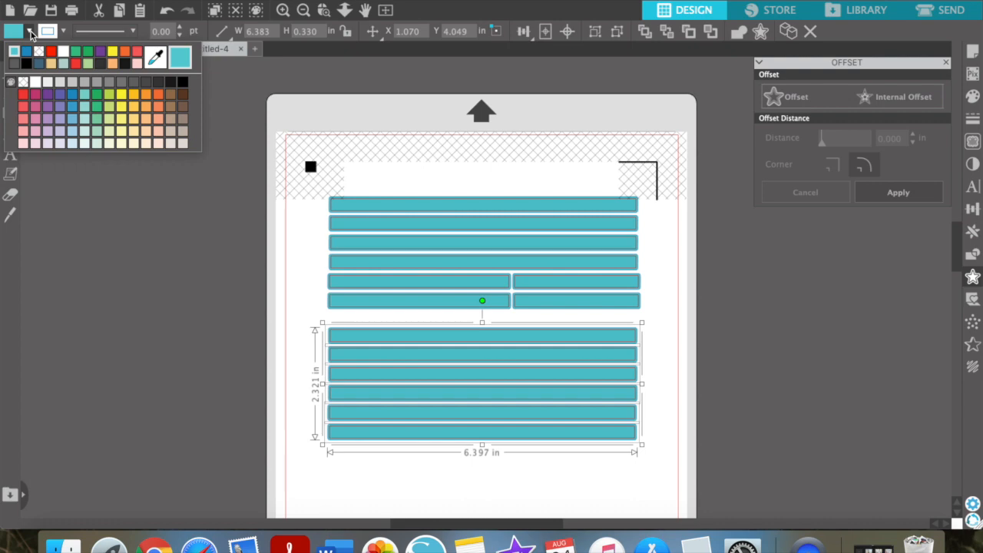
pyautogui.click(174, 122)
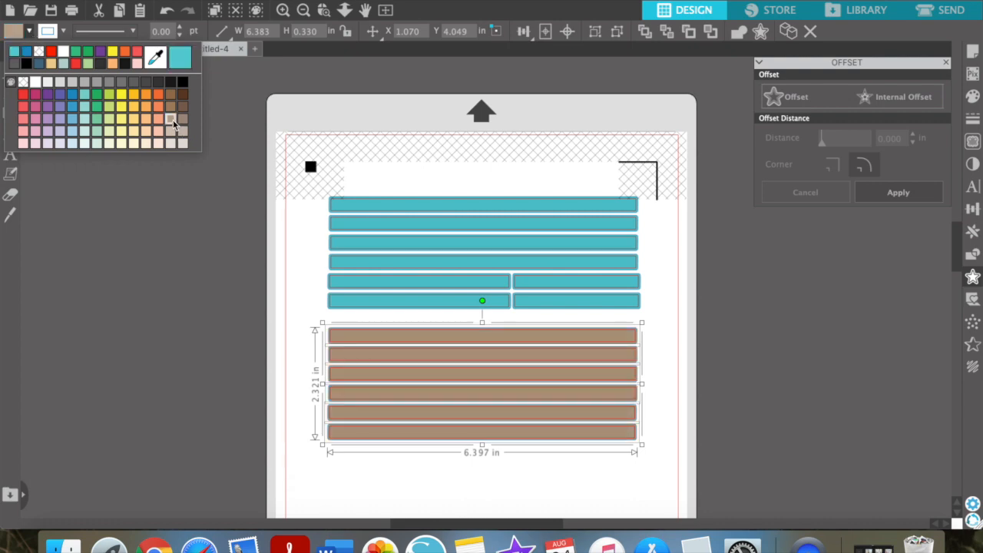
pyautogui.click(29, 30)
pyautogui.click(168, 138)
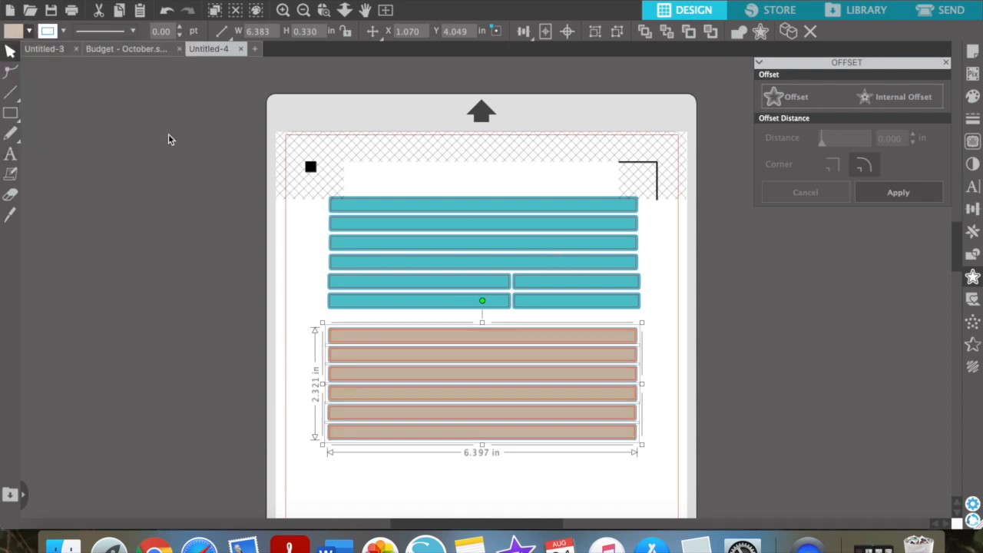
pyautogui.click(680, 340)
pyautogui.moveTo(669, 456); pyautogui.dragTo(514, 330)
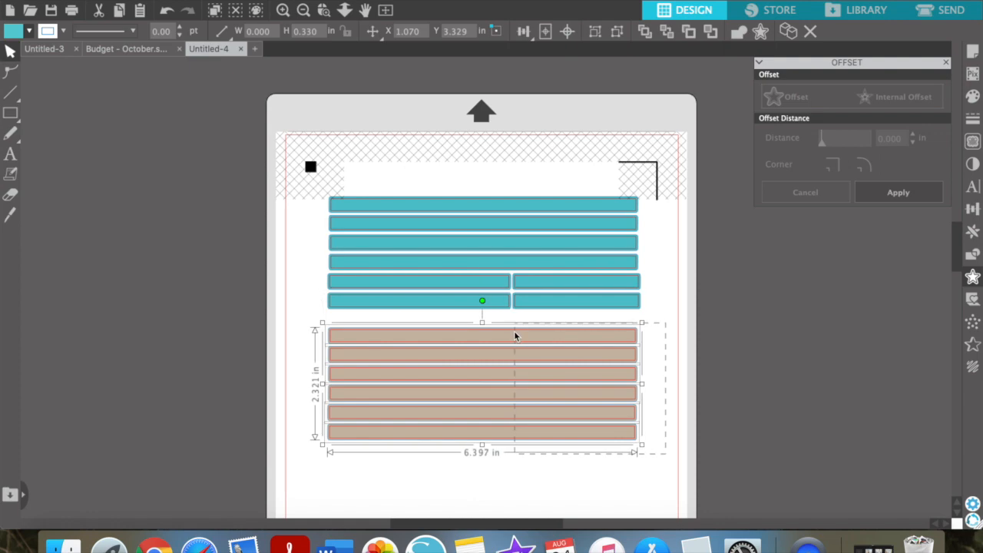
pyautogui.click(673, 322)
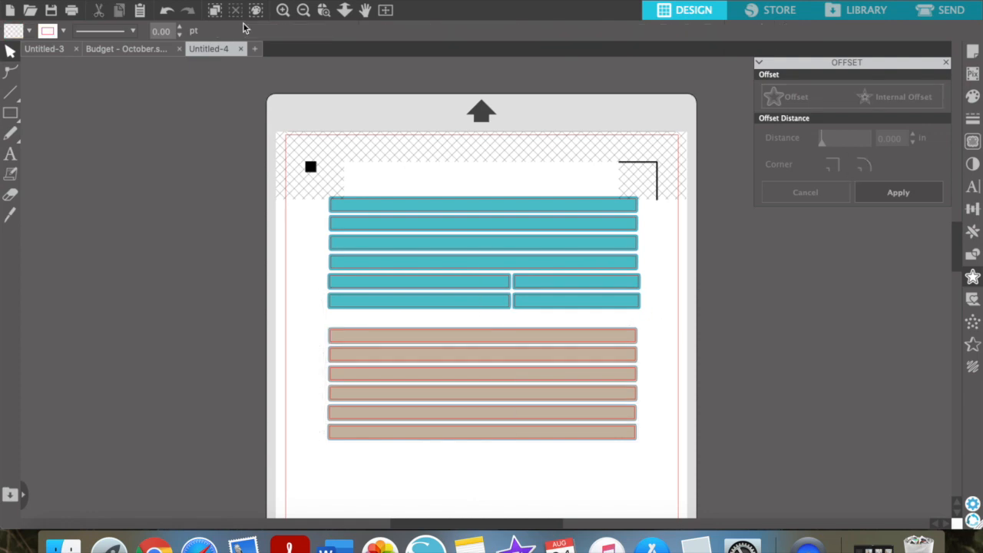
# Copy the Income header and Total labels from the October budget file and place them on the top two teal strips of Untitled-4
pyautogui.click(58, 49)
pyautogui.click(129, 49)
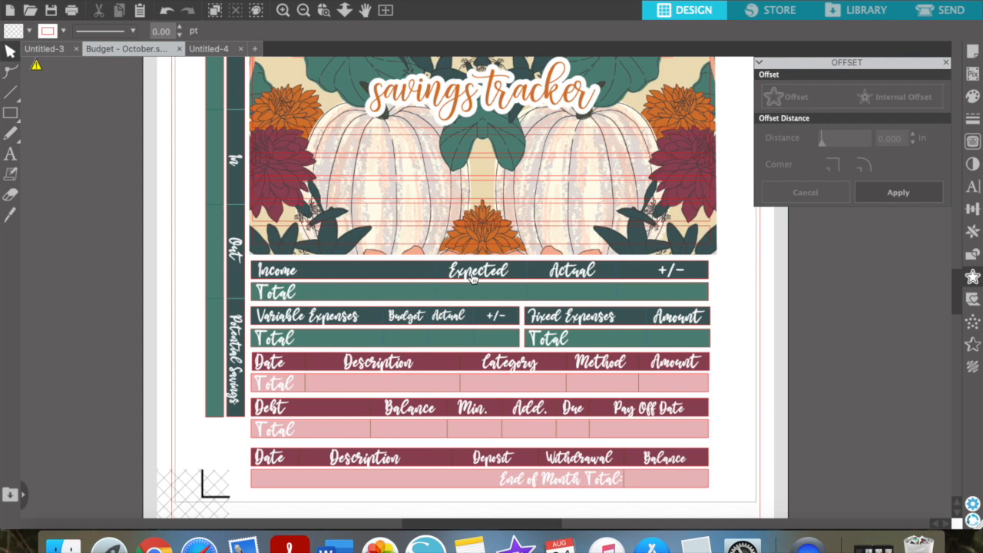
pyautogui.click(275, 294)
pyautogui.press('super+c')
pyautogui.click(209, 49)
pyautogui.press('super+v')
pyautogui.scroll(-3, 532, 422)
pyautogui.moveTo(406, 459); pyautogui.dragTo(360, 136)
pyautogui.scroll(3, 360, 136)
pyautogui.moveTo(357, 206); pyautogui.dragTo(346, 194)
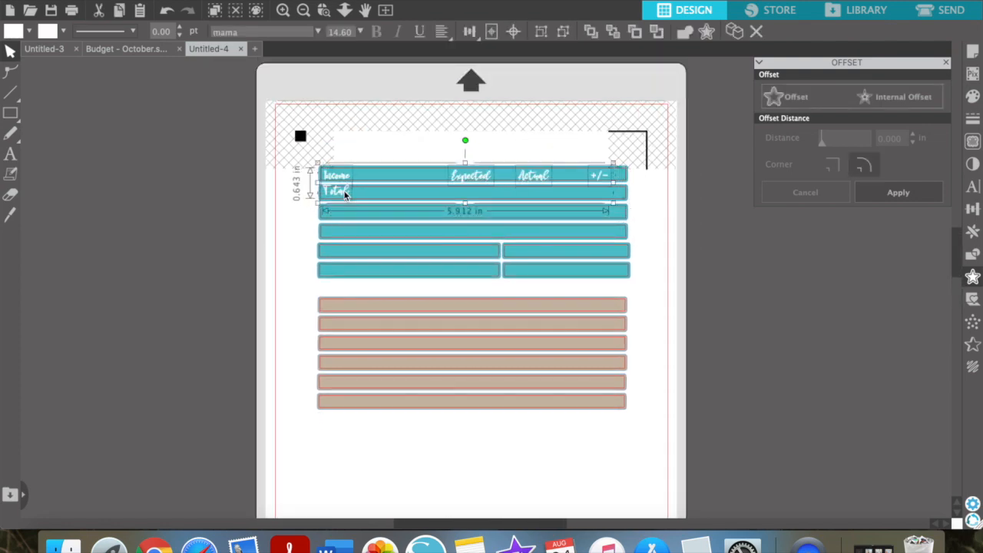
# Fine-tune the pasted labels' position on the top two strips and lower the Total label to centre it in its strip
pyautogui.press('Up')
pyautogui.press('Up')
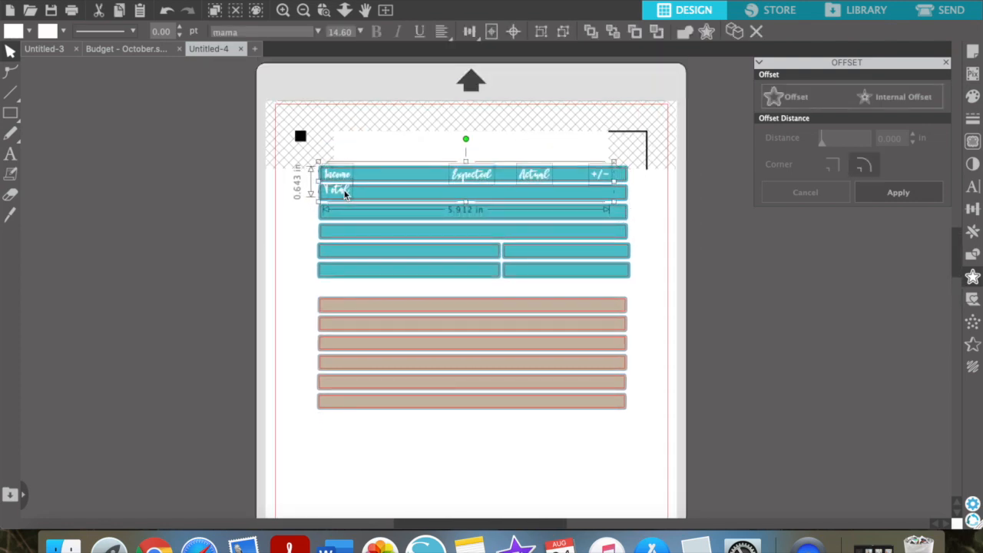
pyautogui.press('Down')
pyautogui.press('Right')
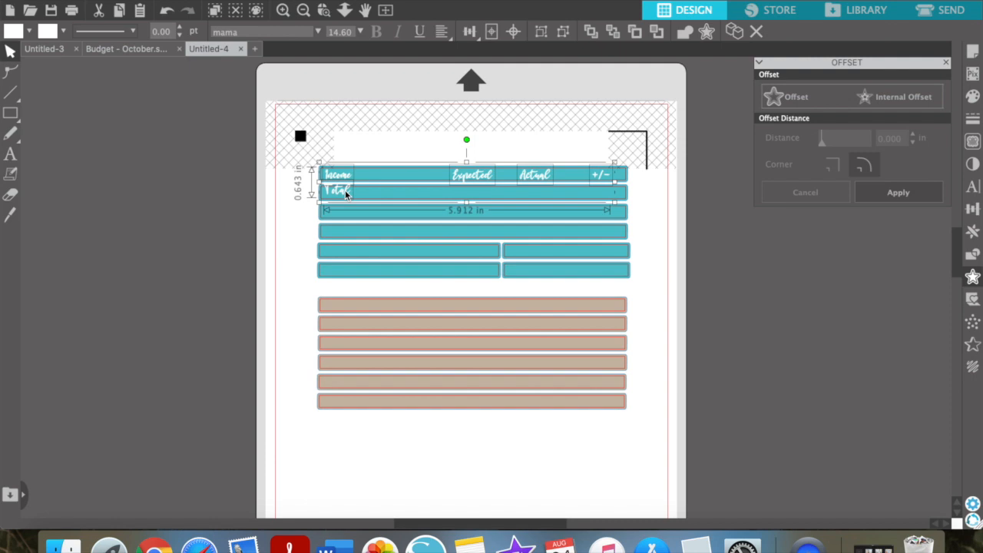
pyautogui.click(313, 191)
pyautogui.click(337, 193)
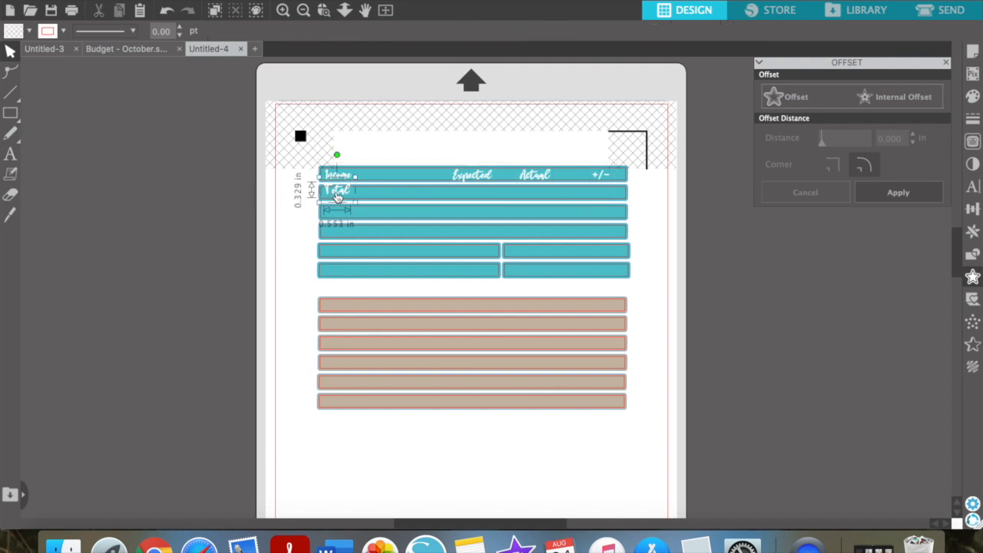
pyautogui.moveTo(336, 193); pyautogui.dragTo(336, 195)
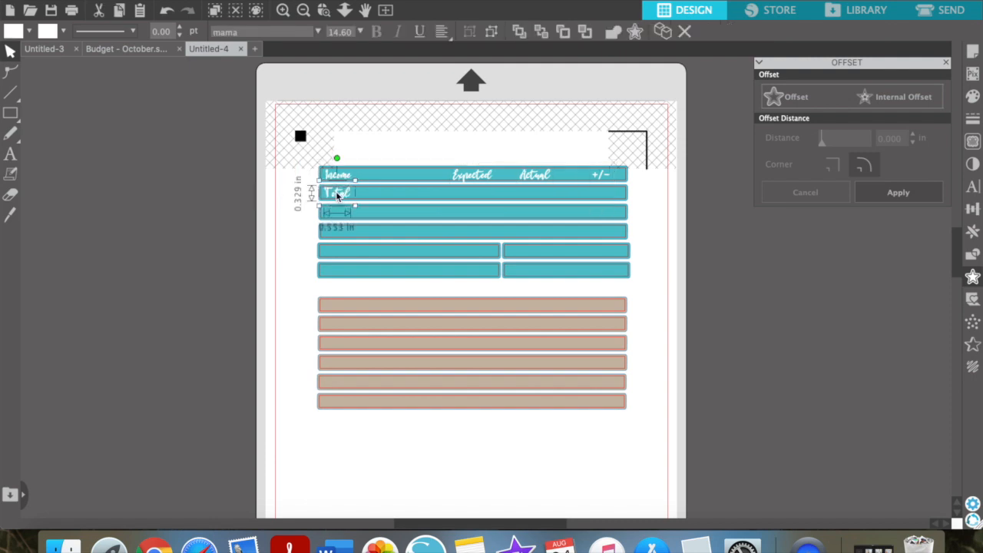
# Change the font of the Income and Total labels to jenPlans
pyautogui.keyDown('shift'); pyautogui.click(345, 178); pyautogui.keyUp('shift')
pyautogui.moveTo(272, 34); pyautogui.dragTo(188, 32)
pyautogui.write('jenPlans')
pyautogui.press('Return')
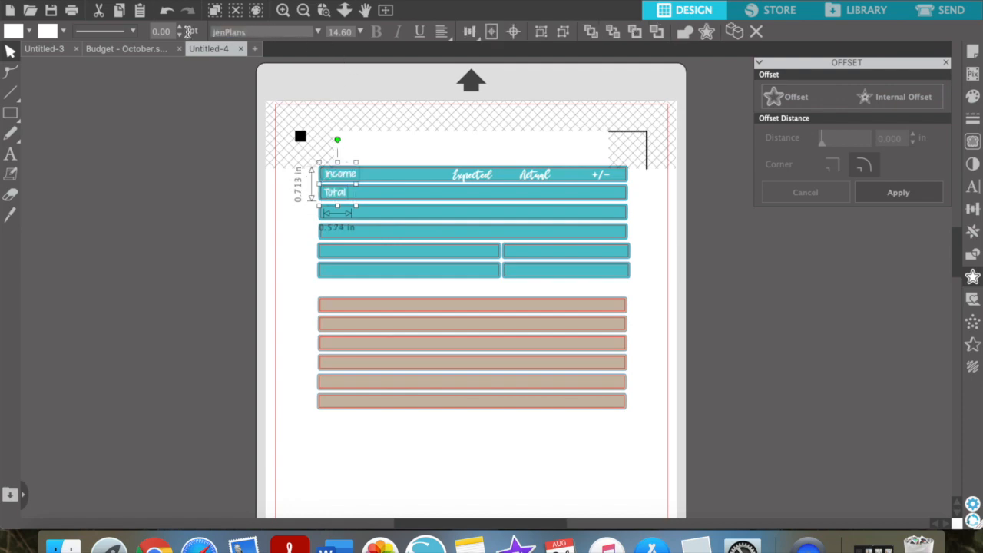
pyautogui.click(154, 121)
pyautogui.click(340, 198)
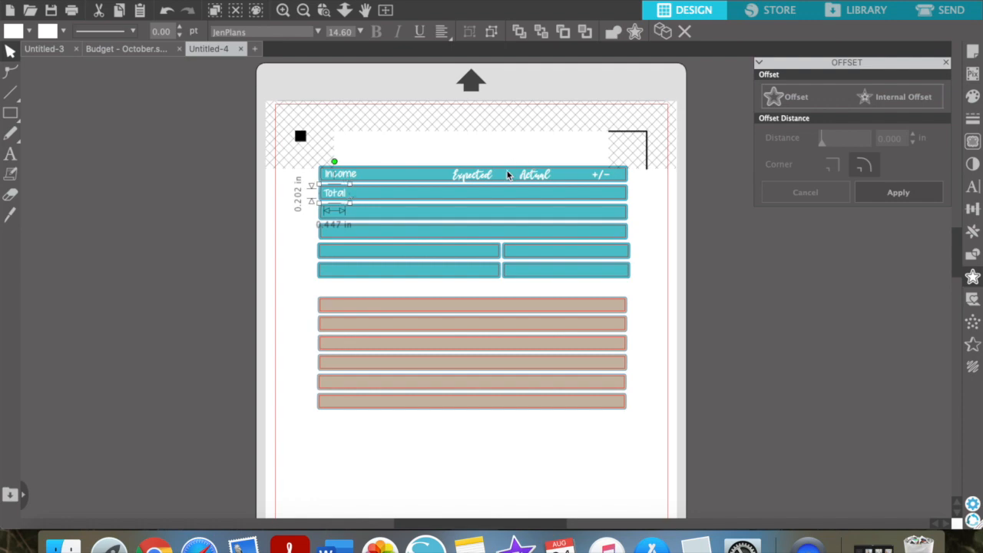
# Set the Expected, Actual and +/- labels in the top strip to the jenPlans font
pyautogui.click(483, 177)
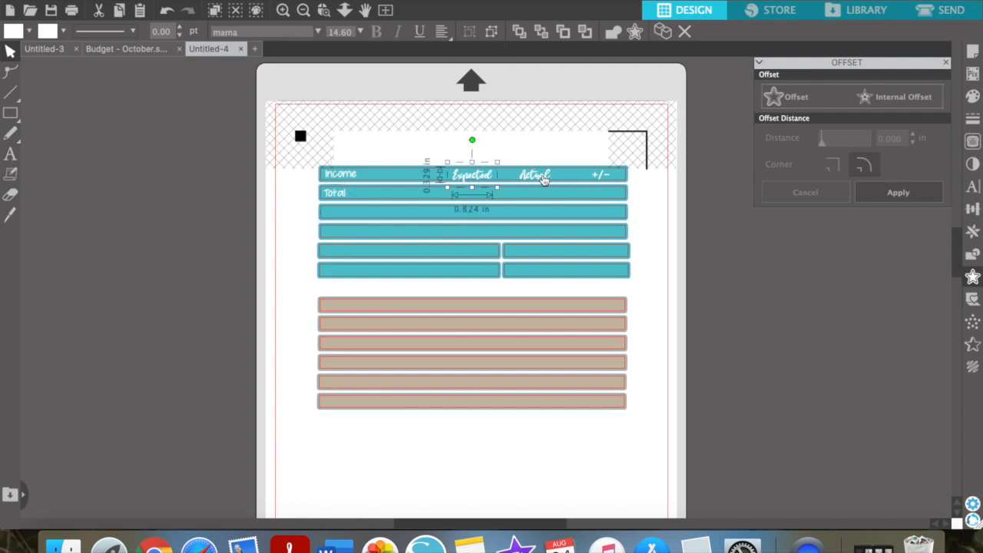
pyautogui.keyDown('shift'); pyautogui.click(544, 178); pyautogui.keyUp('shift')
pyautogui.keyDown('shift'); pyautogui.click(597, 176); pyautogui.keyUp('shift')
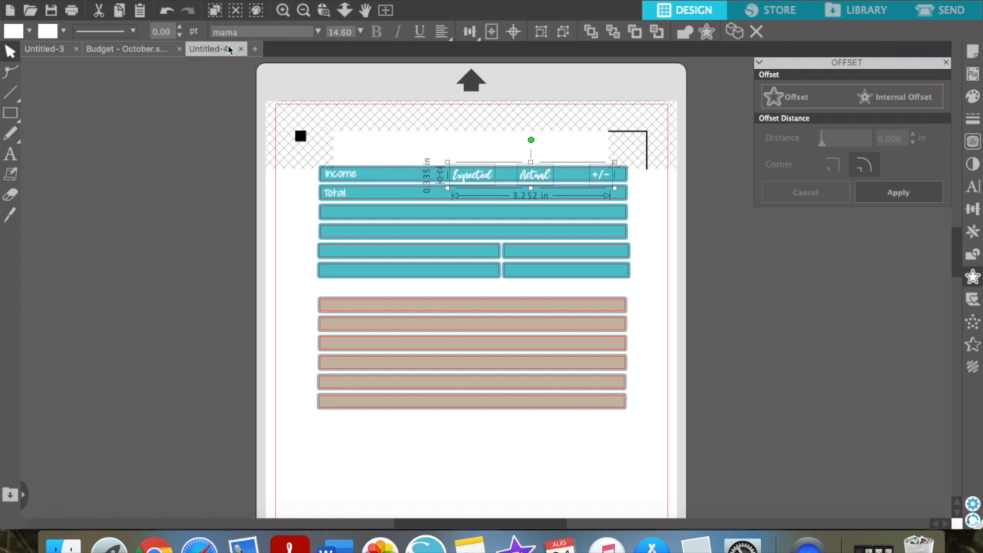
pyautogui.moveTo(241, 34); pyautogui.dragTo(192, 34)
pyautogui.write('jenPlans')
pyautogui.press('Return')
pyautogui.click(206, 295)
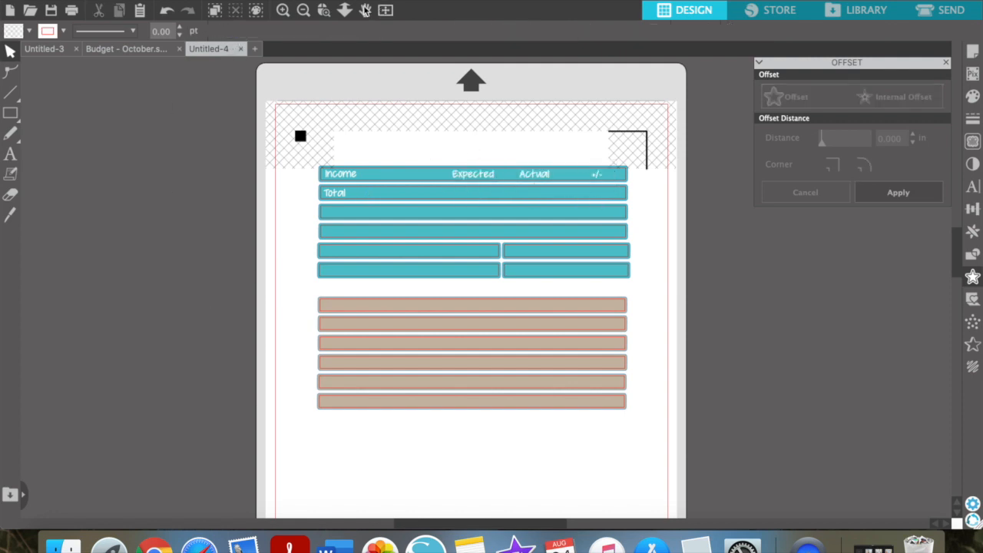
# Draw a vertical divider line about 0.25 in tall between Income and Expected in the top strip
pyautogui.click(283, 11)
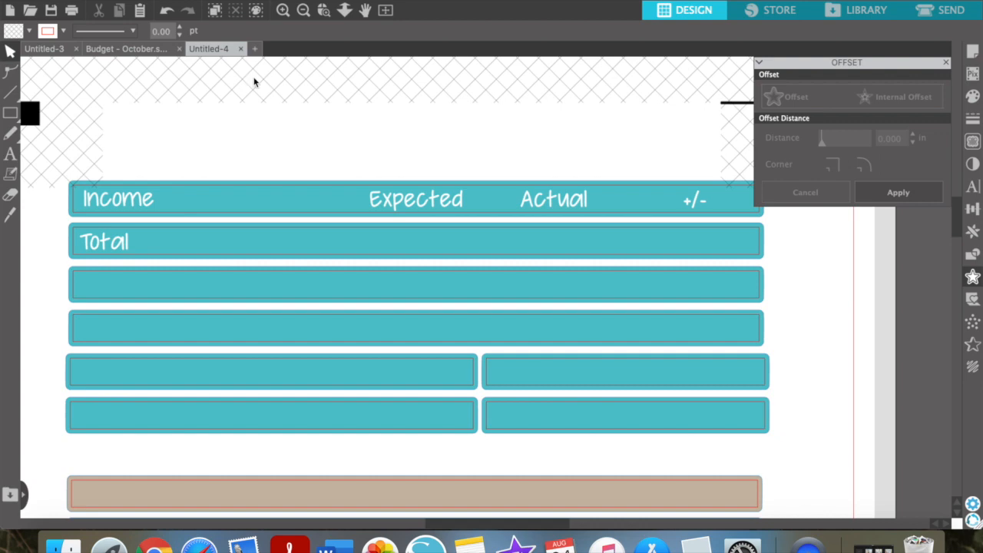
pyautogui.click(12, 134)
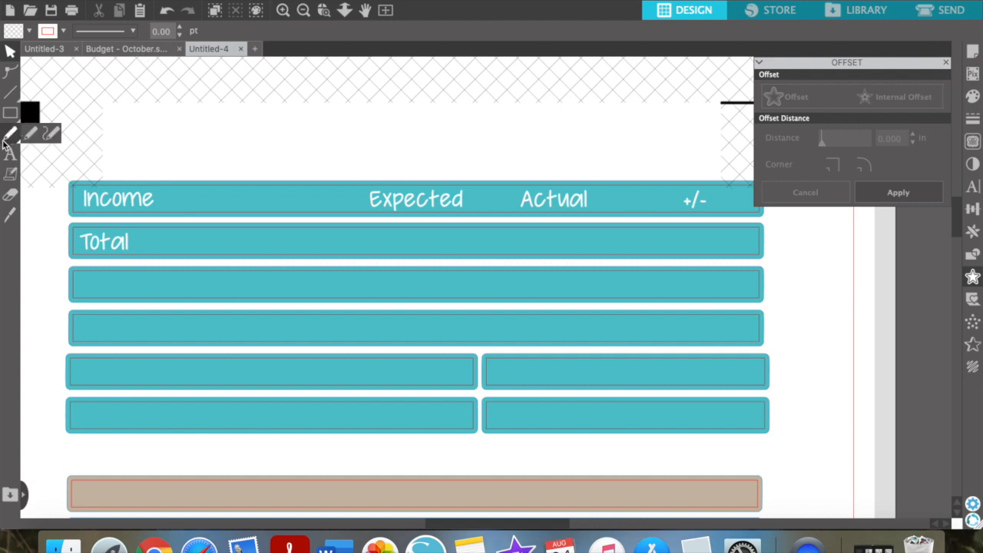
pyautogui.click(11, 92)
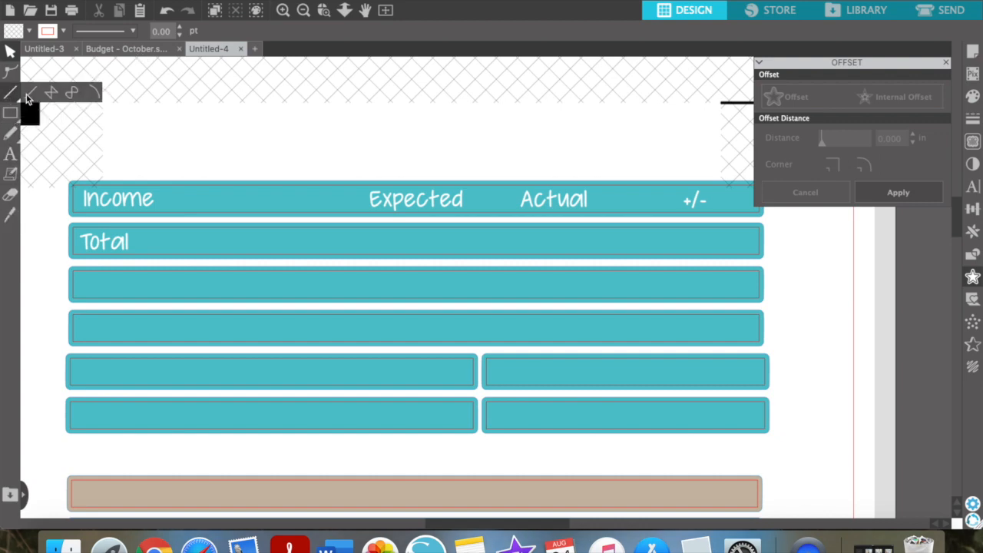
pyautogui.click(34, 97)
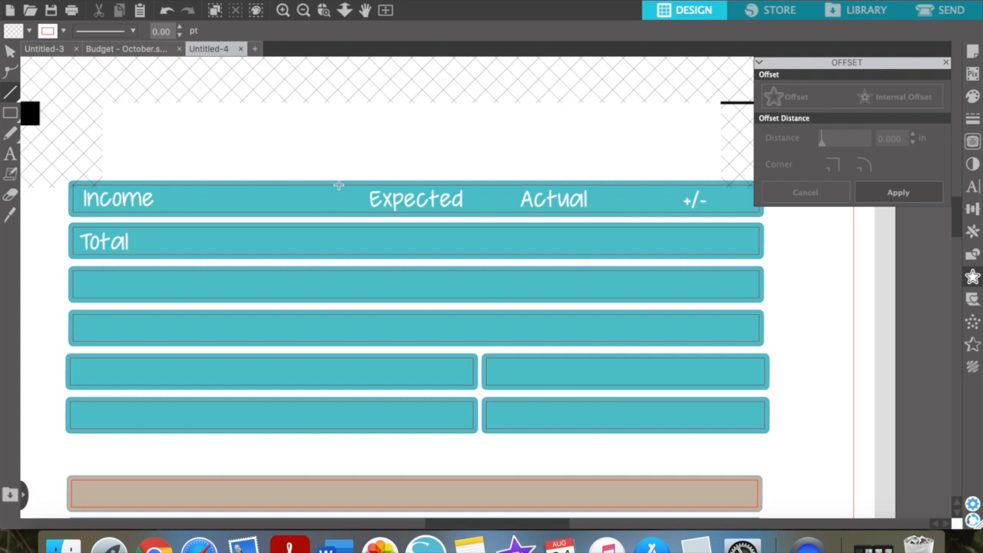
pyautogui.moveTo(339, 185); pyautogui.dragTo(338, 213)
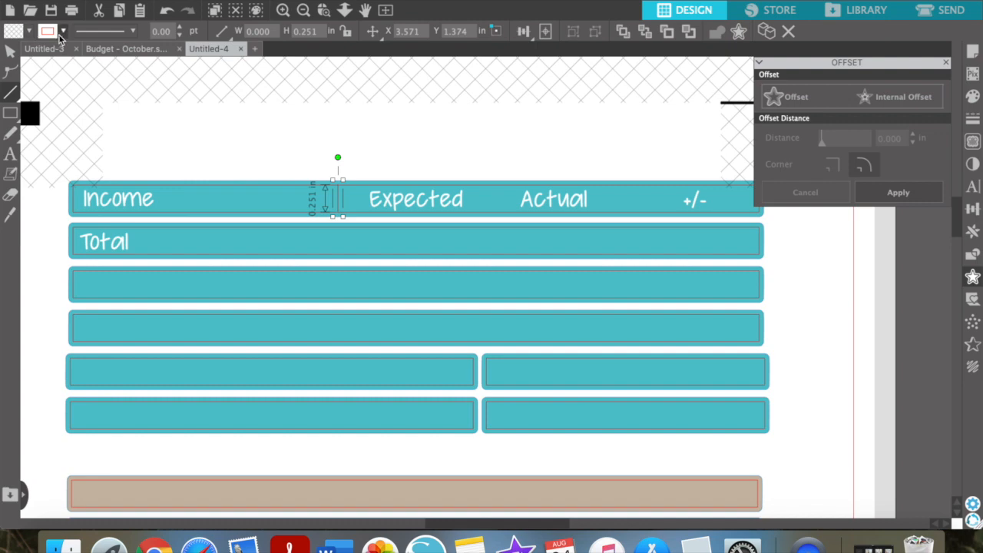
# Recolour the new divider line and set its line thickness to 0.50 pt
pyautogui.click(61, 34)
pyautogui.click(86, 62)
pyautogui.click(10, 51)
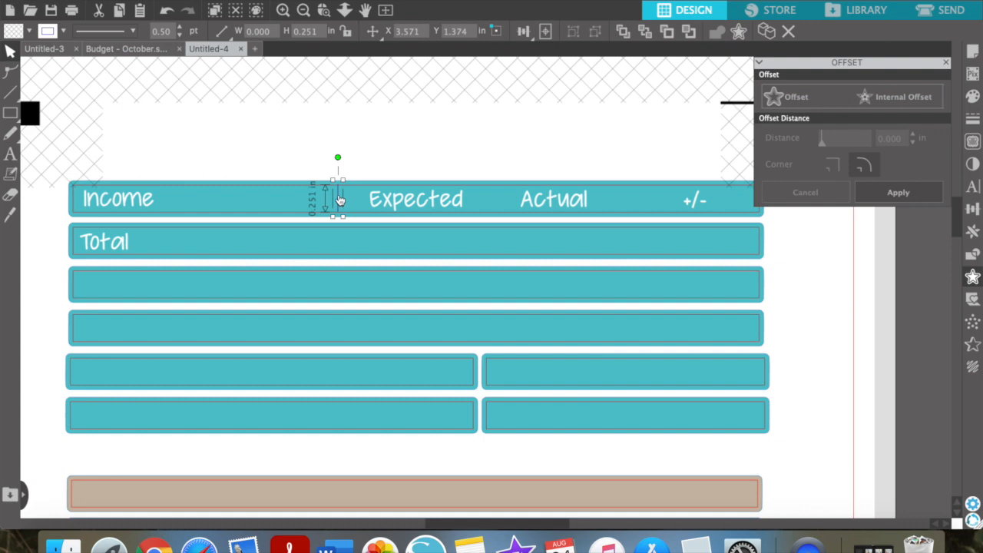
# Paste copies of the divider and place them between Expected and Actual and between Actual and +/-
pyautogui.press('super+v')
pyautogui.moveTo(367, 223); pyautogui.dragTo(630, 198)
pyautogui.press('super+v')
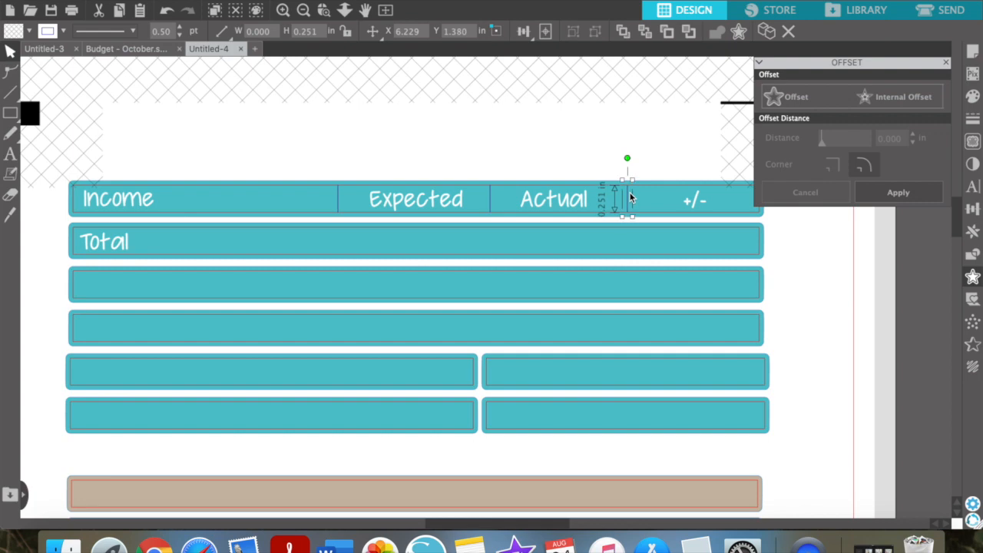
pyautogui.click(505, 138)
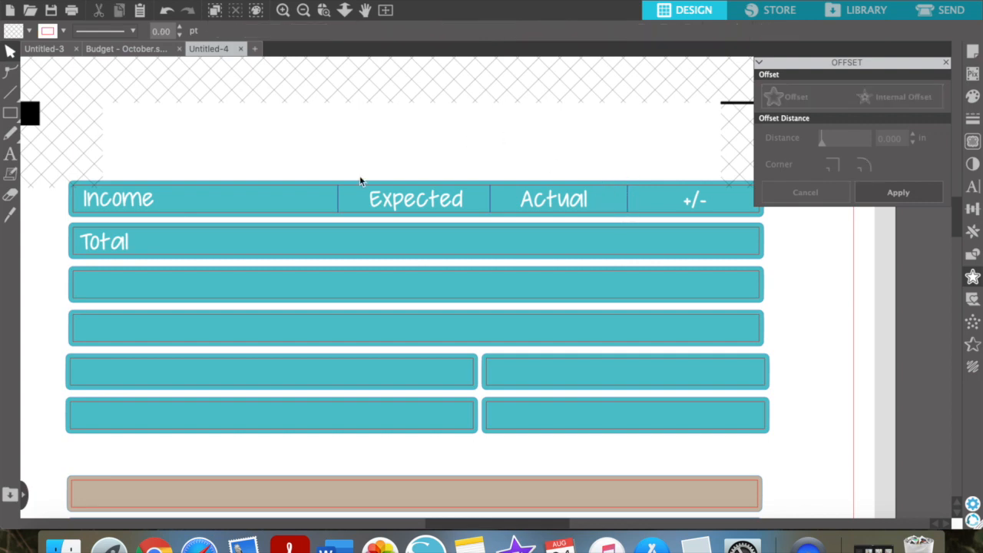
# Duplicate the three header dividers downward and nudge the copies down to fit inside the Total strip
pyautogui.click(339, 205)
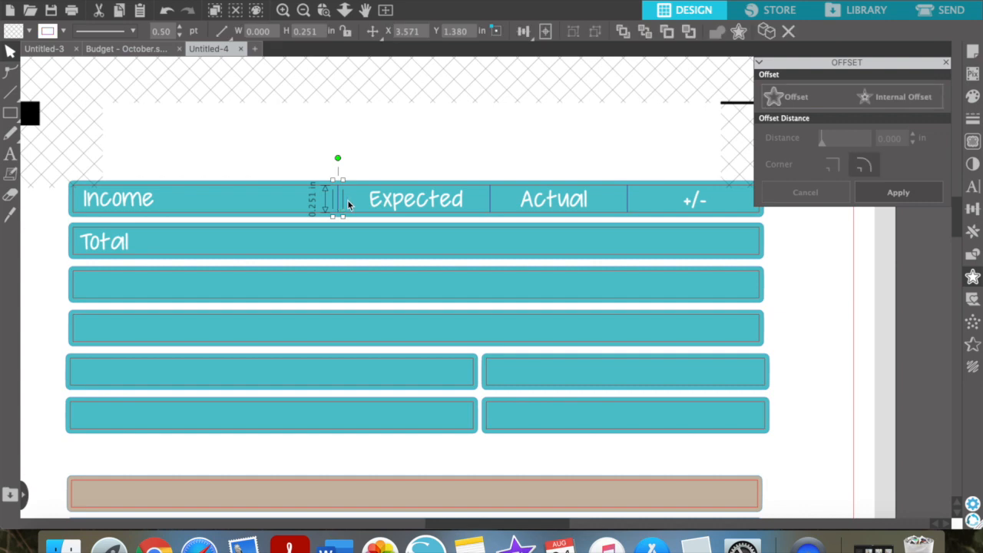
pyautogui.keyDown('shift'); pyautogui.click(492, 201); pyautogui.keyUp('shift')
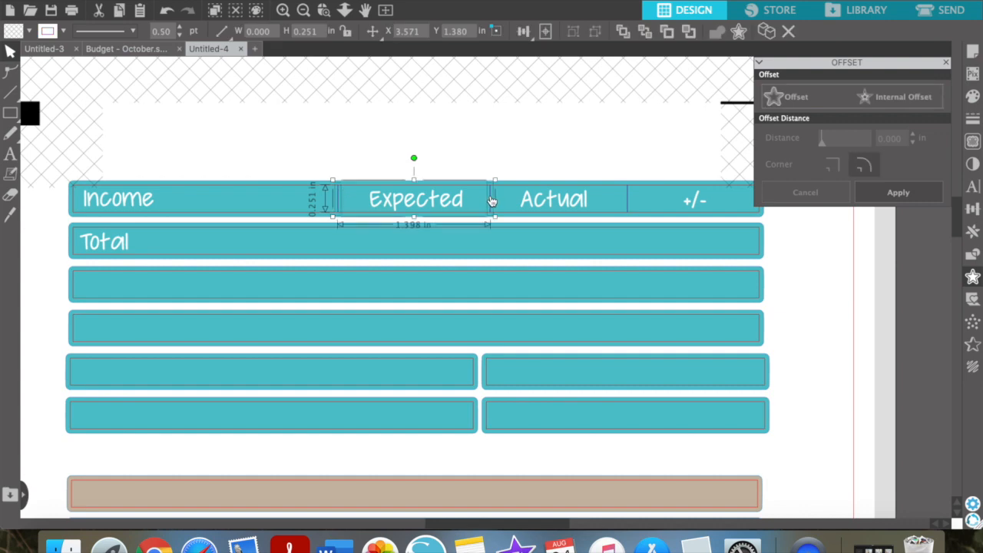
pyautogui.keyDown('shift'); pyautogui.click(629, 205); pyautogui.keyUp('shift')
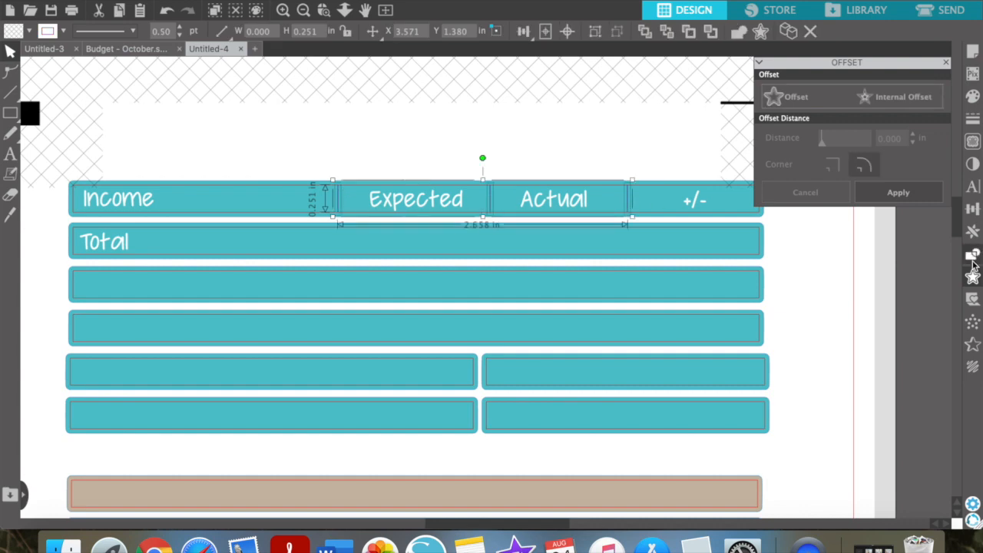
pyautogui.click(973, 231)
pyautogui.click(907, 121)
pyautogui.press('Down')
pyautogui.press('Down')
pyautogui.press('Down')
pyautogui.press('Down')
pyautogui.press('Down')
pyautogui.press('Down')
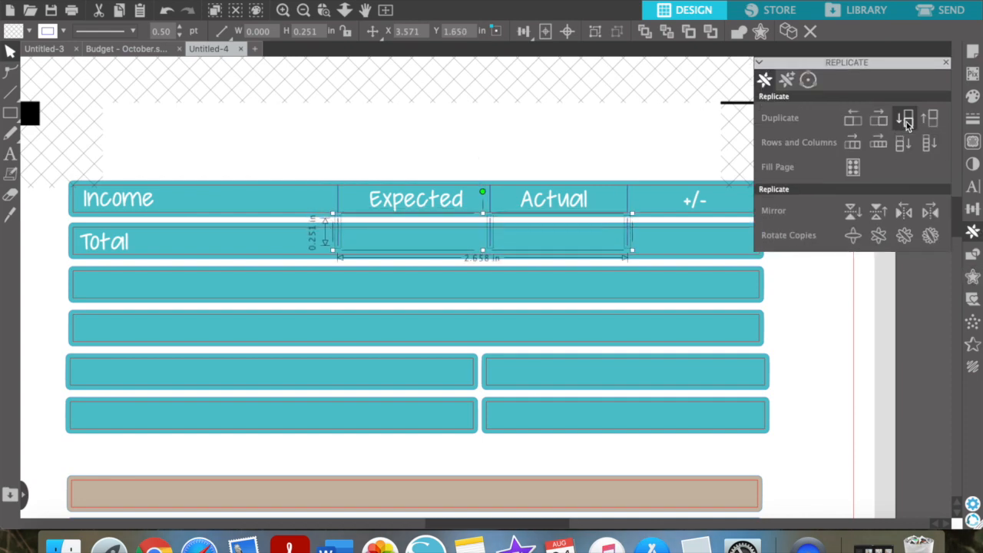
pyautogui.press('Down')
pyautogui.press('Down')
pyautogui.press('Down')
pyautogui.press('Down')
pyautogui.press('Down')
pyautogui.press('Down')
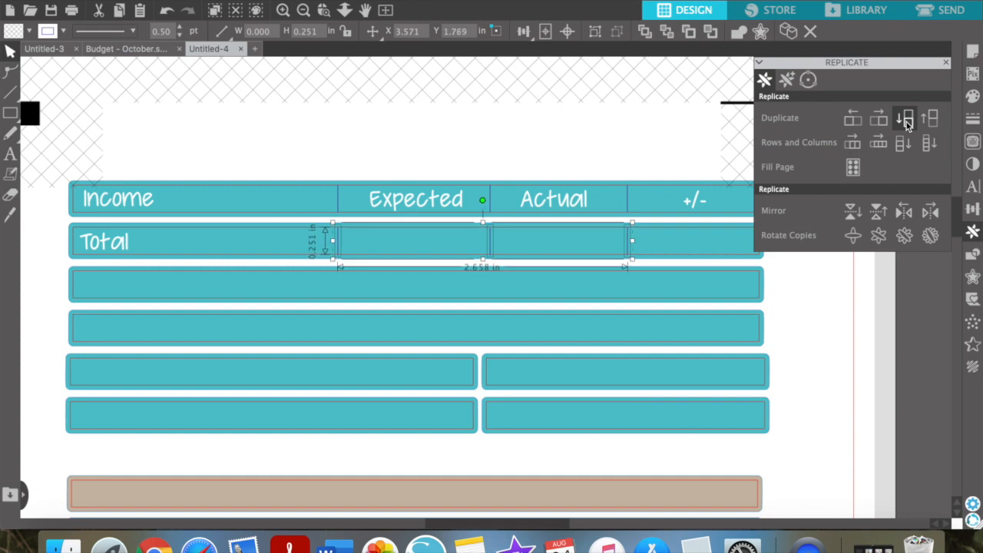
pyautogui.click(672, 147)
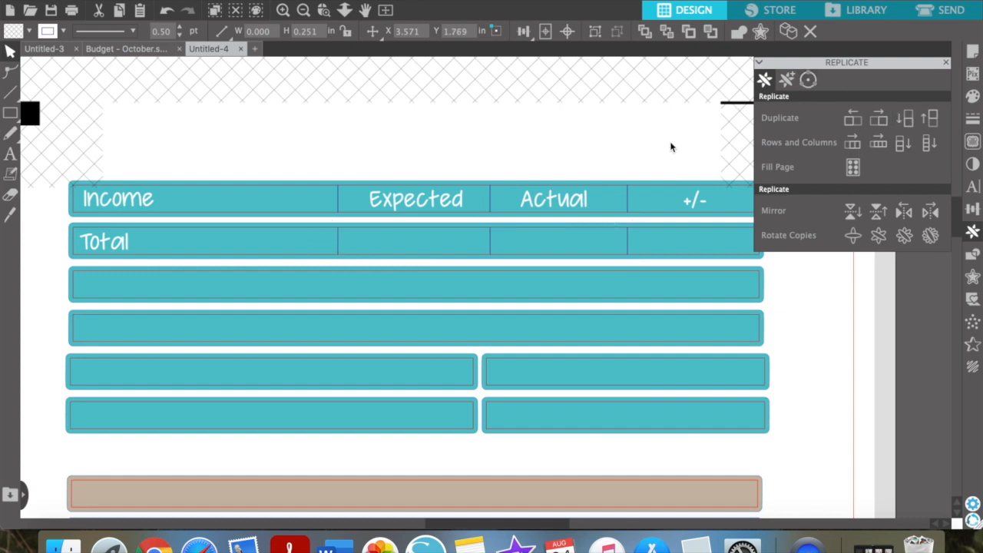
# Try a 0.25 pt line thickness on the divider after Income and set it back to 0.50 pt
pyautogui.click(339, 202)
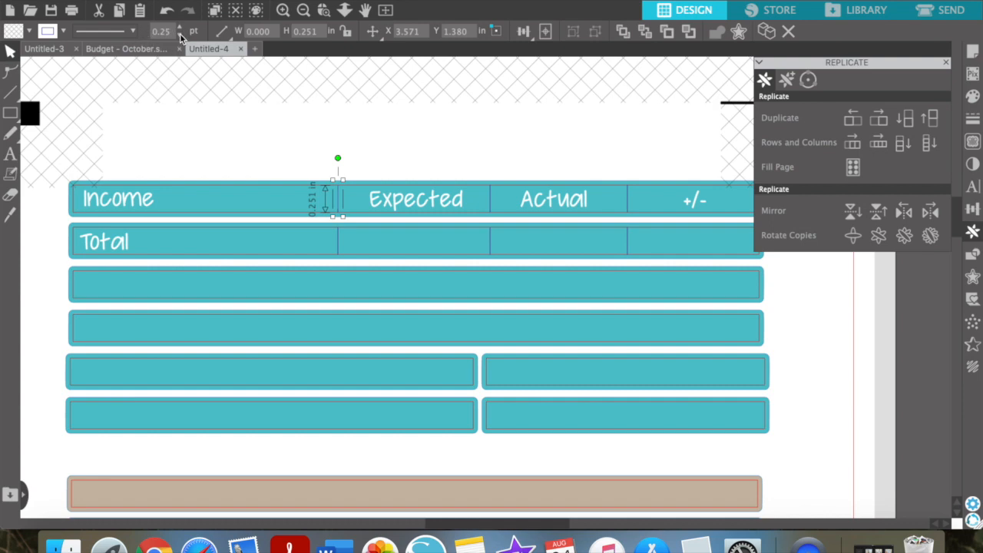
pyautogui.click(181, 28)
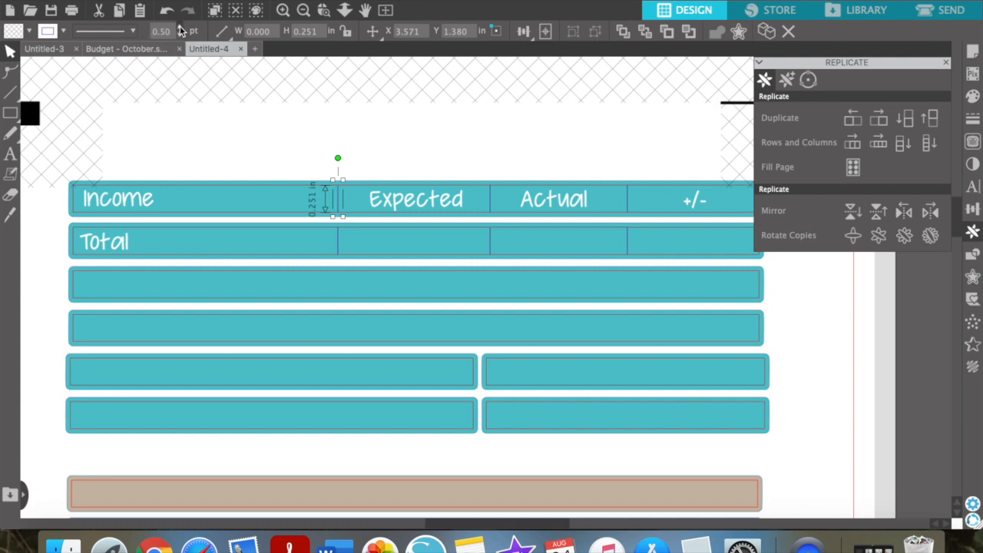
pyautogui.click(222, 134)
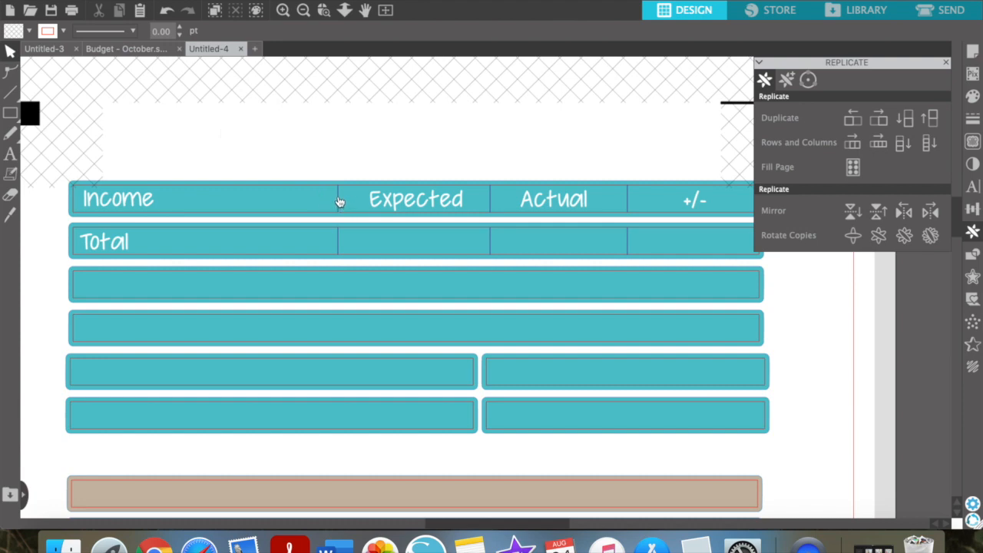
pyautogui.scroll(-3, 340, 202)
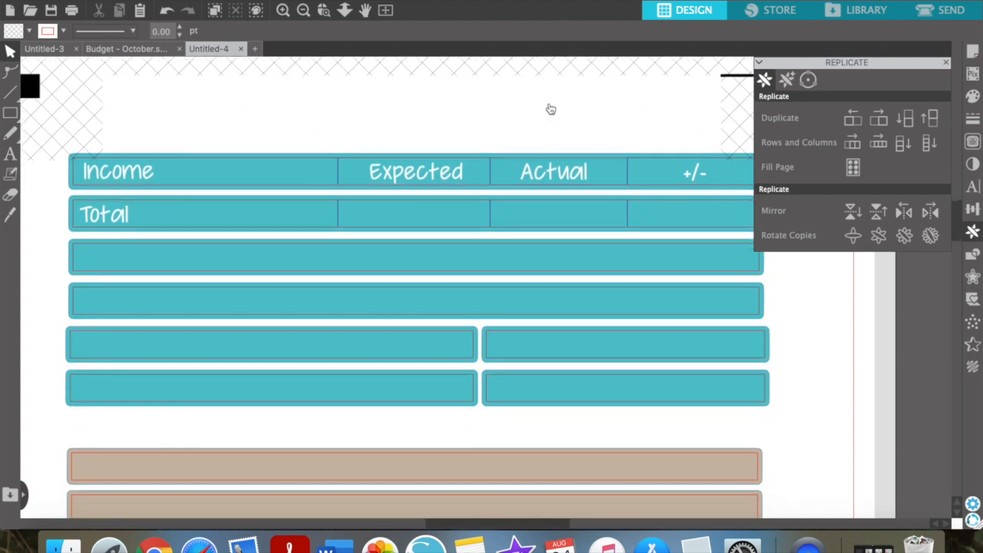
# Examine the October budget sheet's header strips, Total rows and vertical savings columns as reference for the remaining labels and dividers
pyautogui.click(132, 50)
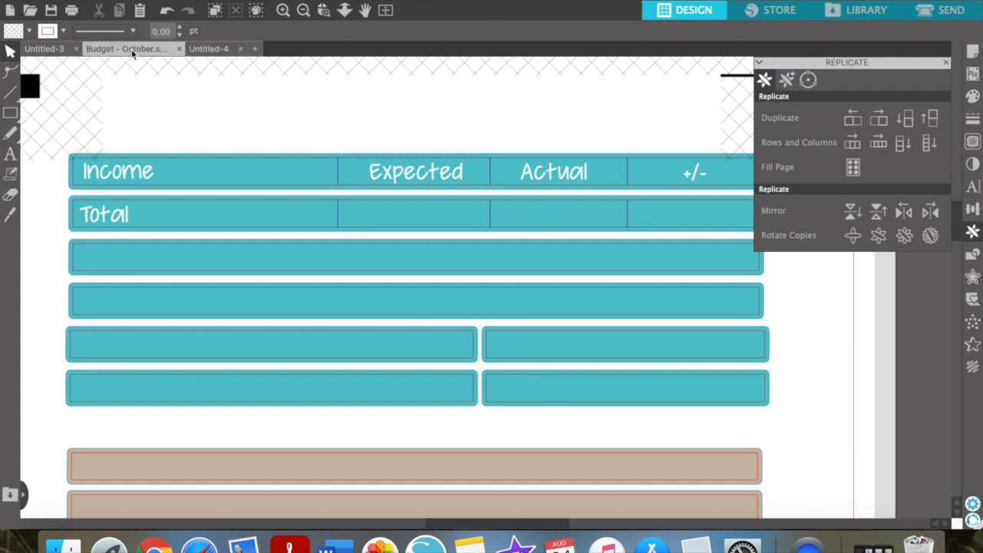
pyautogui.scroll(-3, 405, 345)
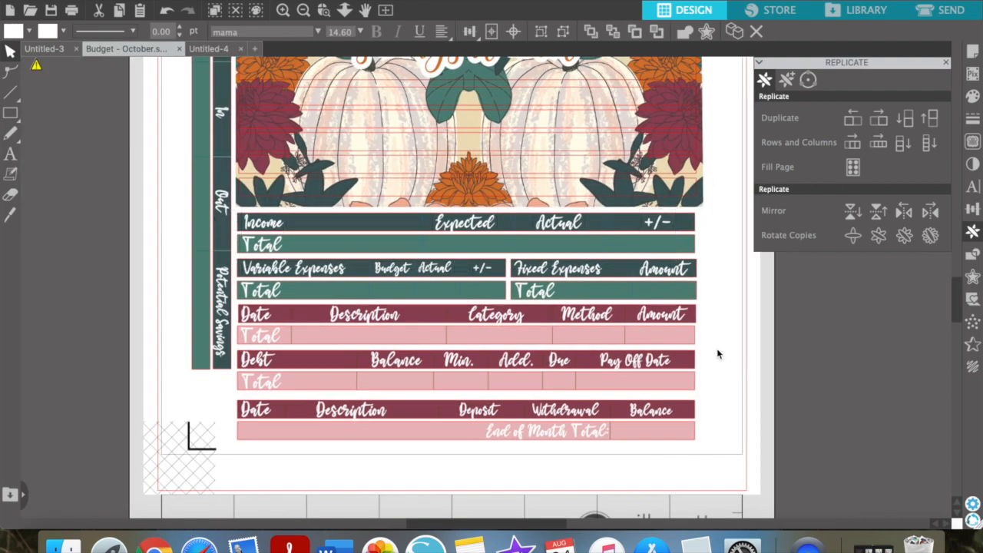
pyautogui.scroll(-2, 706, 348)
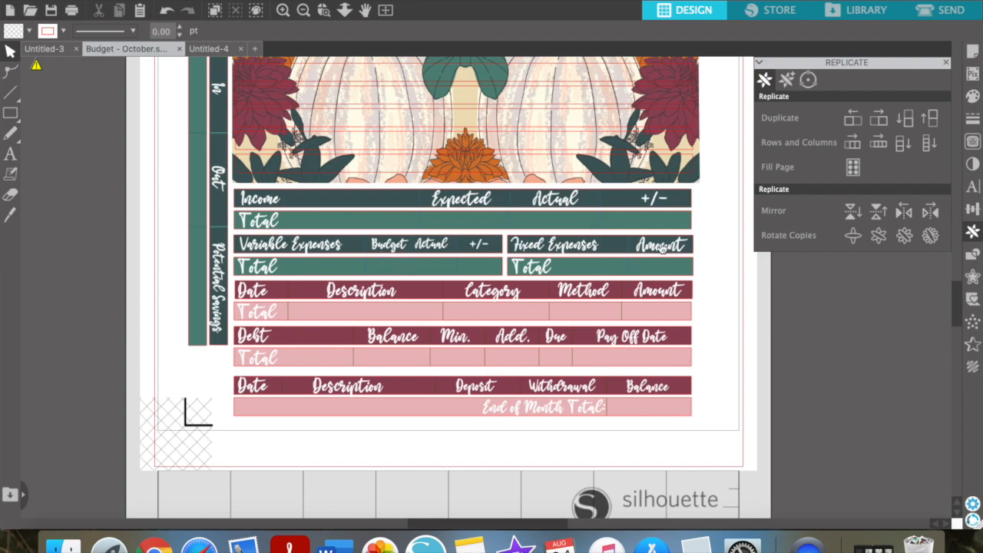
pyautogui.scroll(3, 258, 261)
pyautogui.scroll(5, 258, 261)
pyautogui.hscroll(-2, 258, 261)
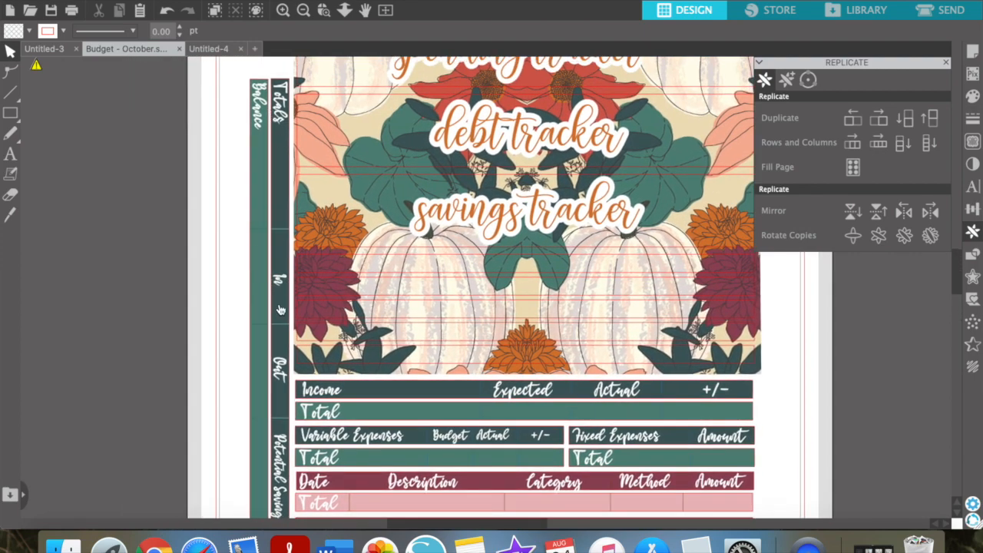
pyautogui.scroll(-2, 281, 311)
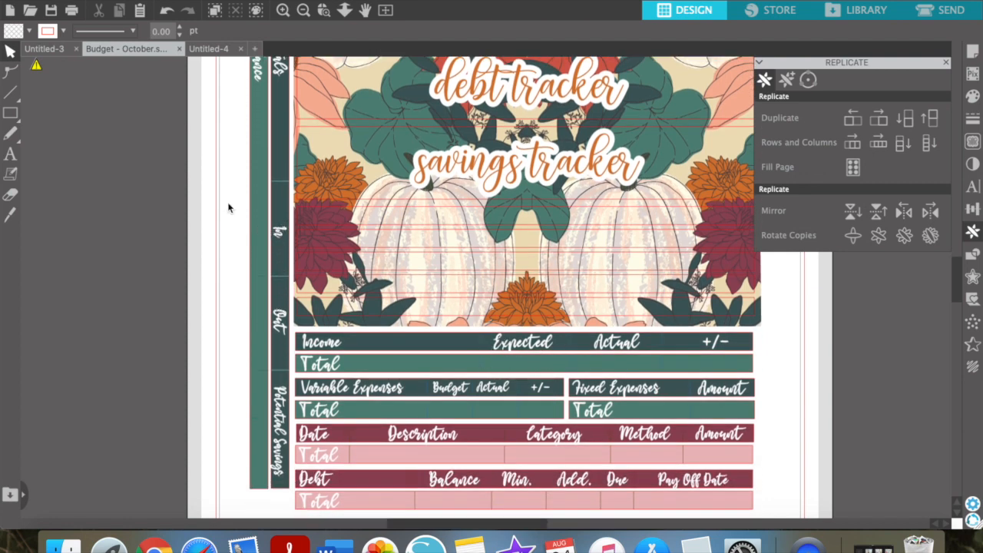
pyautogui.hscroll(-1, 275, 232)
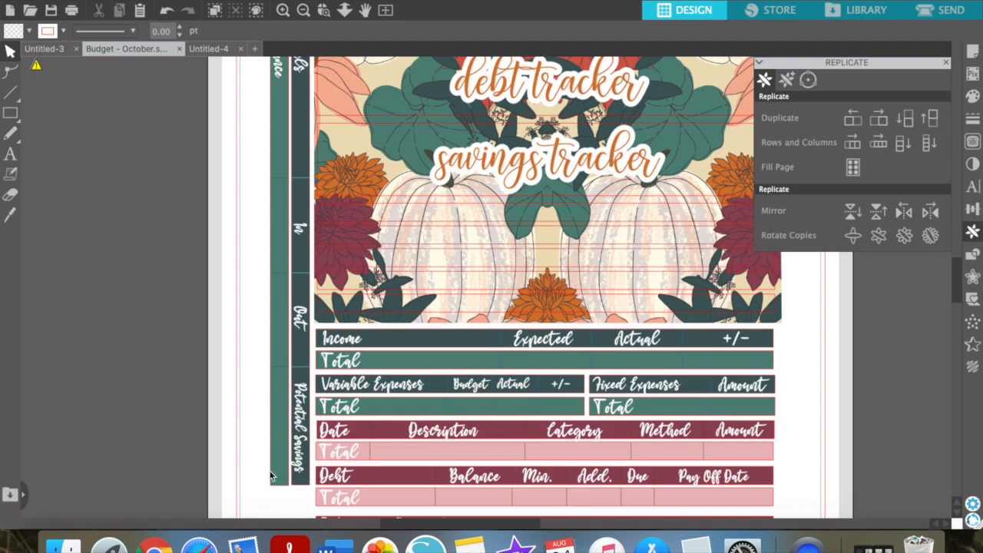
pyautogui.scroll(-3, 198, 359)
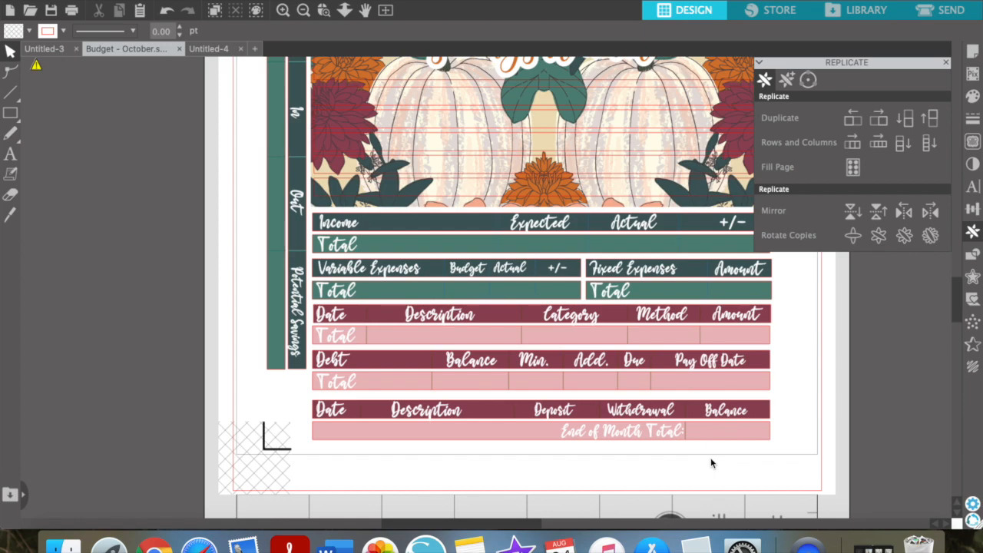
pyautogui.scroll(2, 227, 223)
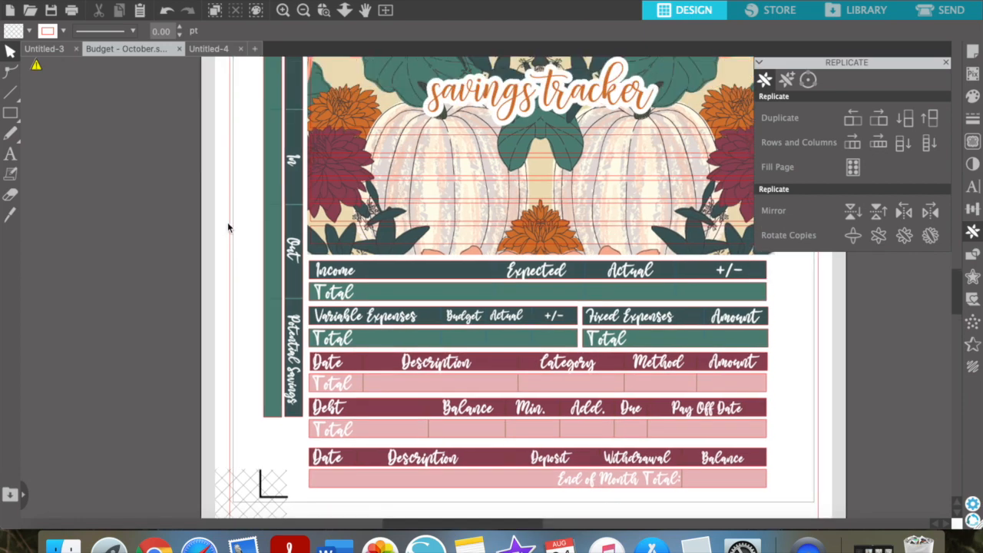
pyautogui.click(319, 15)
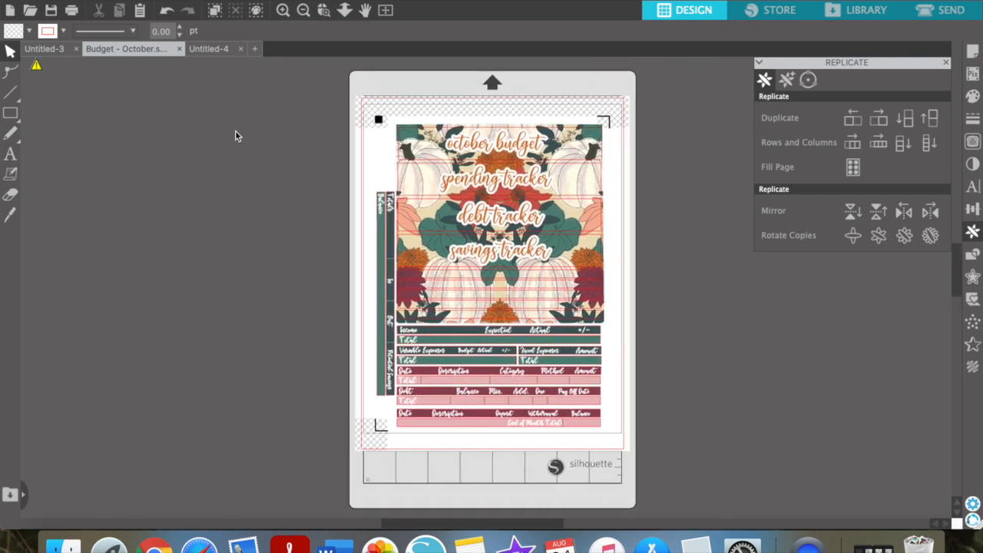
# Check the November title sticker sheet in Untitled-3, and return to the header strips in Untitled-4
pyautogui.click(206, 49)
pyautogui.click(53, 49)
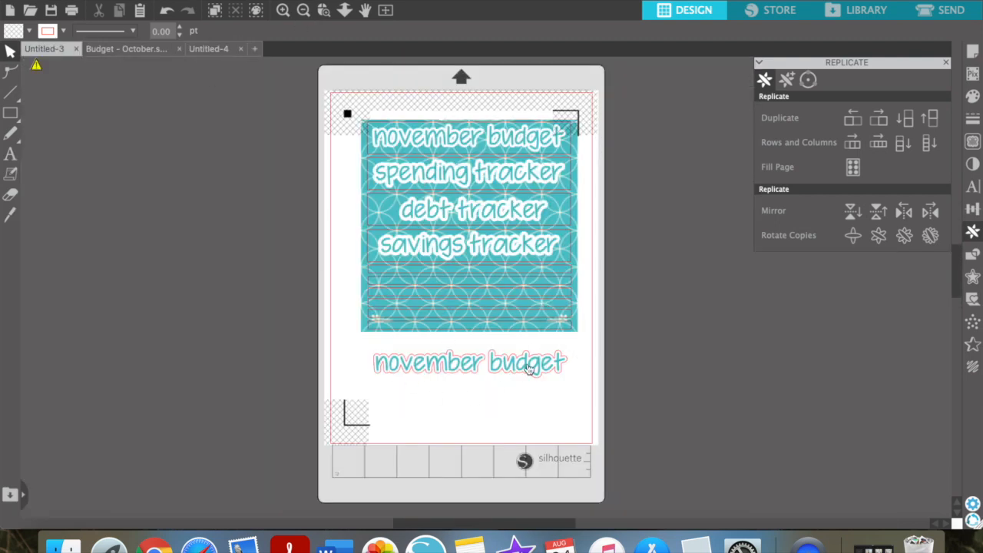
pyautogui.click(204, 49)
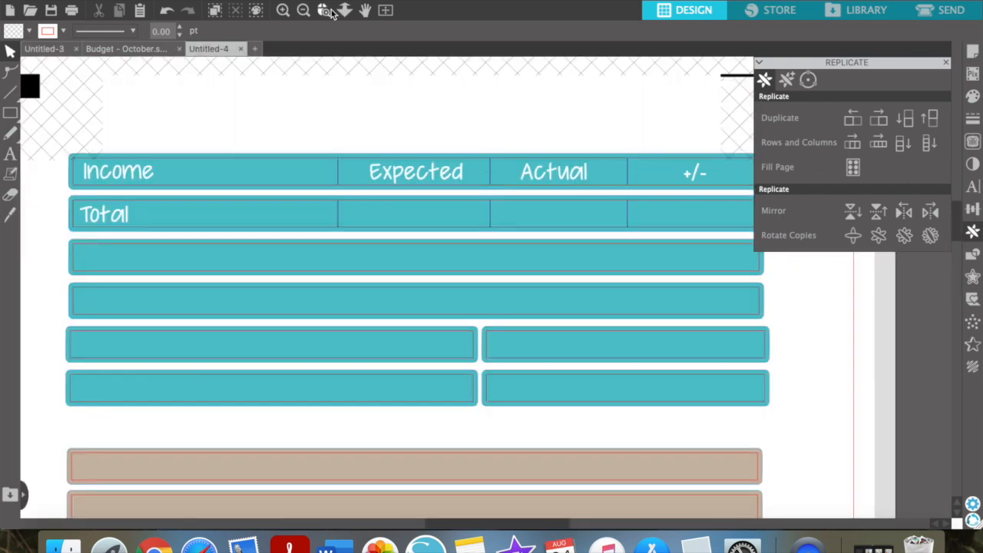
pyautogui.click(303, 11)
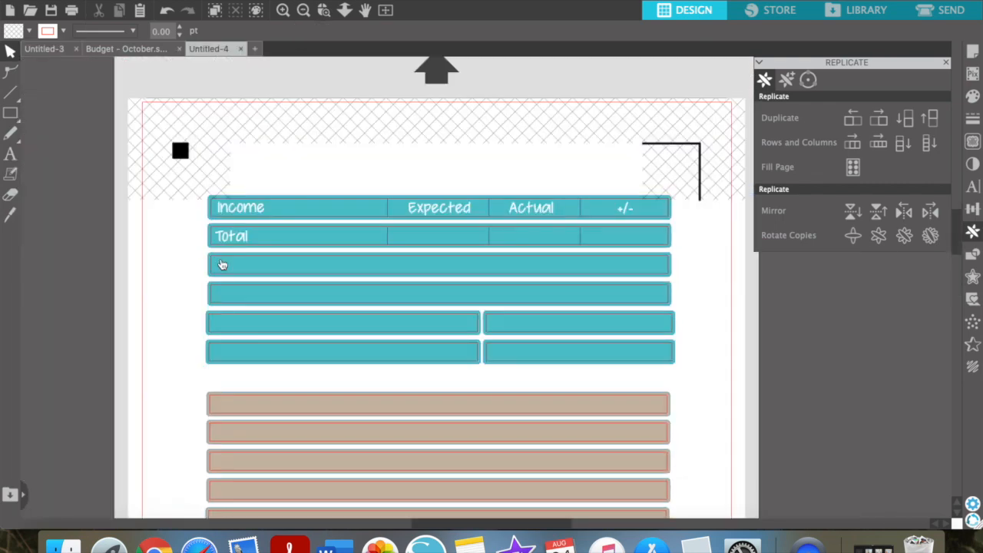